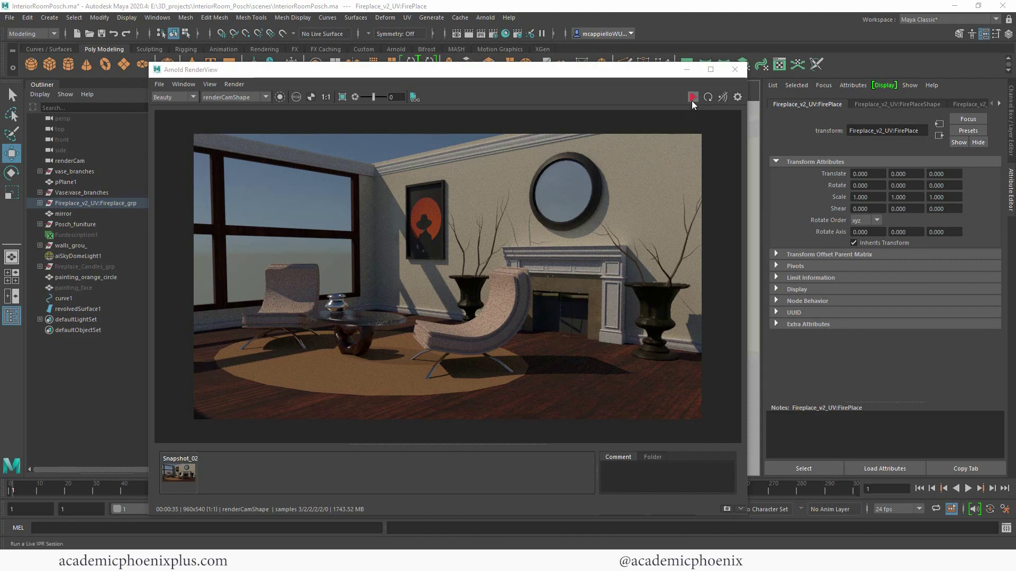
Step: Minimize the Arnold RenderView and show the scene through the persp camera
left_click(688, 71)
left_click(345, 85)
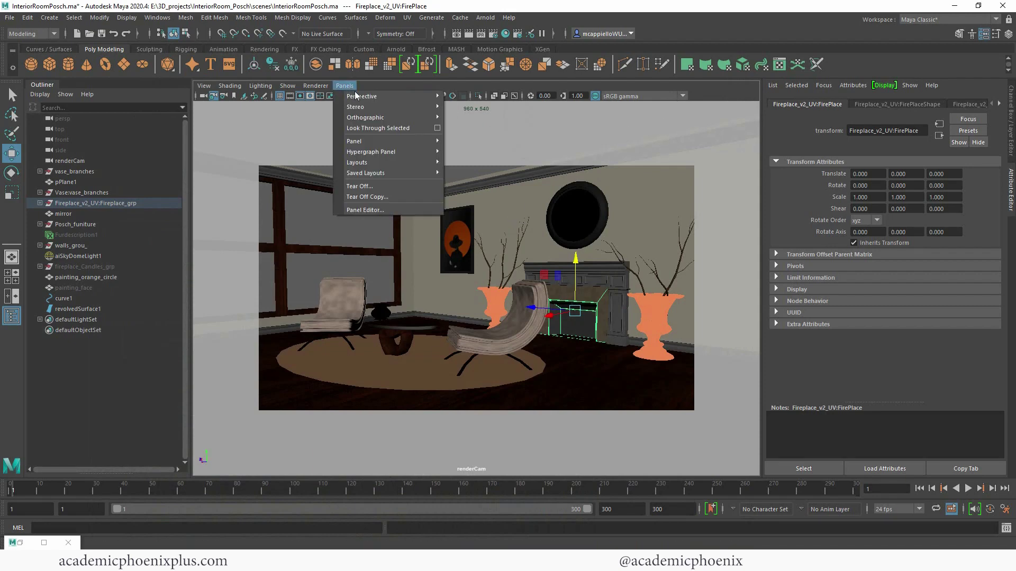
left_click(475, 106)
Step: Examine the coffee table, lounge chairs and vase from several angles in the perspective view
left_click_drag(451, 201, 601, 290, "alt")
left_click(580, 318)
left_click(545, 309)
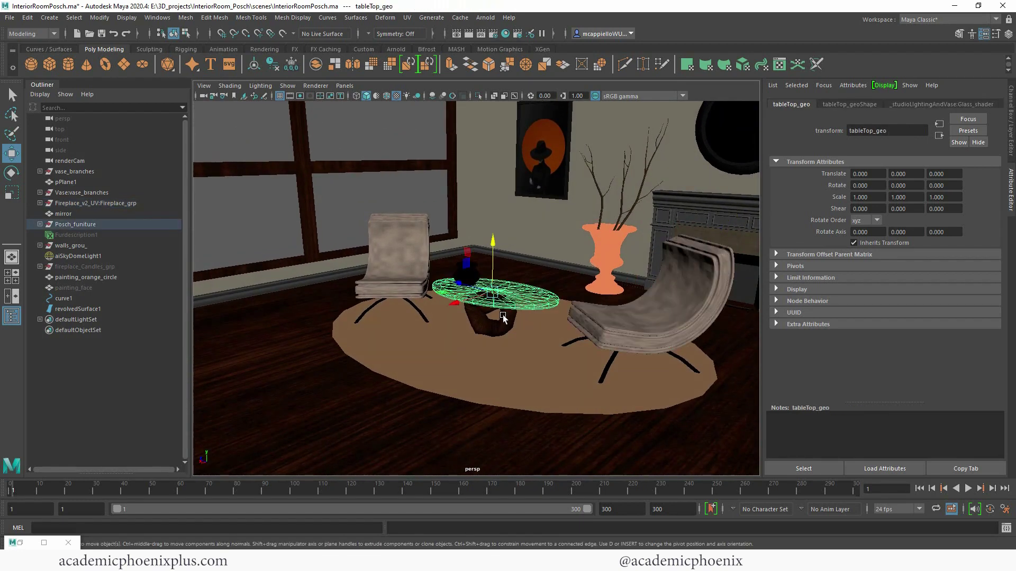
left_click_drag(545, 309, 485, 344, "alt")
left_click(344, 278)
left_click(388, 274)
left_click(424, 322)
left_click(455, 304)
middle_click_drag(484, 291, 365, 339, "alt")
left_click(379, 280)
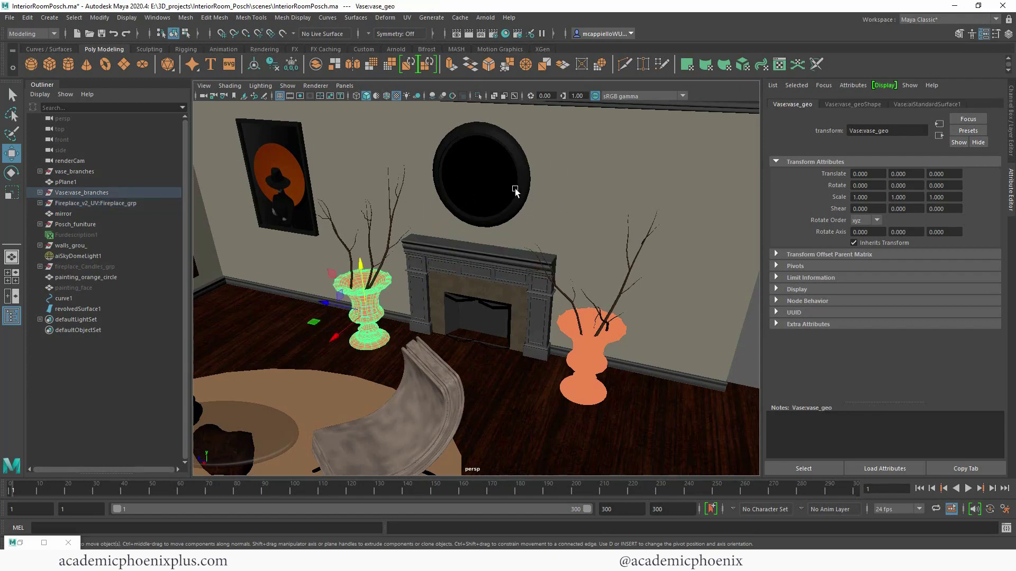
Step: Inspect the orange circle painting, the window wall and the overall room layout
middle_click_drag(448, 209, 648, 228, "alt")
left_click(441, 224)
mouse_move(442, 224)
right_mouse_down("alt")
mouse_move(459, 247)
mouse_move(530, 253)
right_mouse_up("alt")
mouse_move(530, 253)
left_mouse_down("alt")
mouse_move(512, 224)
mouse_move(500, 242)
left_mouse_up("alt")
middle_click_drag(500, 243, 578, 253, "alt")
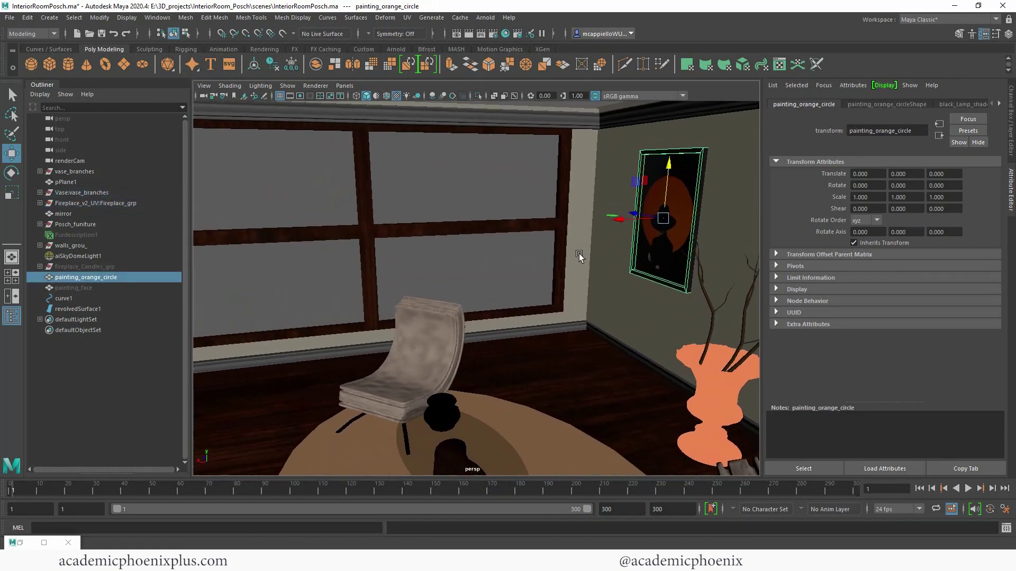
mouse_move(579, 253)
right_mouse_down("alt")
mouse_move(436, 230)
mouse_move(379, 168)
right_mouse_up("alt")
left_click_drag(228, 270, 275, 233, "alt")
middle_click_drag(535, 205, 468, 236, "alt")
mouse_move(468, 235)
left_mouse_down("alt")
mouse_move(459, 242)
mouse_move(475, 234)
mouse_move(495, 253)
left_mouse_up("alt")
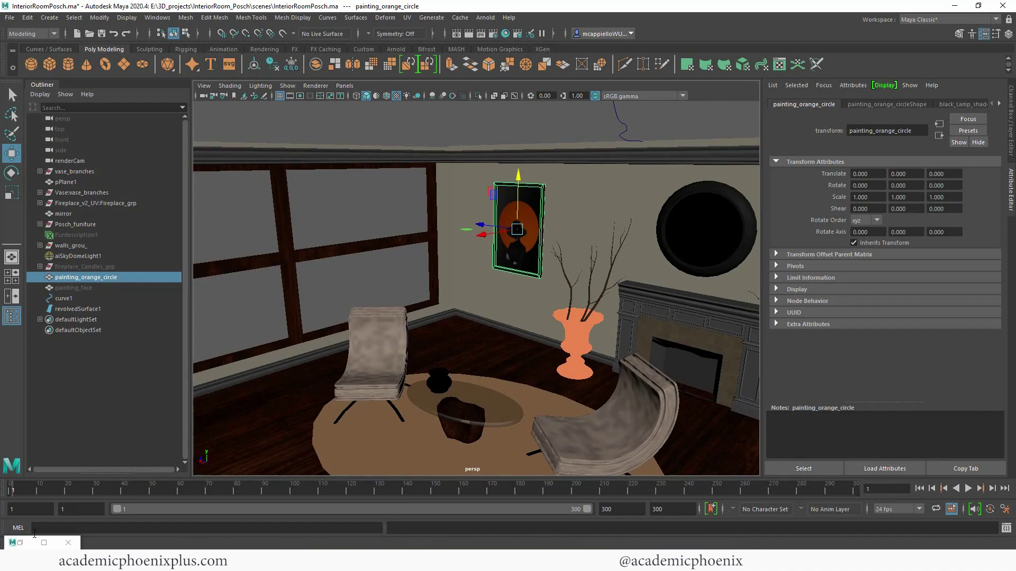
Step: Bring back the rendered image and look over the available Arnold commands
left_click(21, 544)
left_click(22, 543)
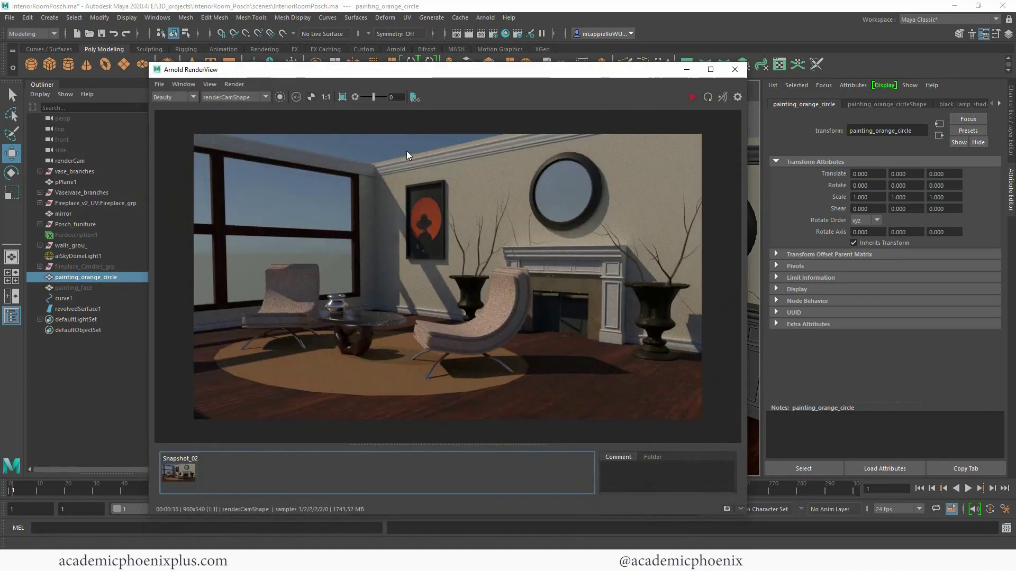
left_click(487, 18)
mouse_move(550, 71)
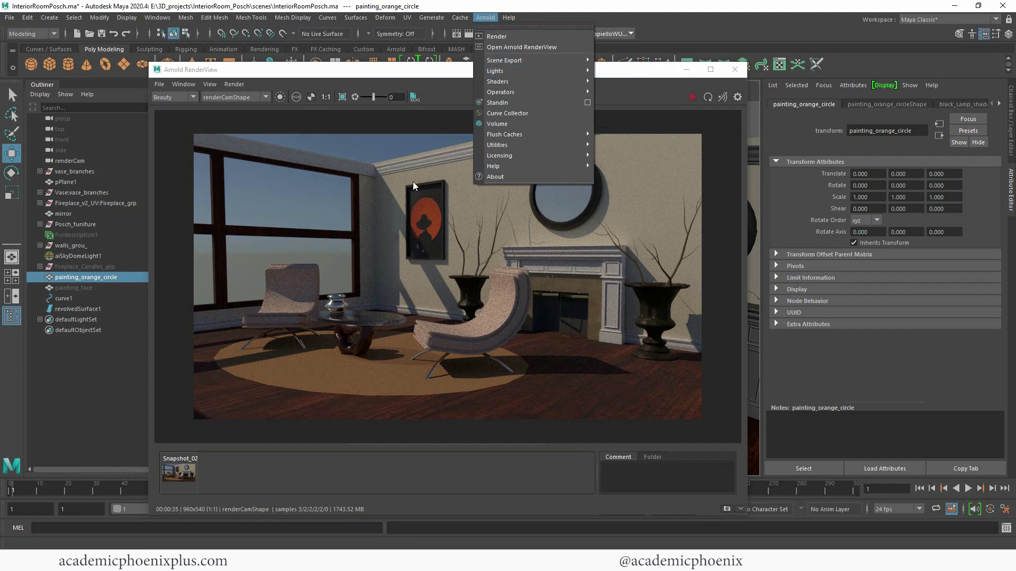
Step: Unhide the ceiling and wall objects inside the walls_grou_ group, selecting them together with mainWall_geo
left_click(411, 154)
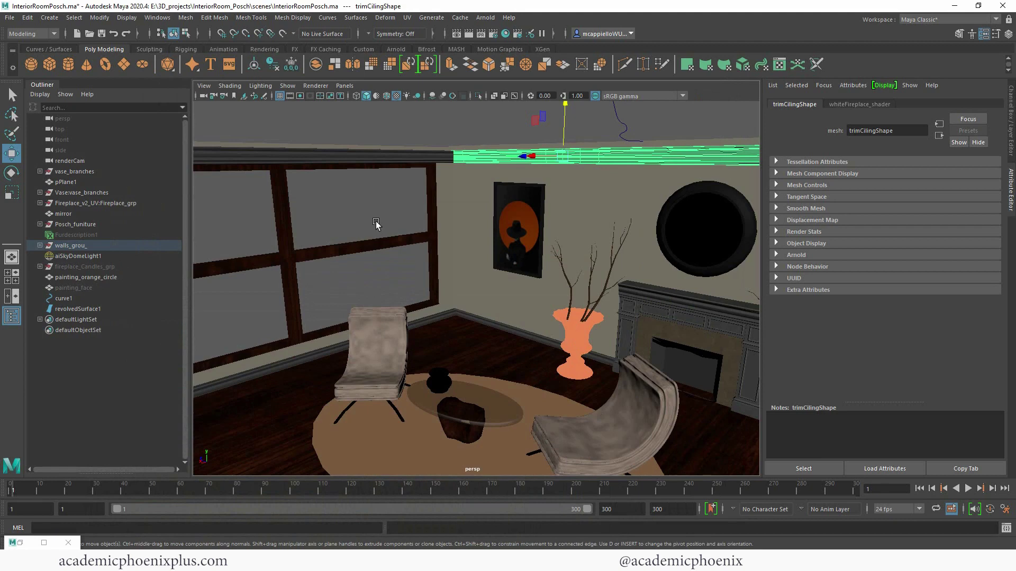
left_click(40, 245)
left_click_drag(73, 267, 78, 291)
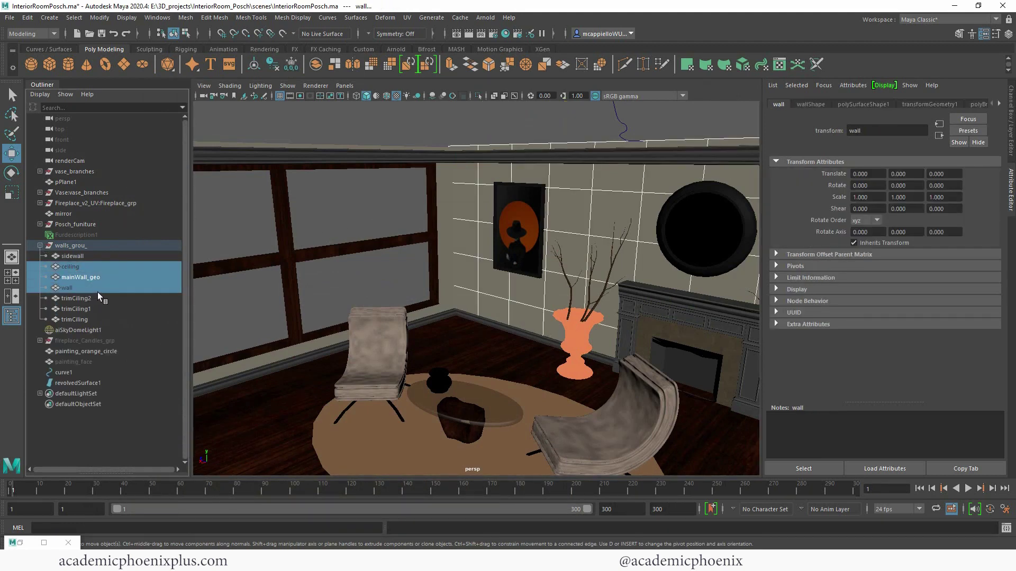
key("shift+h")
Step: Look through the renderCam camera in the viewport
left_click(20, 542)
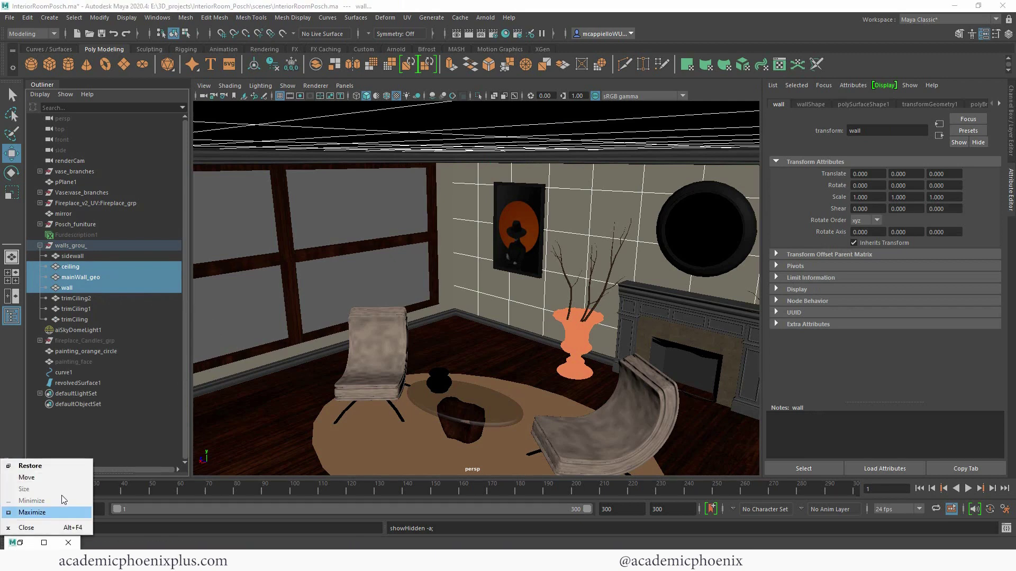
left_click(20, 542)
scroll(530, 338, "up", 5)
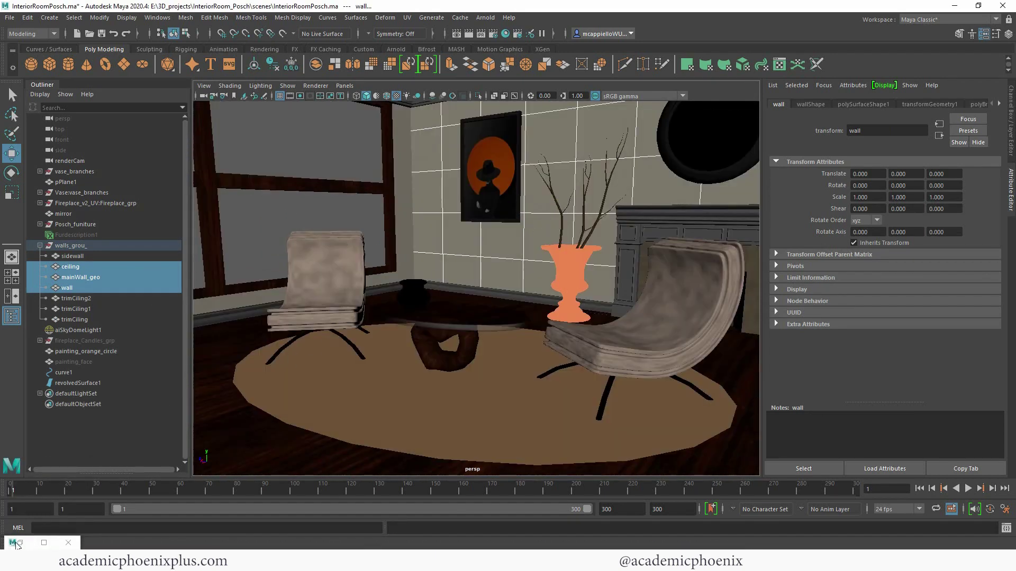
left_click(352, 87)
left_click(49, 18)
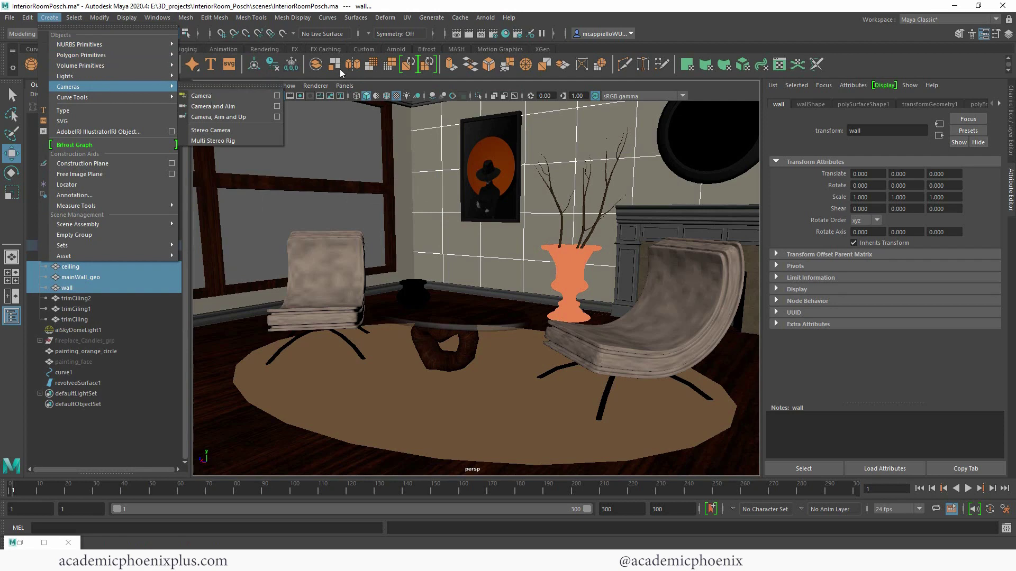
left_click(345, 86)
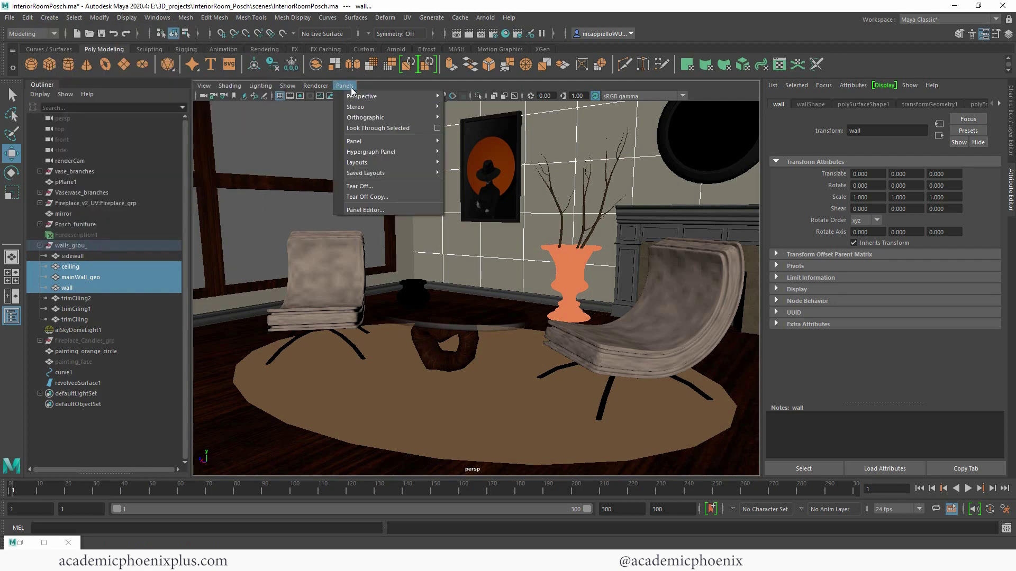
mouse_move(356, 97)
left_click(463, 106)
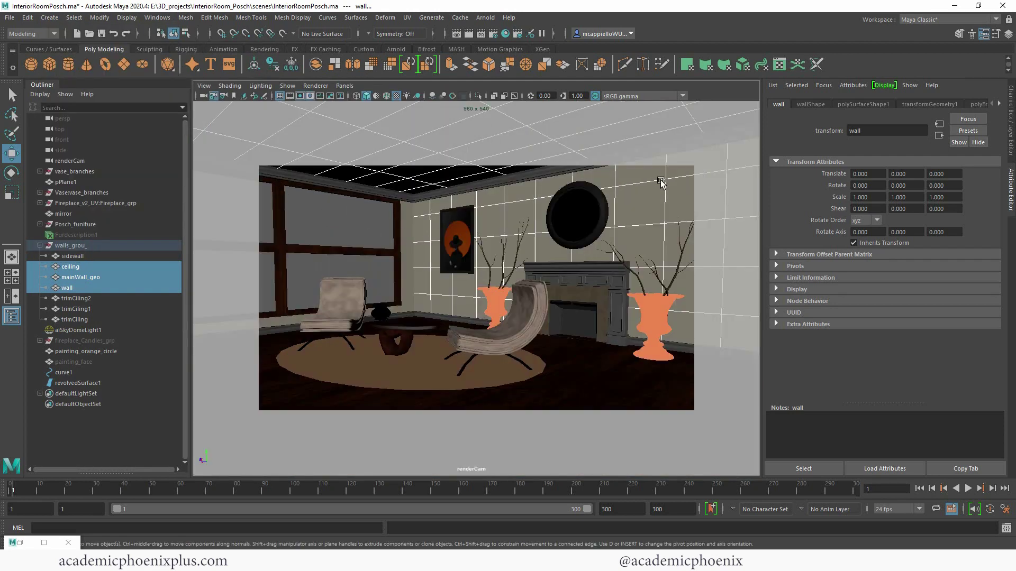
Step: Render the enclosed room in the Arnold RenderView and compare its snapshot with Snapshot_02
left_click(19, 542)
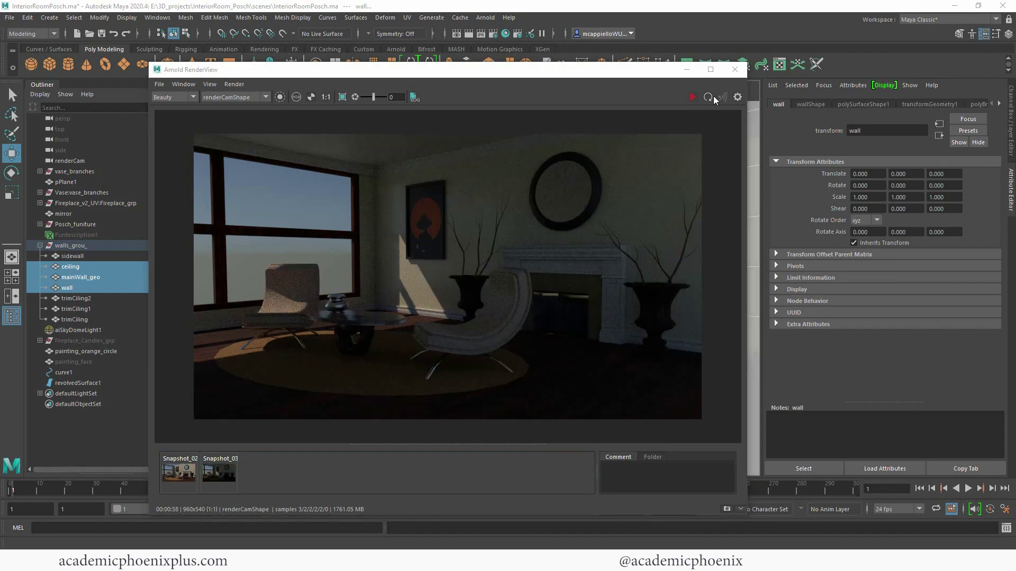
left_click(179, 474)
left_click(211, 474)
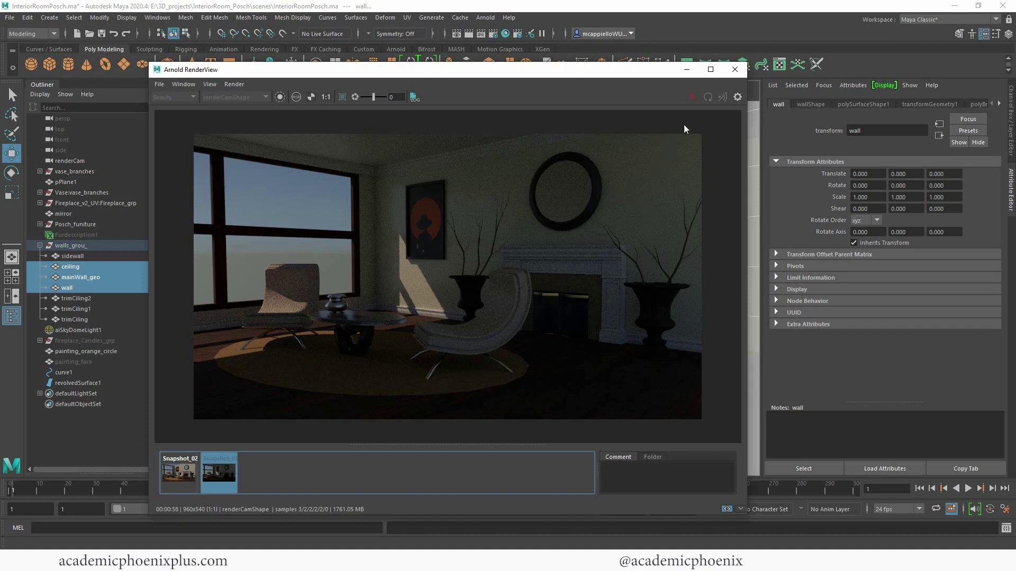
left_click(221, 466)
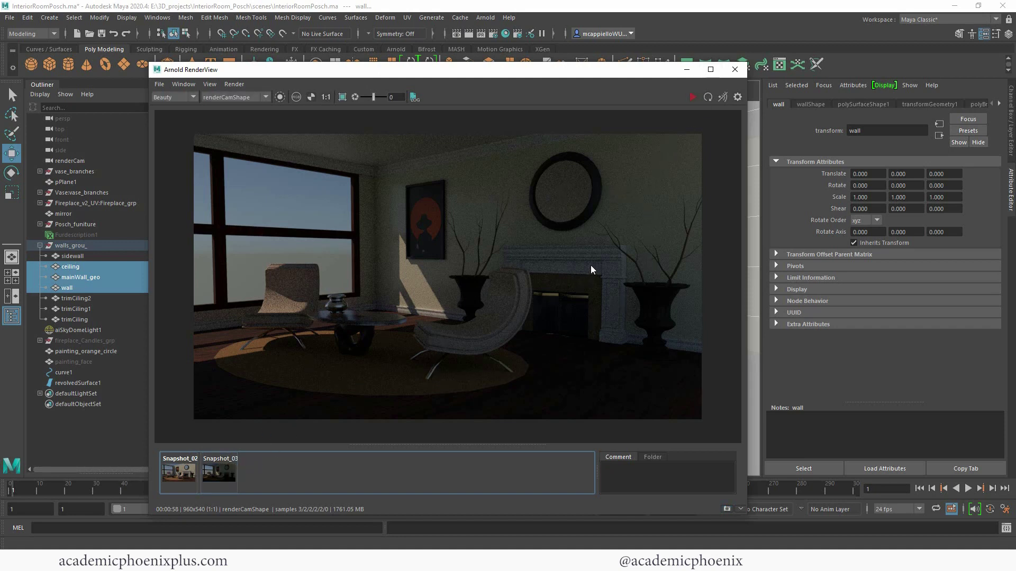
Step: Create a polygon plane scaled to about 55.9 and set its X rotation to -90 degrees
left_click(689, 73)
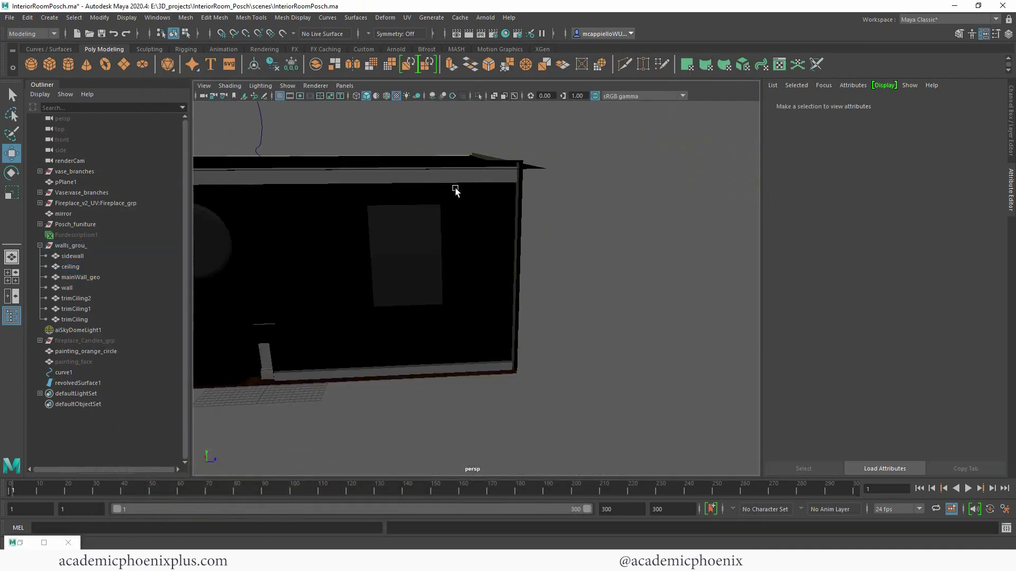
left_click_drag(456, 190, 411, 191, "alt")
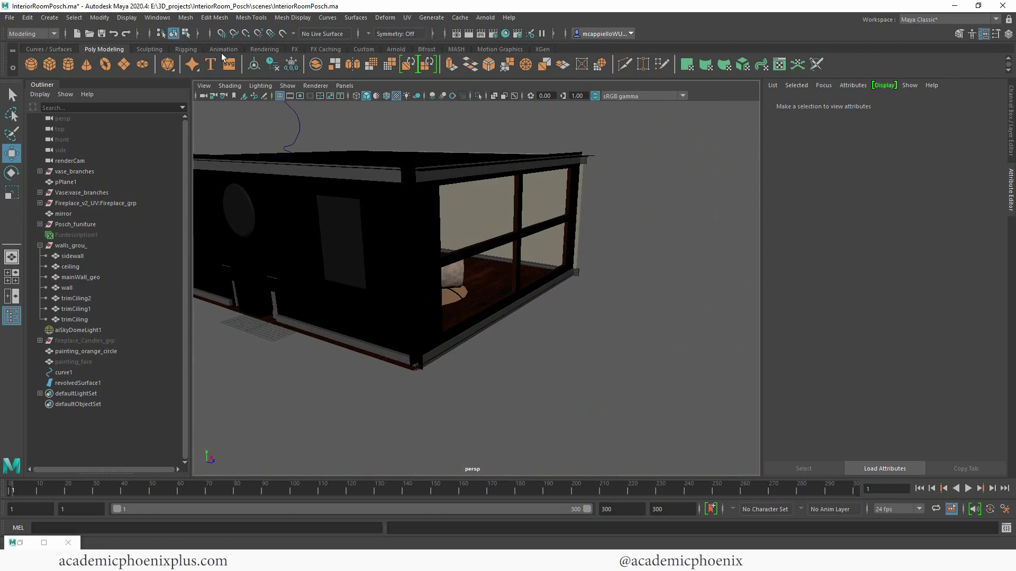
left_click(124, 64)
key("e")
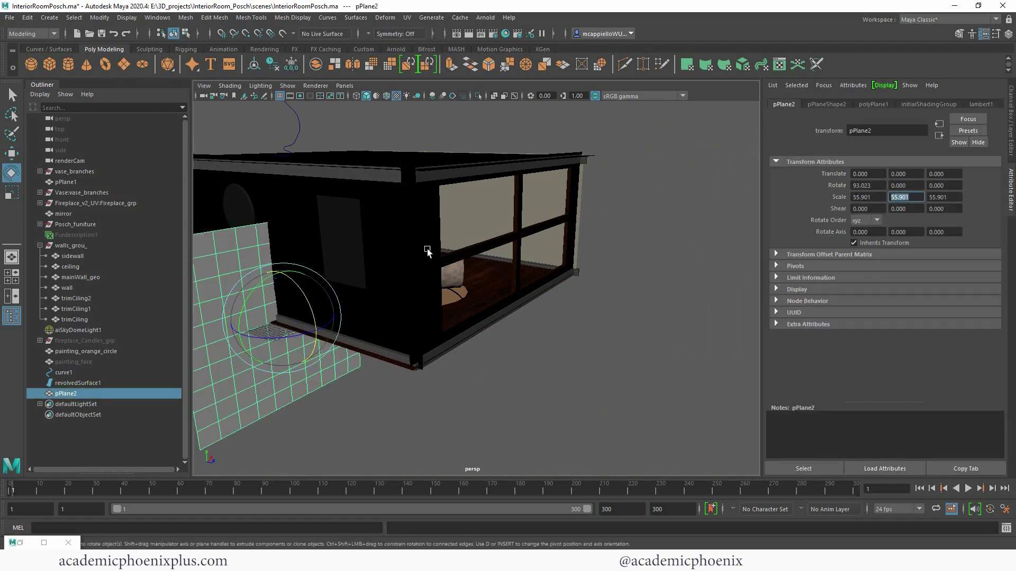
left_click_drag(309, 298, 255, 336)
left_click_drag(877, 186, 798, 184)
type("-90")
key("Return")
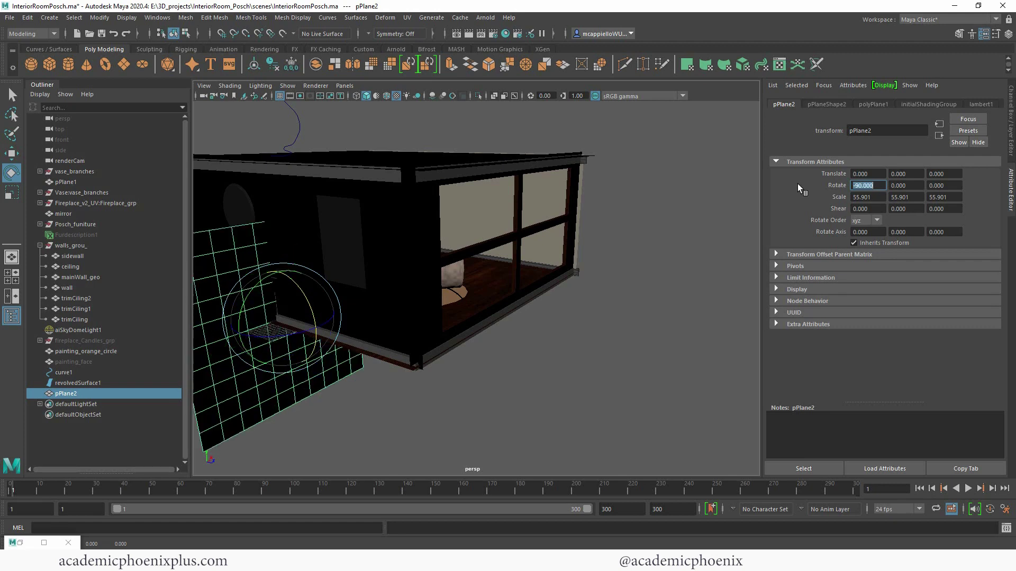
Step: Move the plane outside the window wall to about 30.8, 23.1, 106.6 and widen its X scale to about 111
scroll(371, 228, "down", 4)
key("w")
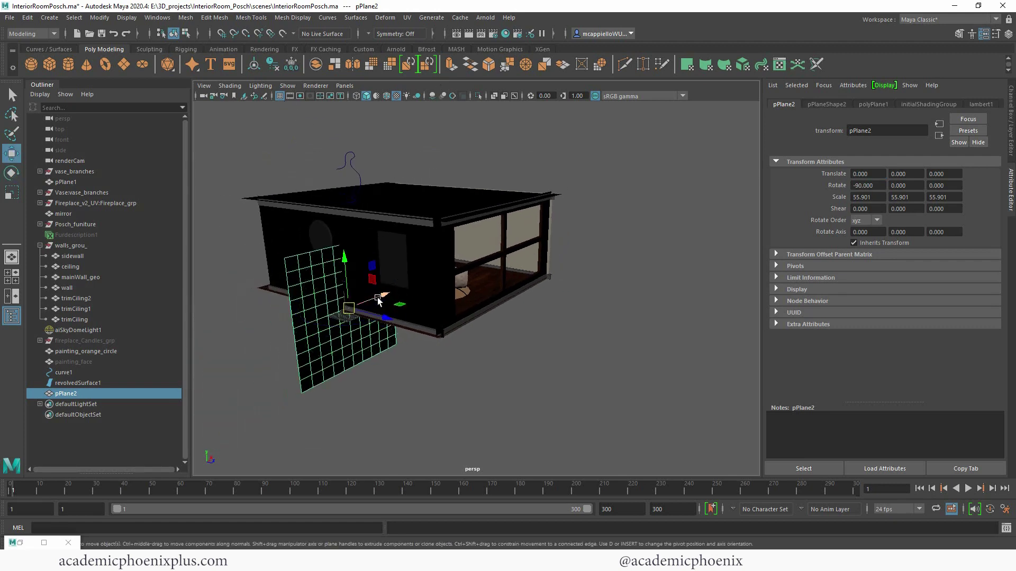
left_click_drag(378, 299, 513, 242)
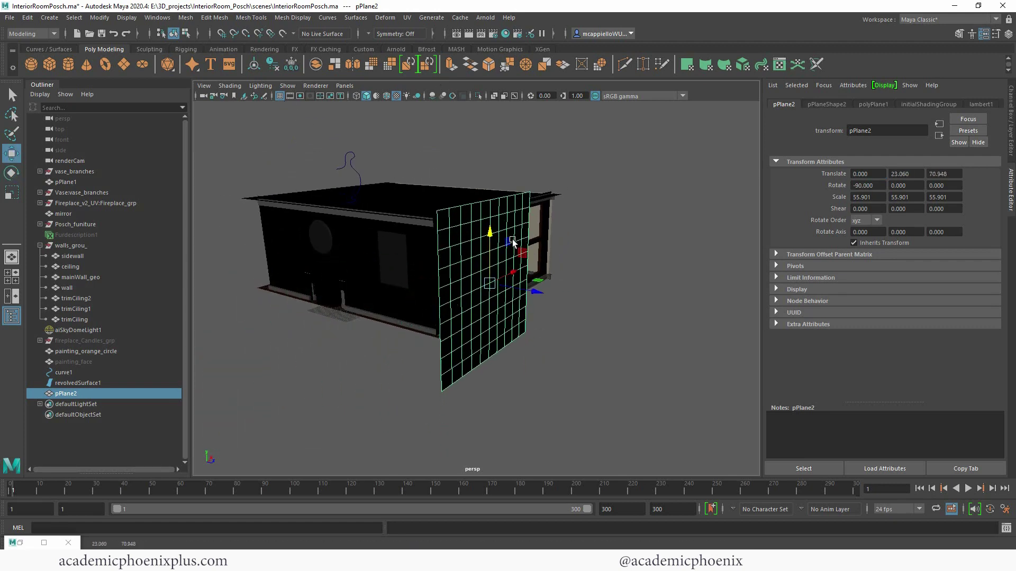
left_click_drag(536, 290, 578, 258)
key("r")
left_click_drag(579, 258, 708, 258, "alt")
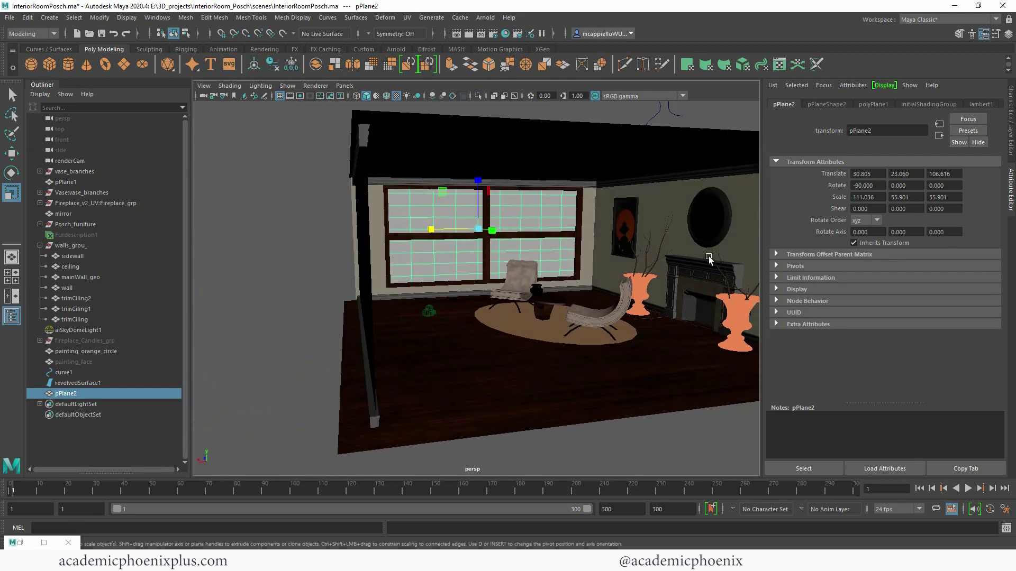
Step: Set up two side-by-side views showing renderCam and persp, giving the renderCam view more width
left_click(12, 296)
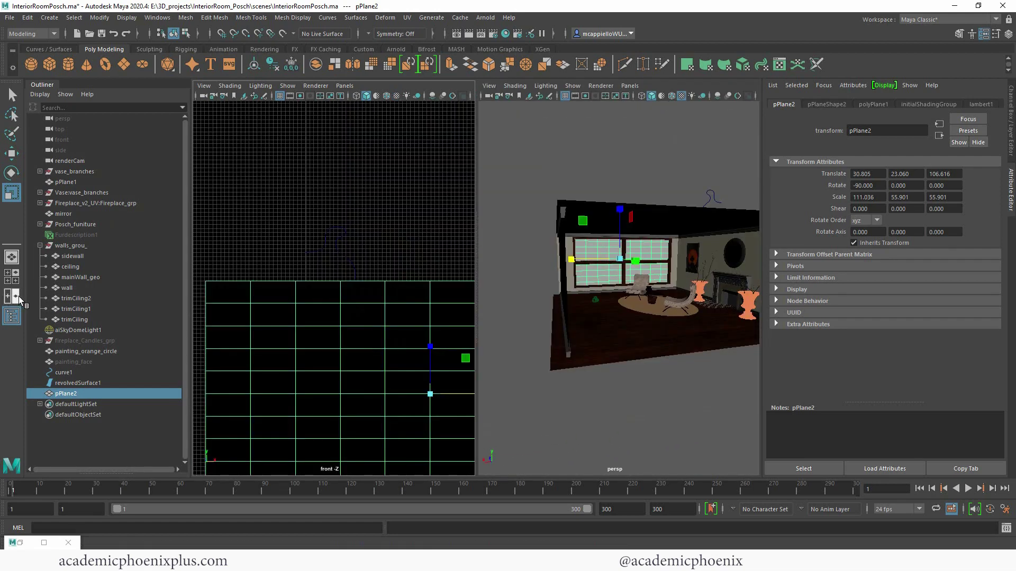
left_click(345, 86)
mouse_move(367, 99)
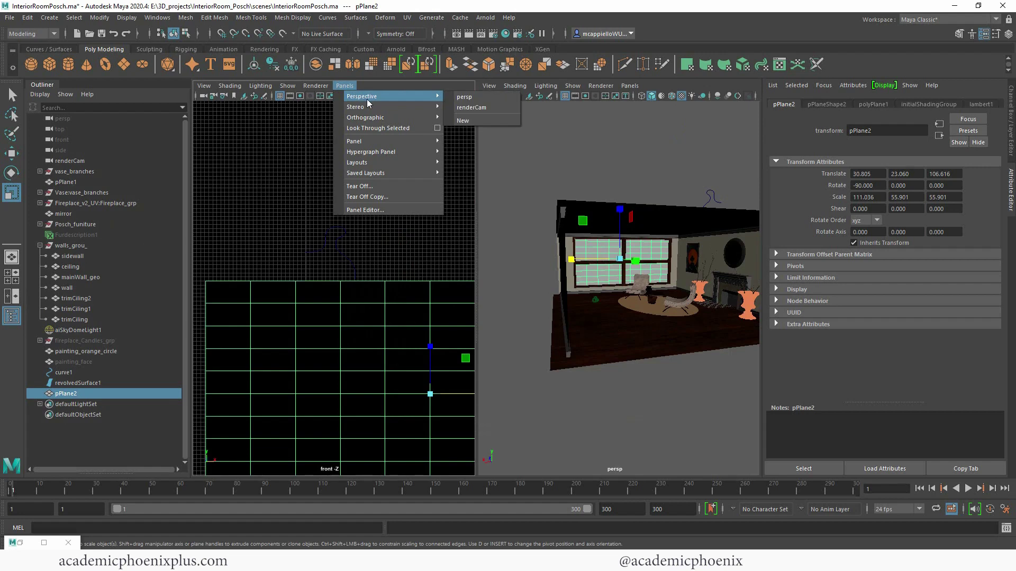
left_click(479, 107)
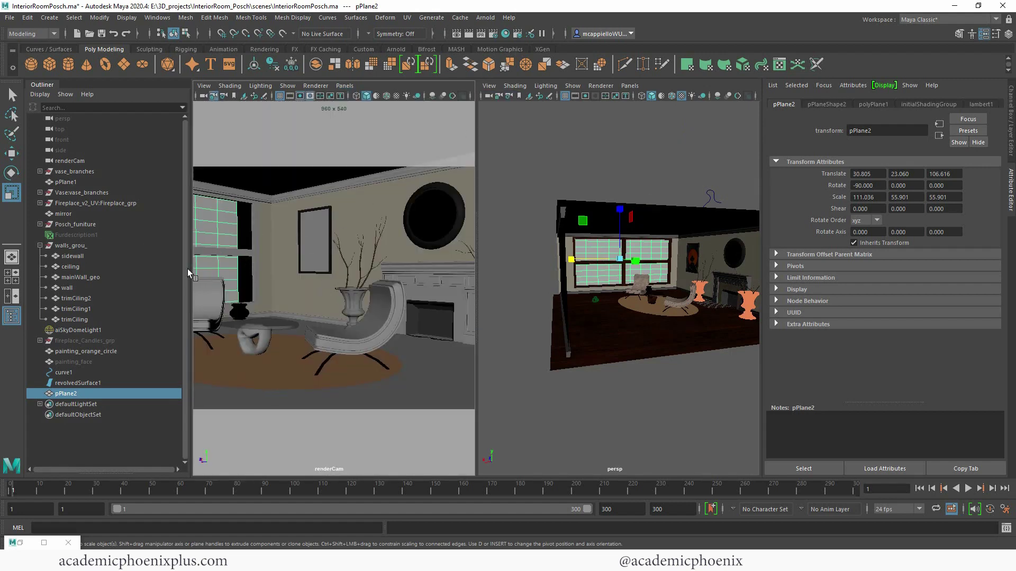
left_click_drag(188, 273, 162, 271)
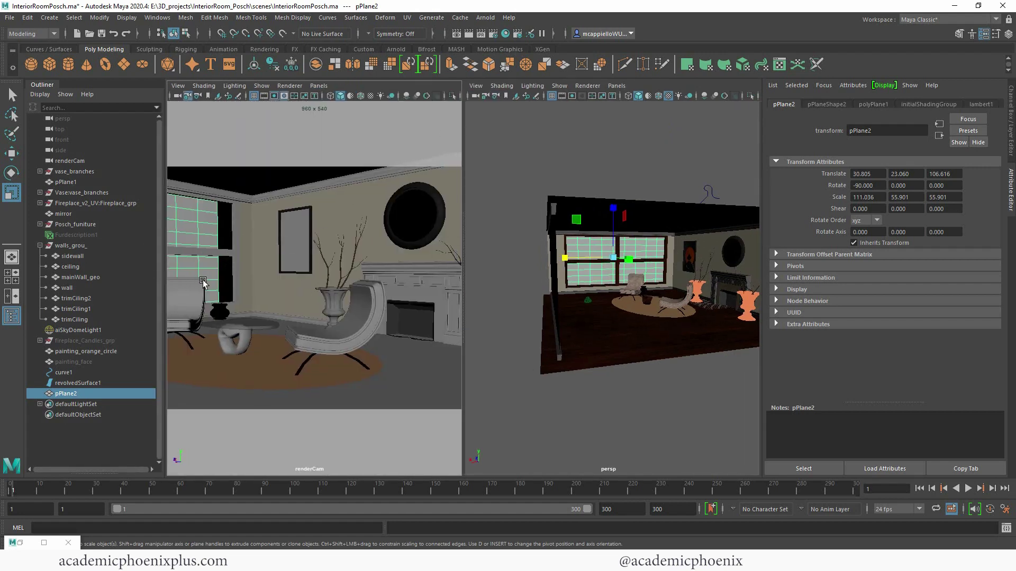
left_click(465, 247)
left_click_drag(466, 252, 523, 255)
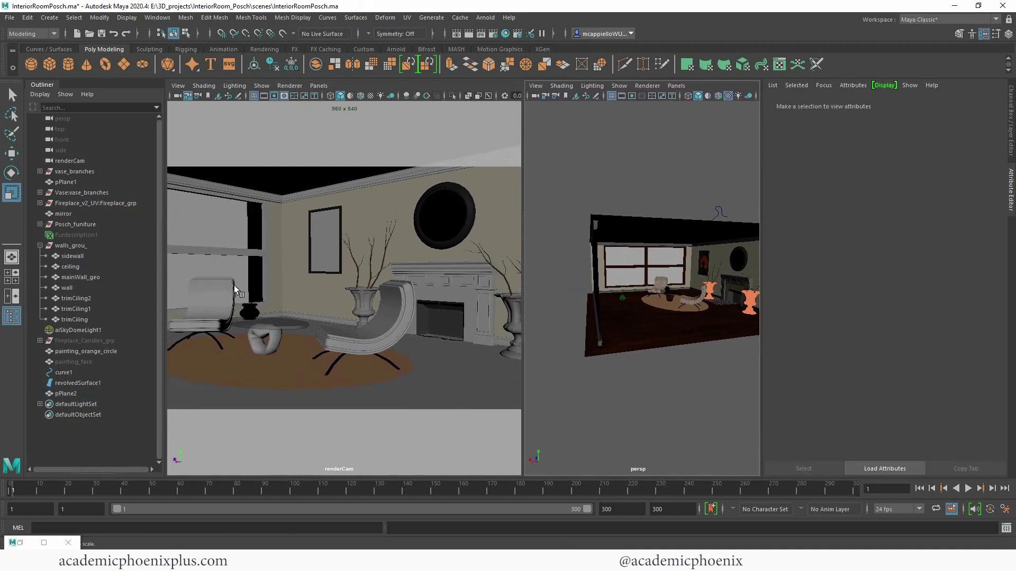
Step: Enlarge the window plane to about 119 by 59.9 and reposition it to about X 23, Z 109.7 to fill the windows
left_click(252, 232)
left_click(238, 231)
key("w")
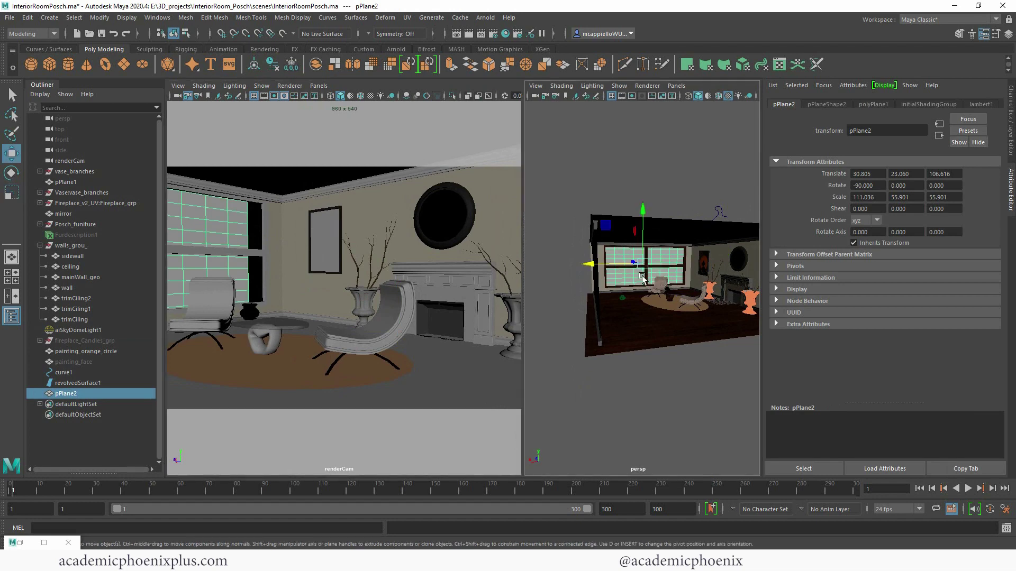
left_click_drag(588, 264, 668, 267)
key("r")
key("w")
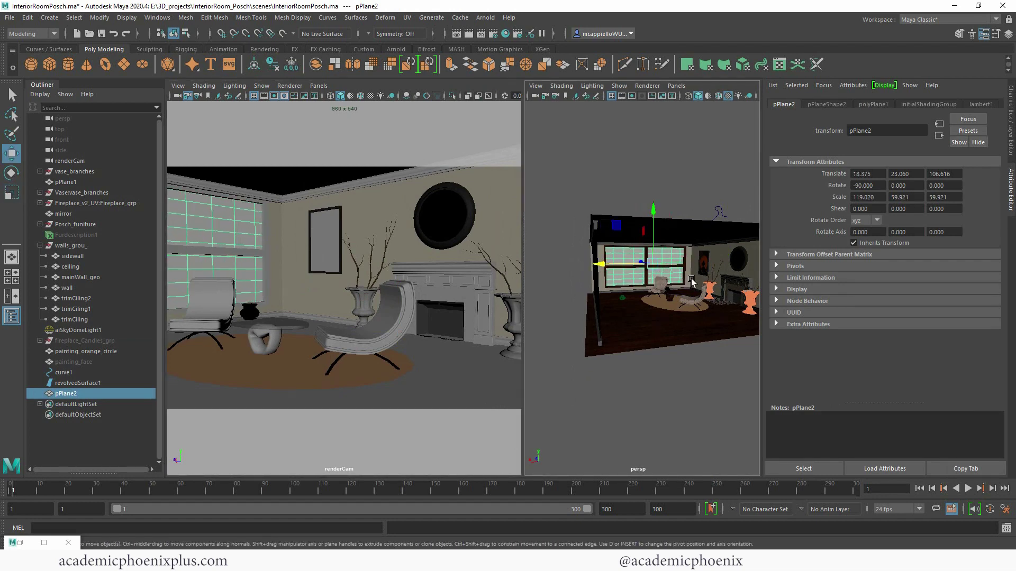
left_click_drag(598, 264, 638, 263)
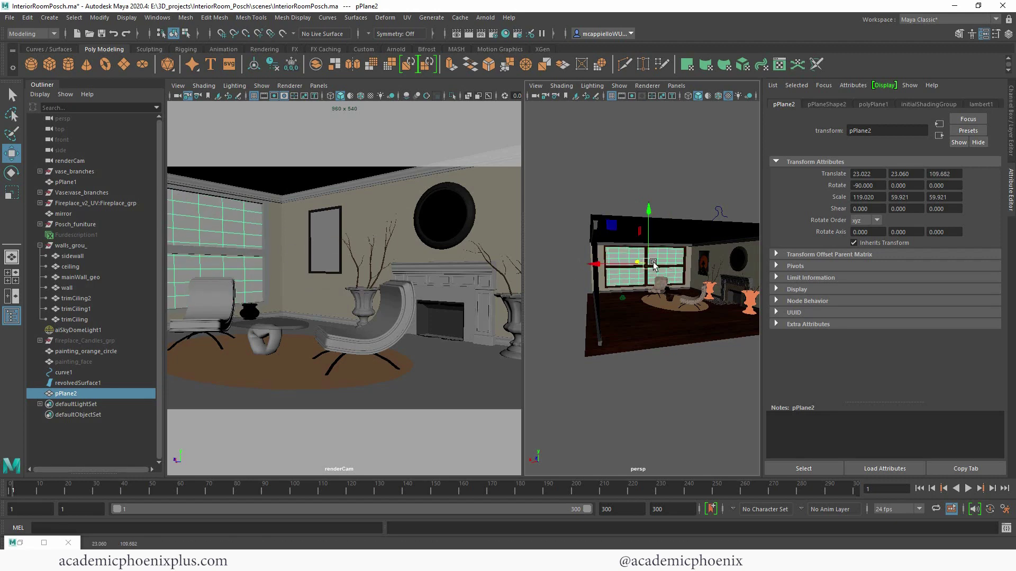
left_click(596, 264)
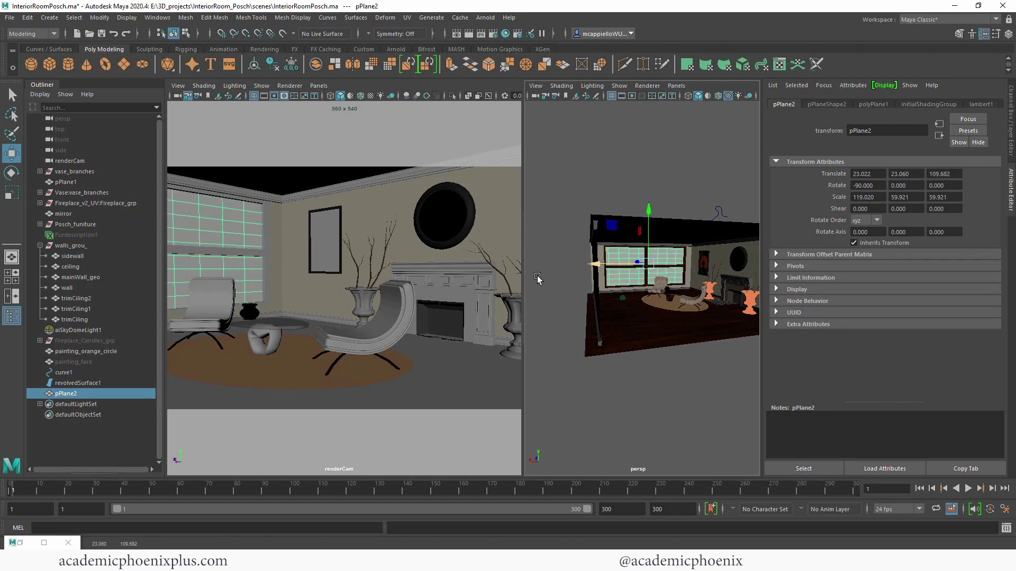
Step: Assign a new Surface Shader material to the plane outside the windows
right_click(629, 257)
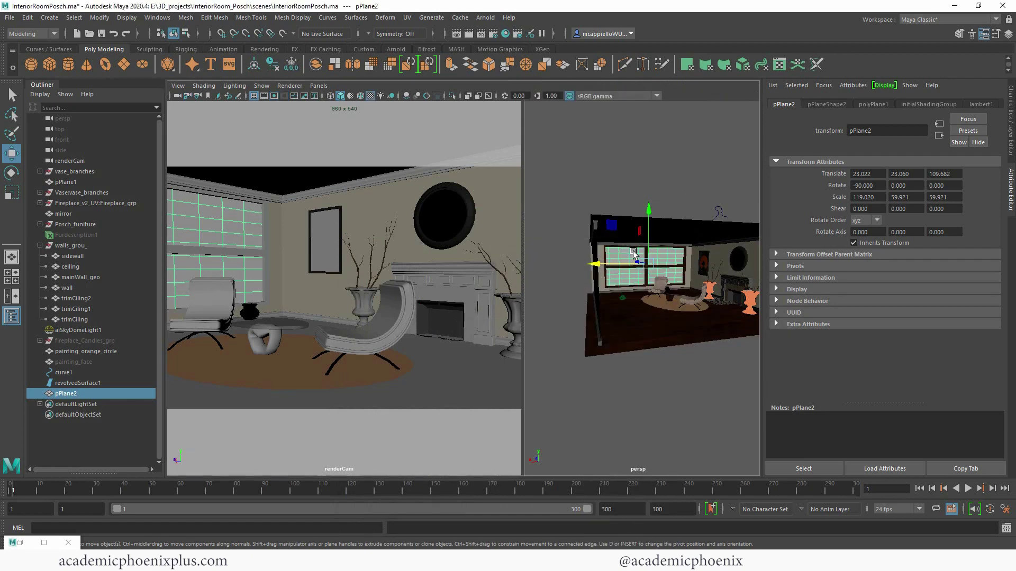
key("space")
key("f")
left_click_drag(434, 287, 411, 198, "alt")
right_click_drag(411, 198, 418, 471)
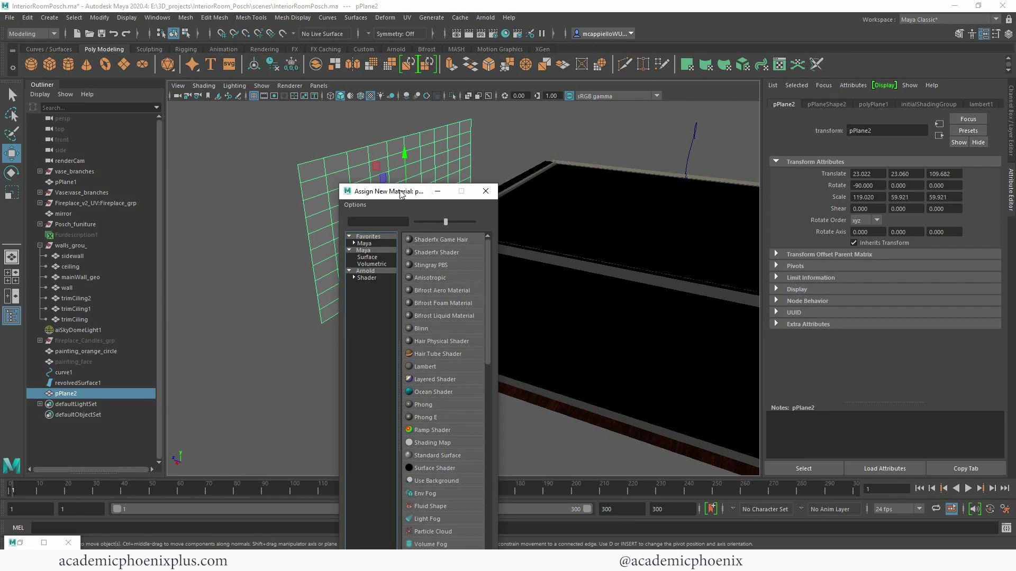
left_click_drag(400, 194, 344, 136)
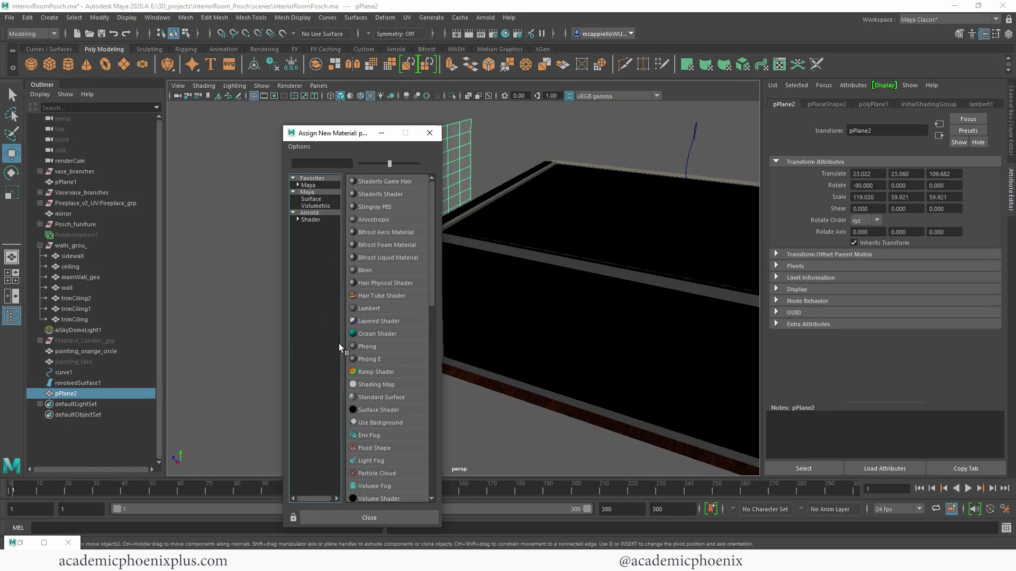
left_click(379, 411)
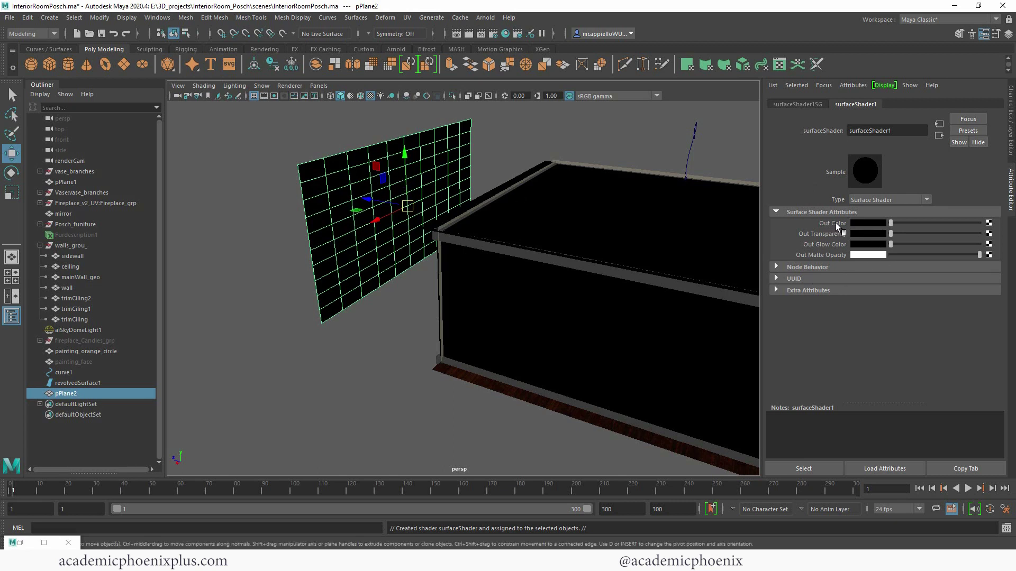
Step: Connect a File texture to the surface shader's Out Color and load treesbackgroundBlur.jpg from sourceimages
left_click(988, 223)
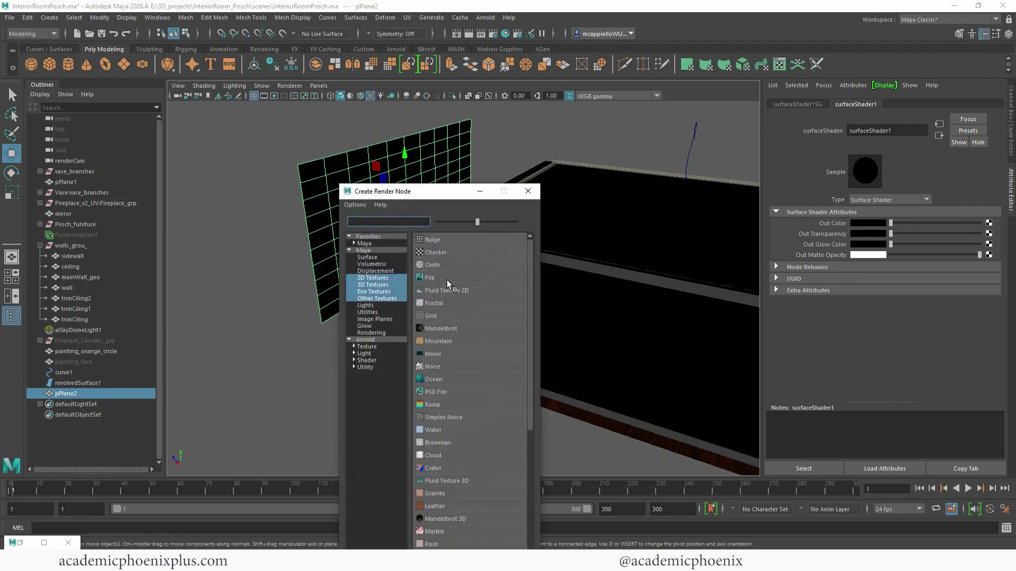
left_click(447, 281)
left_click(984, 248)
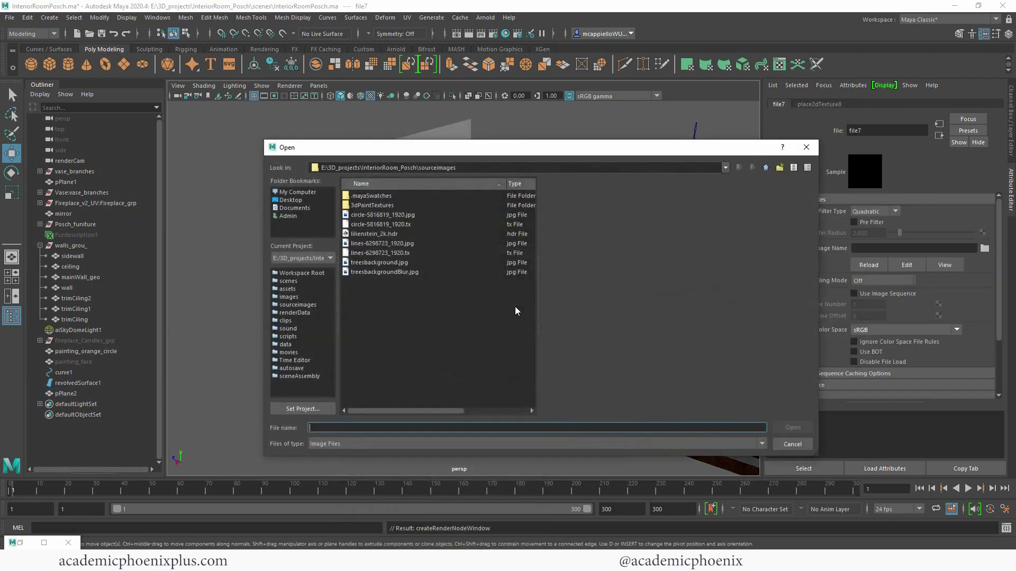
left_click(389, 265)
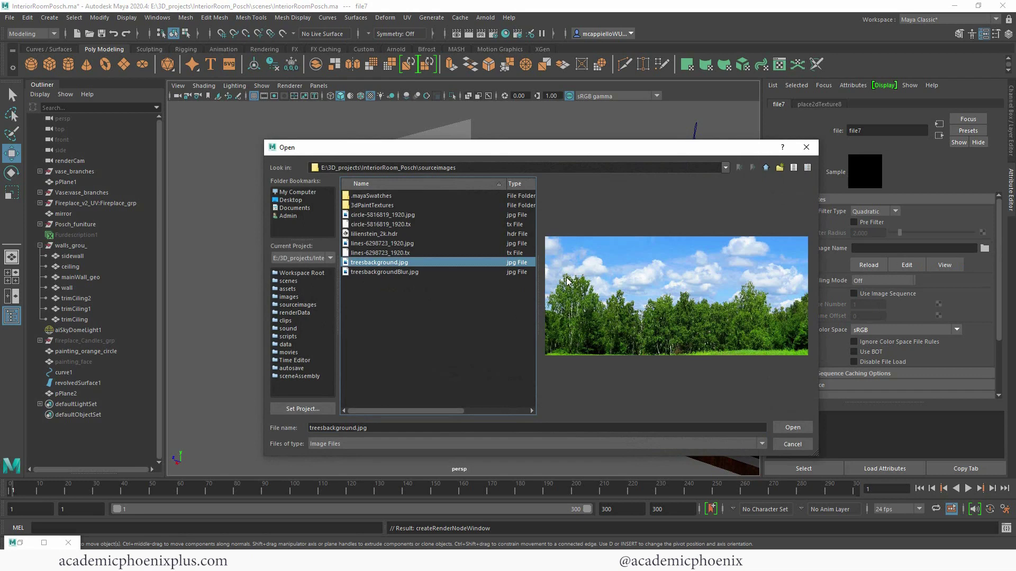
left_click(390, 273)
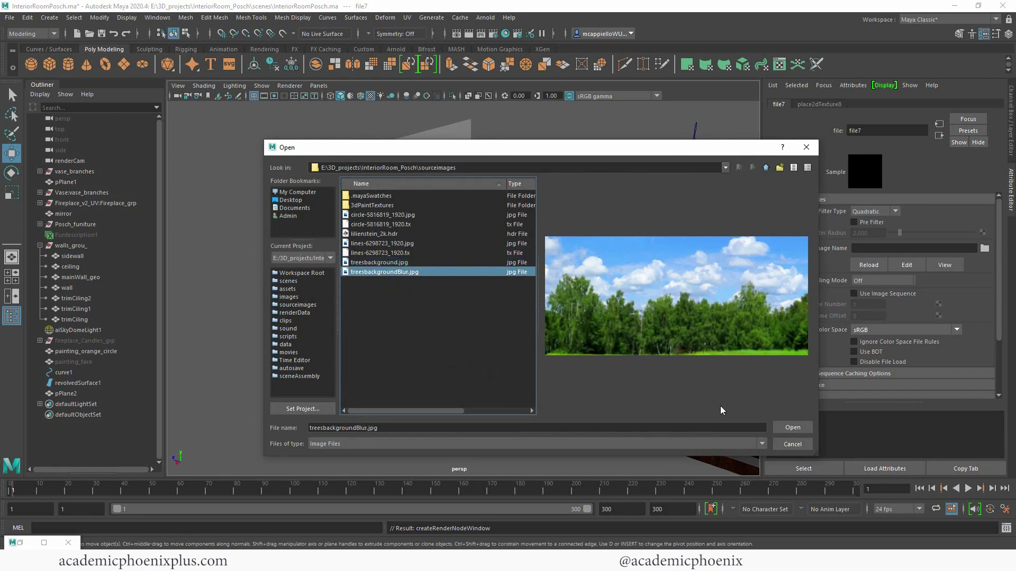
left_click(783, 428)
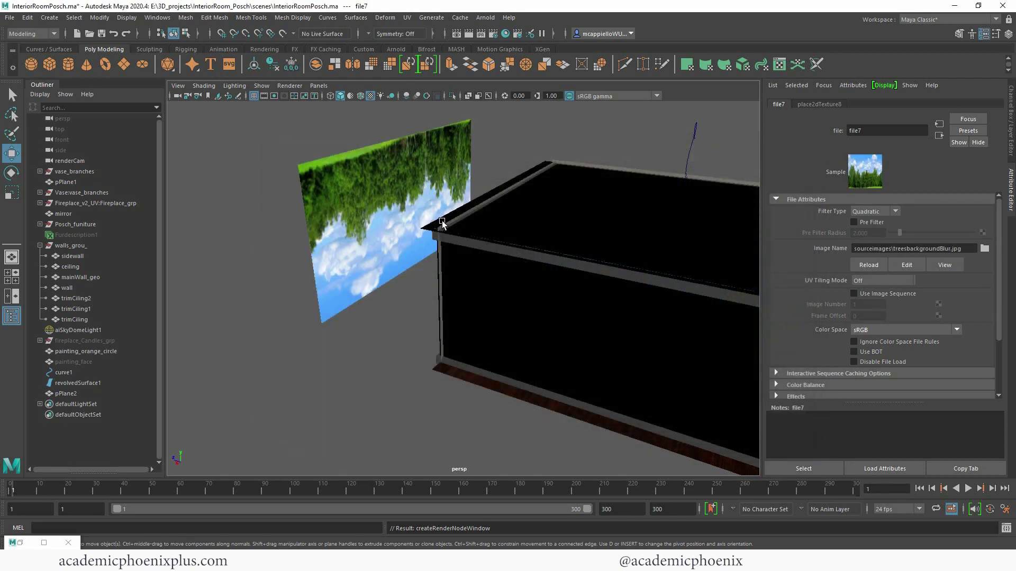
Step: Turn the tree background plane upright by setting its Z rotation to 180 degrees
left_click(394, 209)
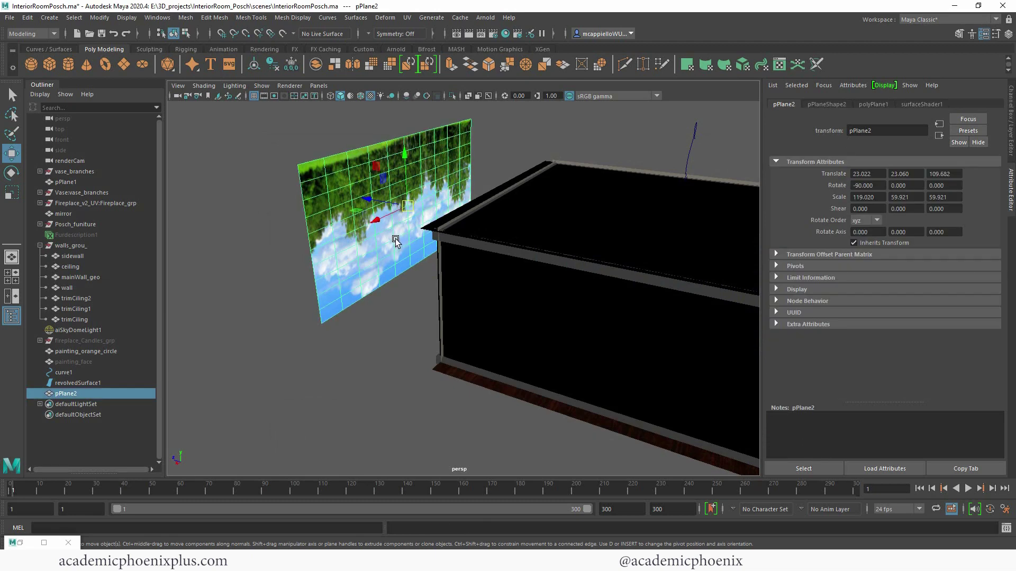
key("e")
left_click_drag(378, 205, 432, 160)
left_click_drag(952, 186, 870, 180)
type("180")
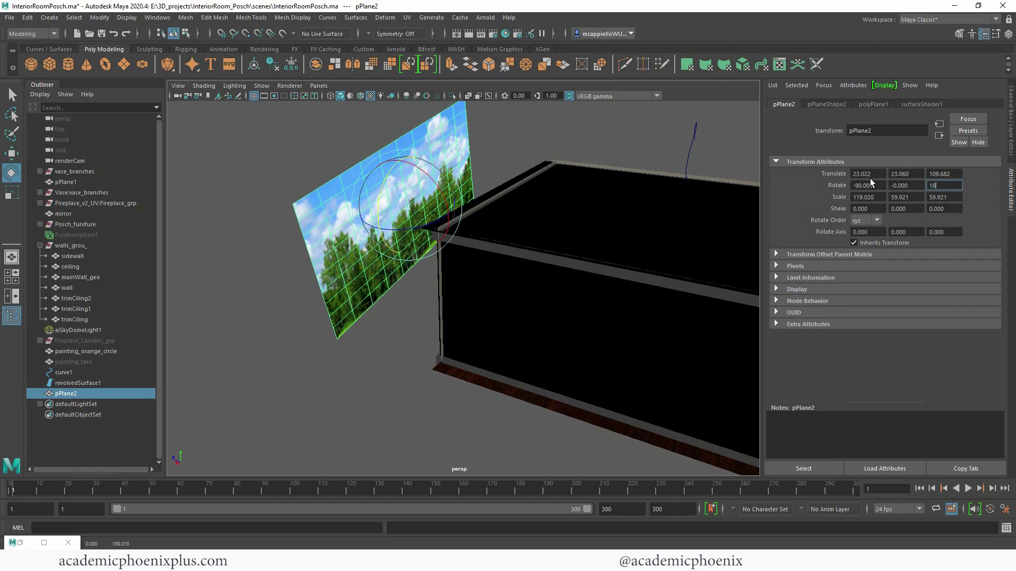
key("Return")
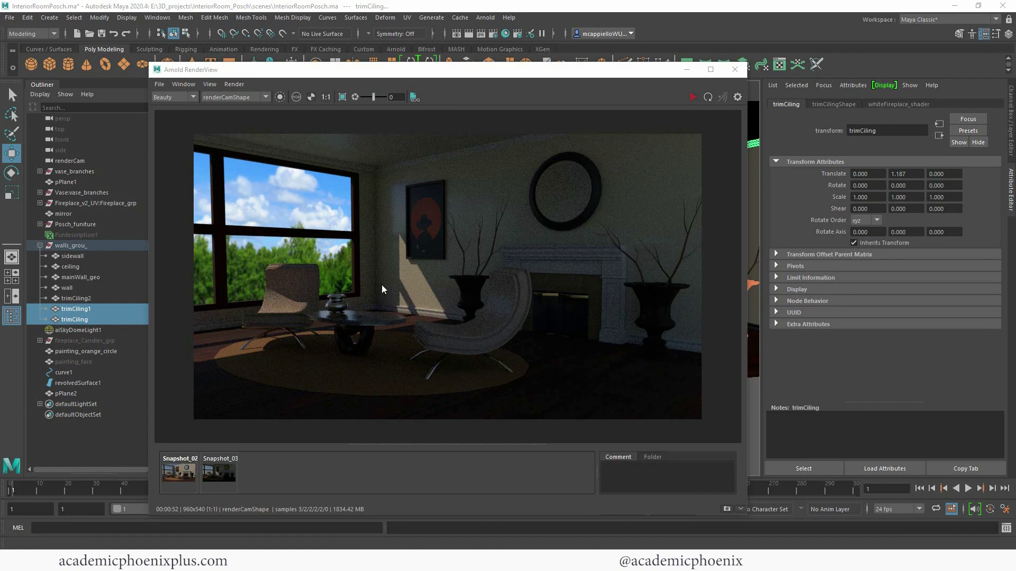
Step: Store a snapshot of the Arnold render with the tree background and compare it with Snapshot_03
left_click(726, 509)
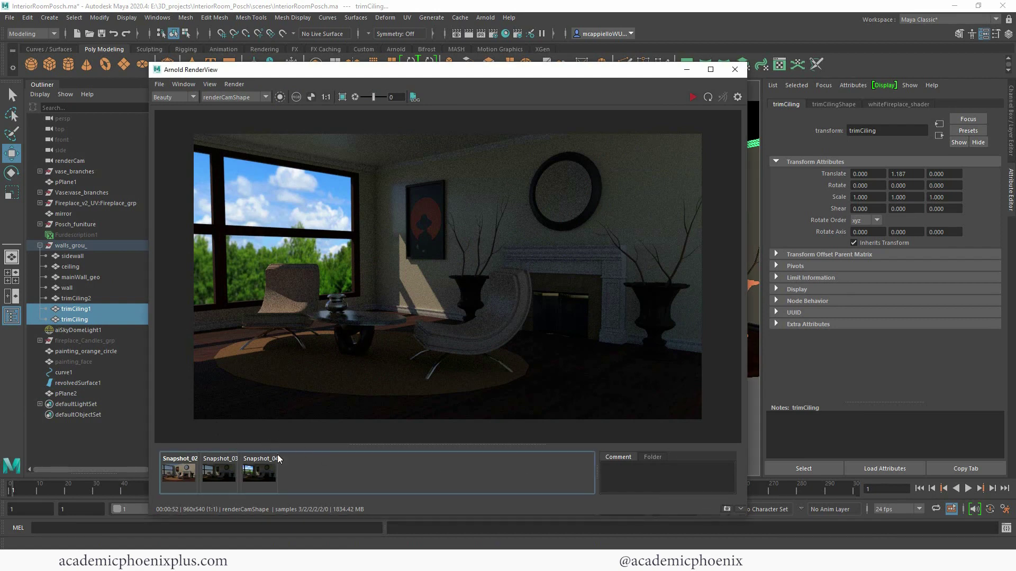
left_click(219, 478)
left_click(253, 475)
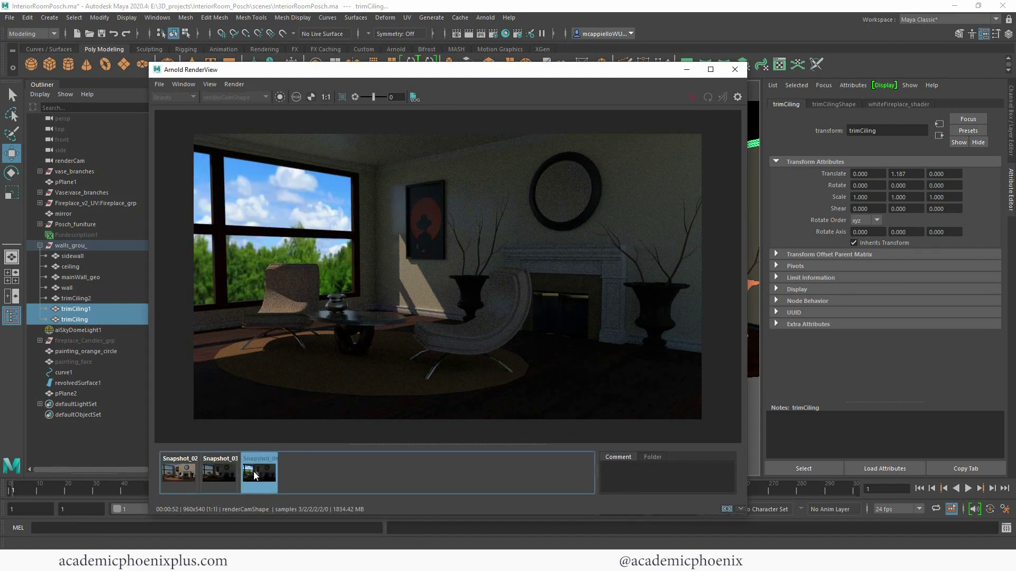
left_click(218, 466)
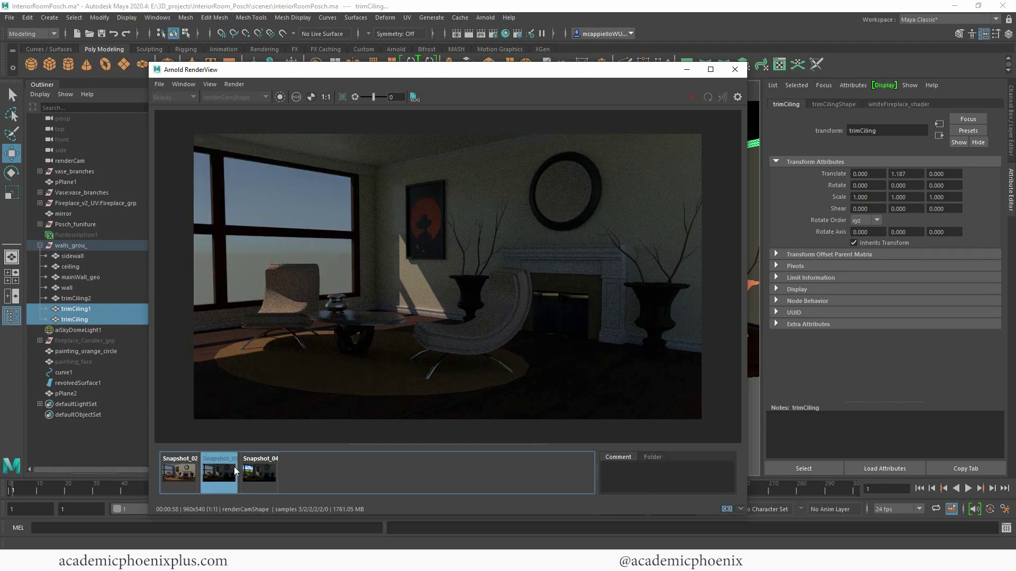
left_click(234, 467)
left_click(212, 475)
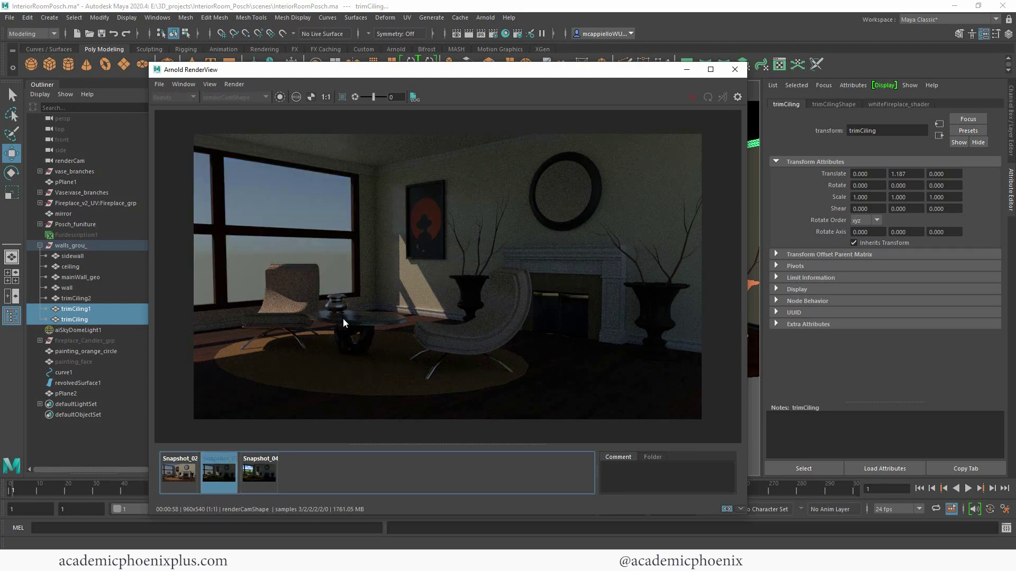
left_click(262, 473)
left_click(233, 467)
left_click(261, 465)
left_click(236, 469)
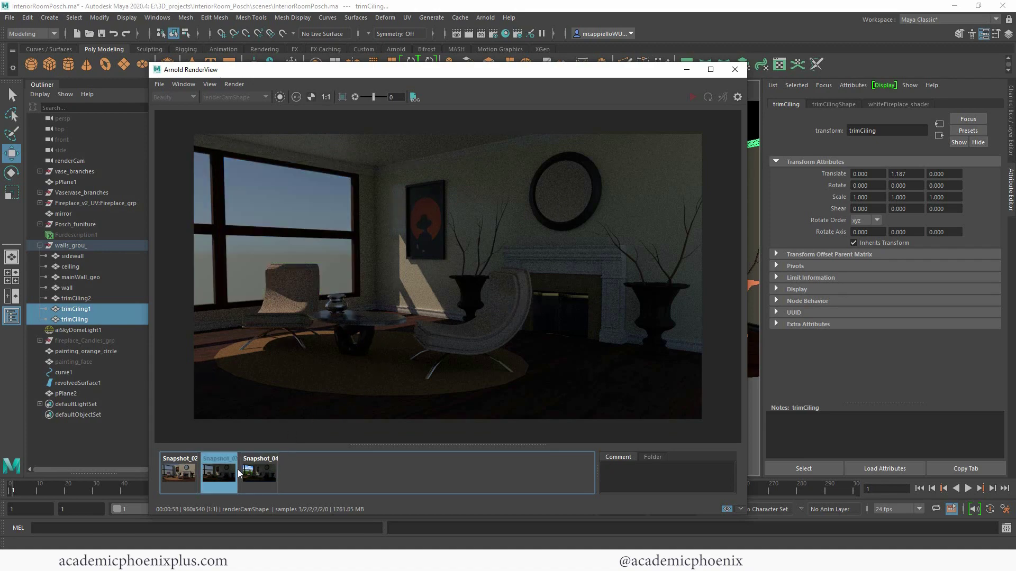
left_click(261, 471)
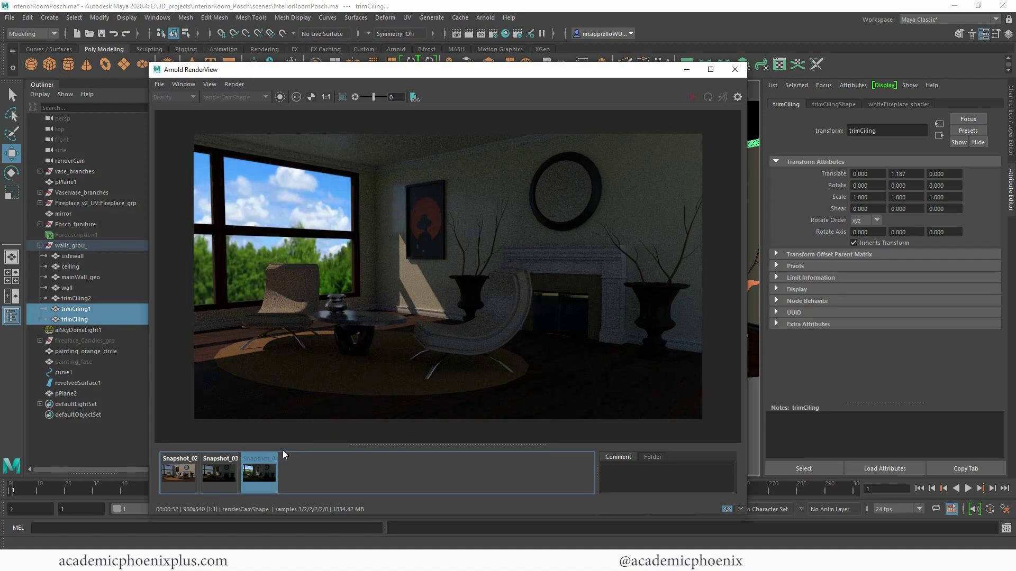
left_click(224, 470)
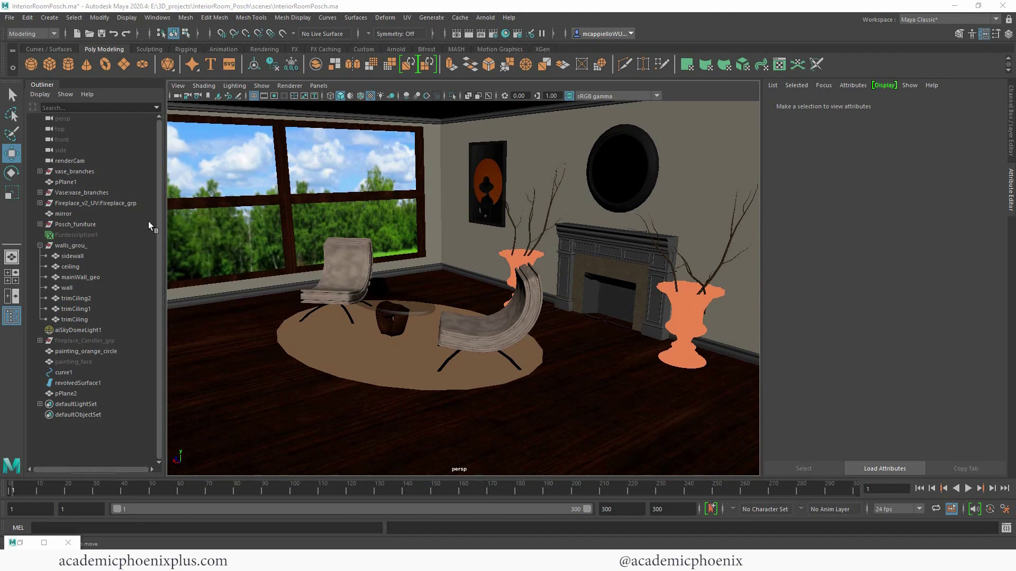
Step: Delete aiSkyDomeLight1 and check the Arnold render of the room without it
left_click(80, 330)
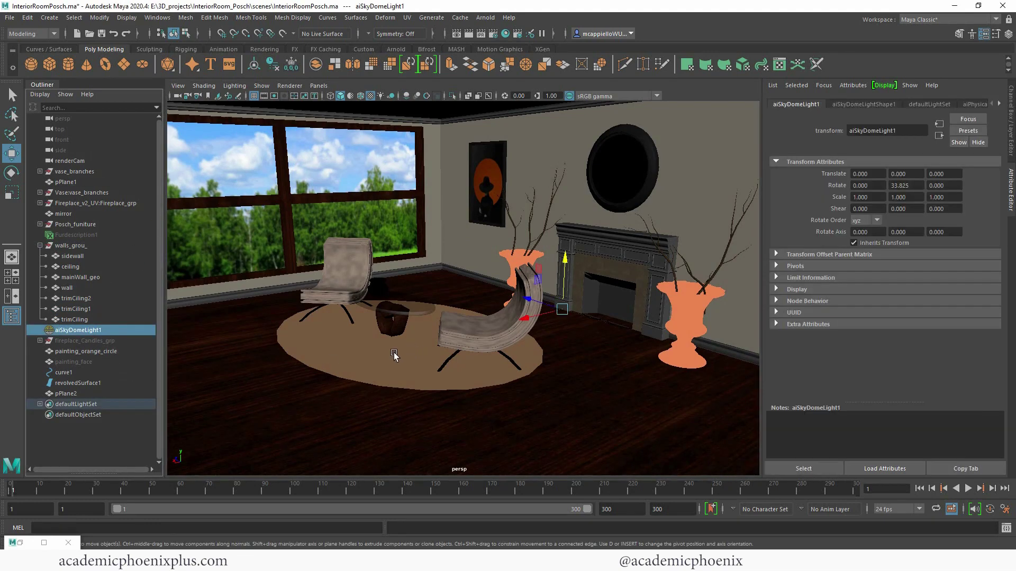
key("Delete")
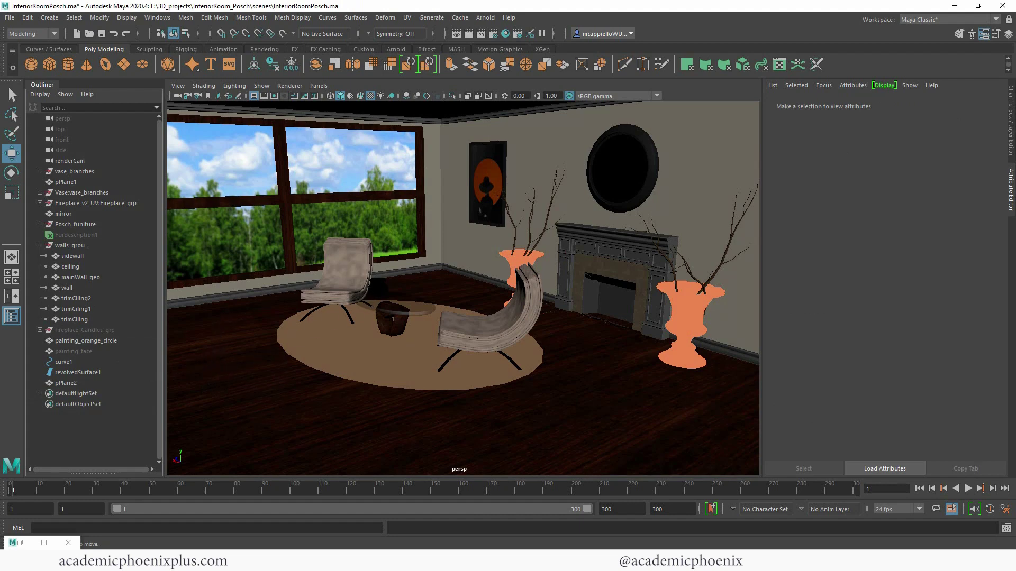
left_click(44, 543)
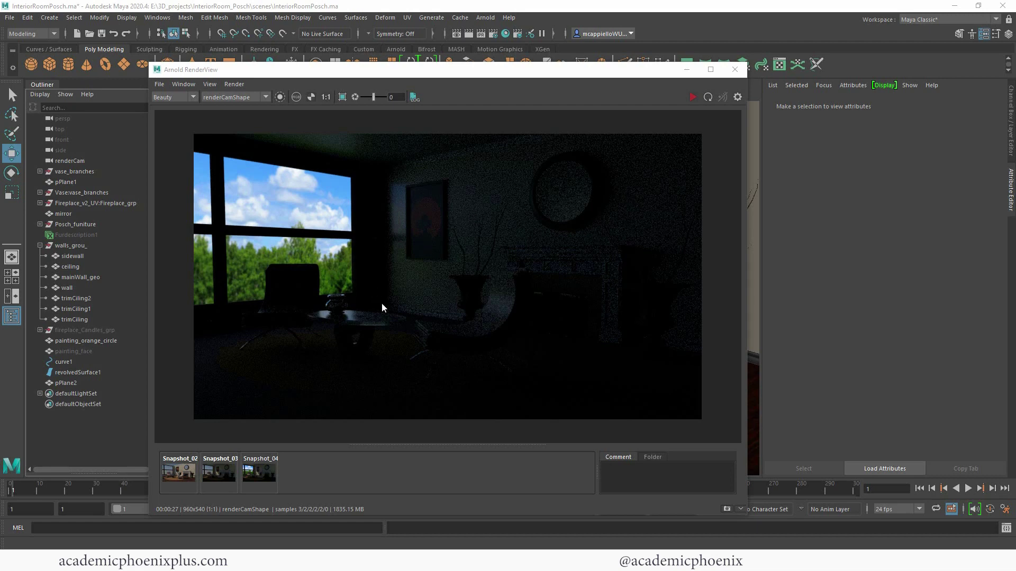
left_click(687, 69)
left_click(19, 545)
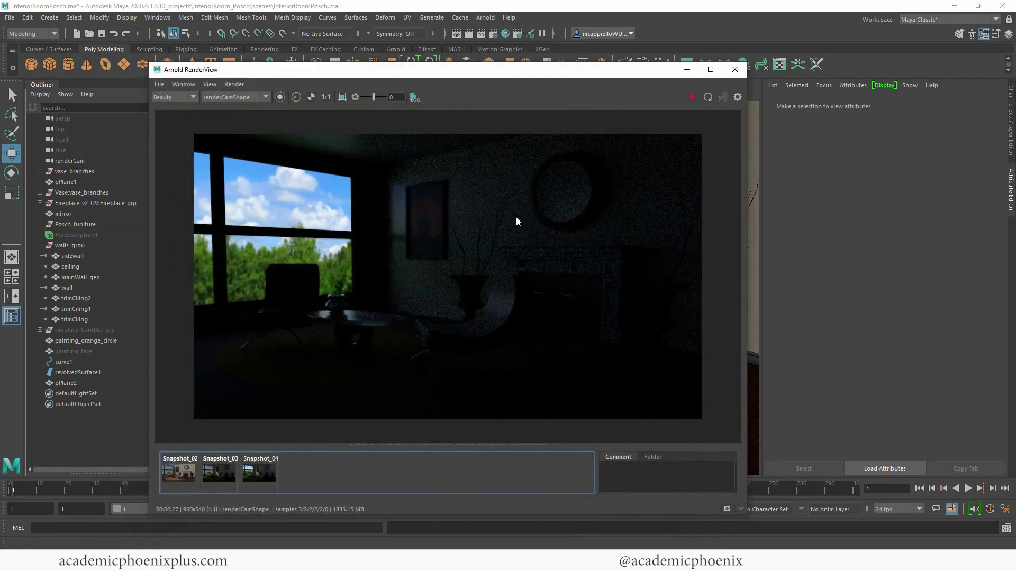
left_click(686, 69)
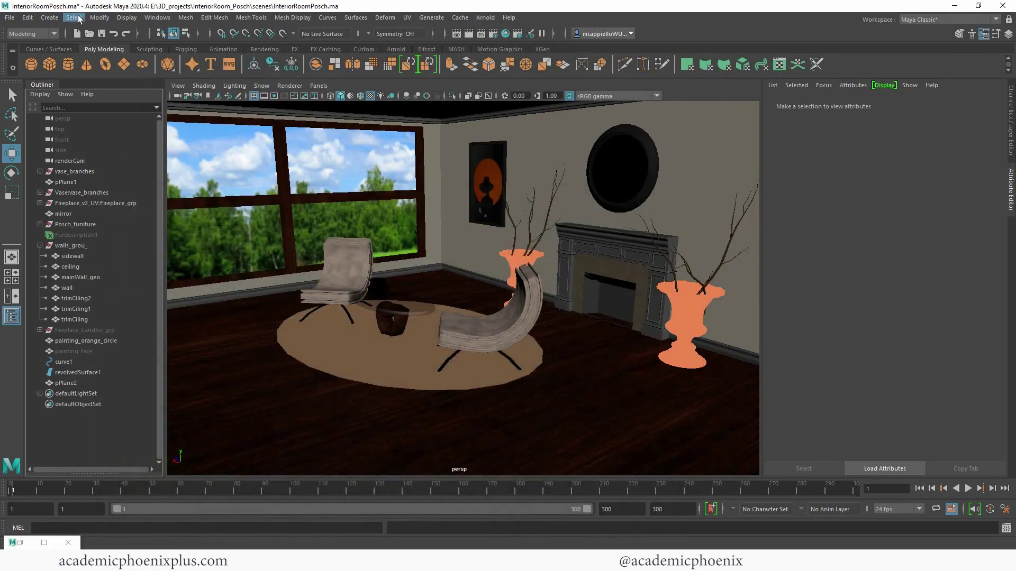
Step: Create a directional light and move it up beside the window wall
left_click(49, 17)
mouse_move(109, 74)
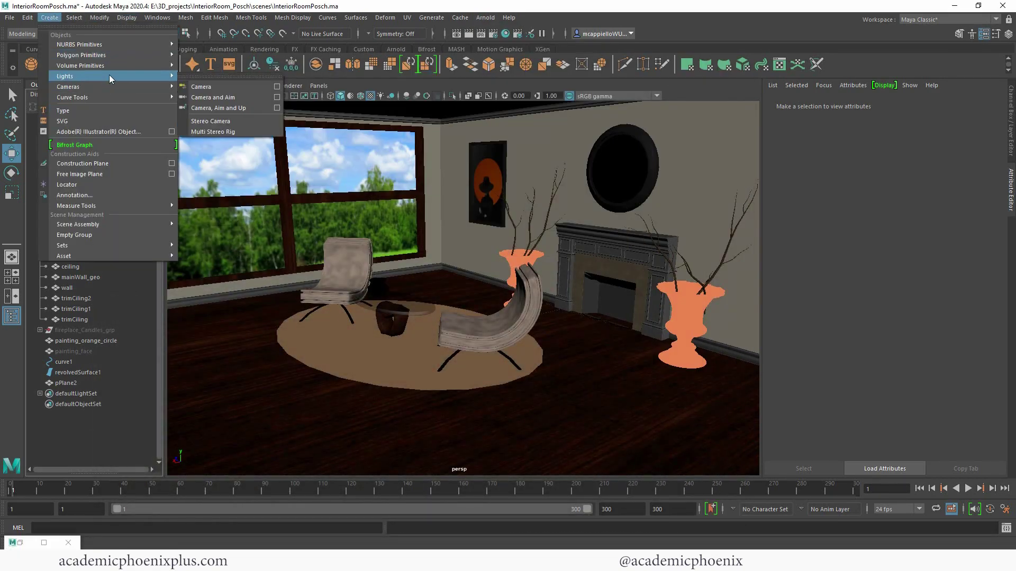
left_click(209, 86)
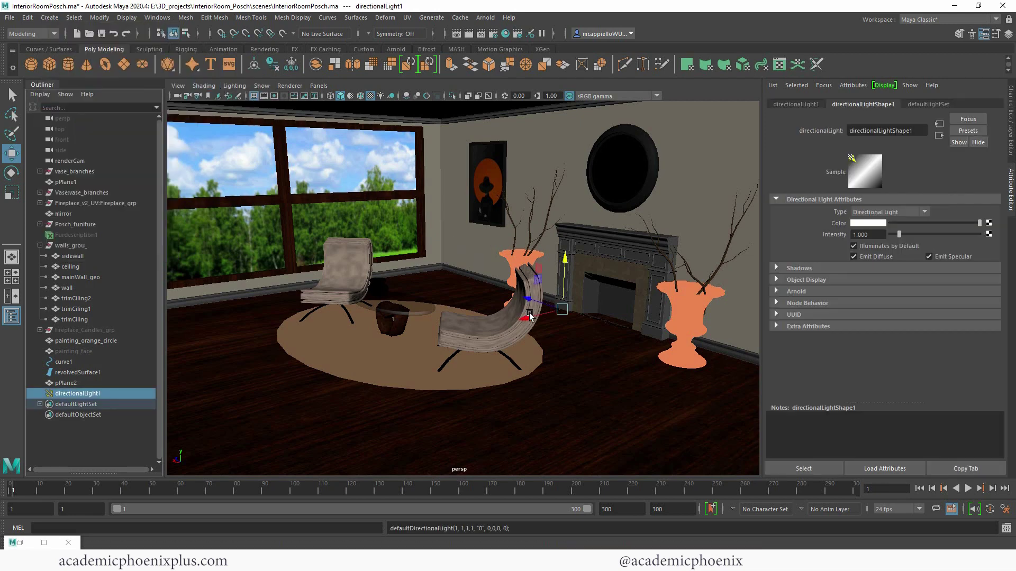
left_click_drag(528, 318, 381, 353)
left_click_drag(423, 293, 427, 215)
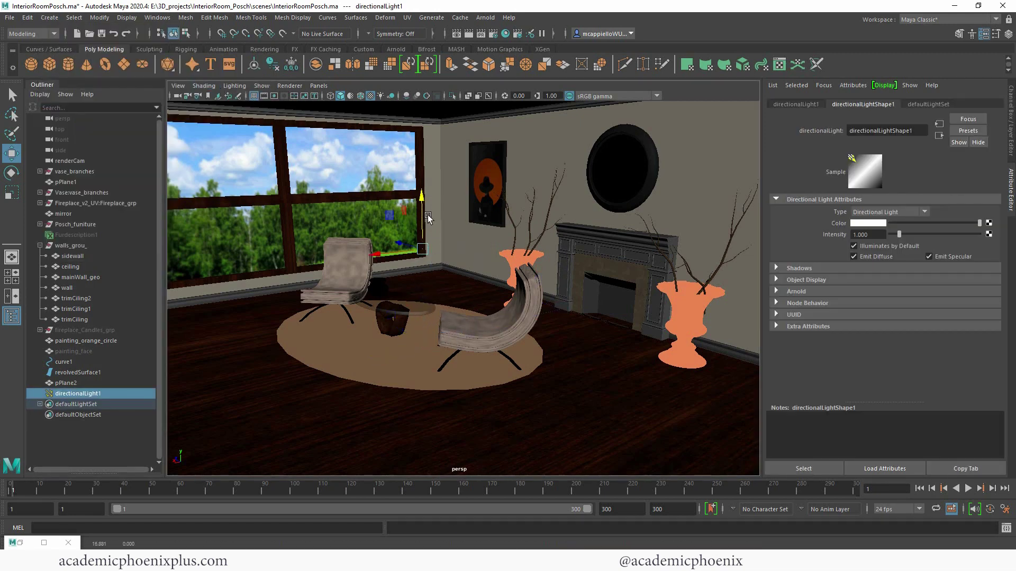
Step: Make lights visible in the perspective view, then enlarge the directional light and rotate it down into the room
left_click(263, 88)
left_click(279, 228)
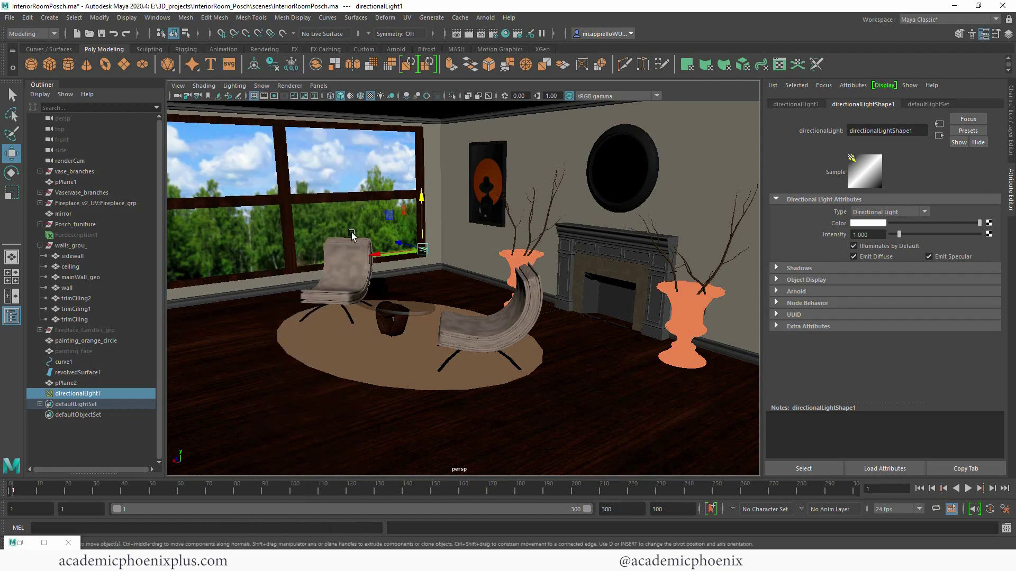
key("r")
left_click_drag(422, 249, 452, 265)
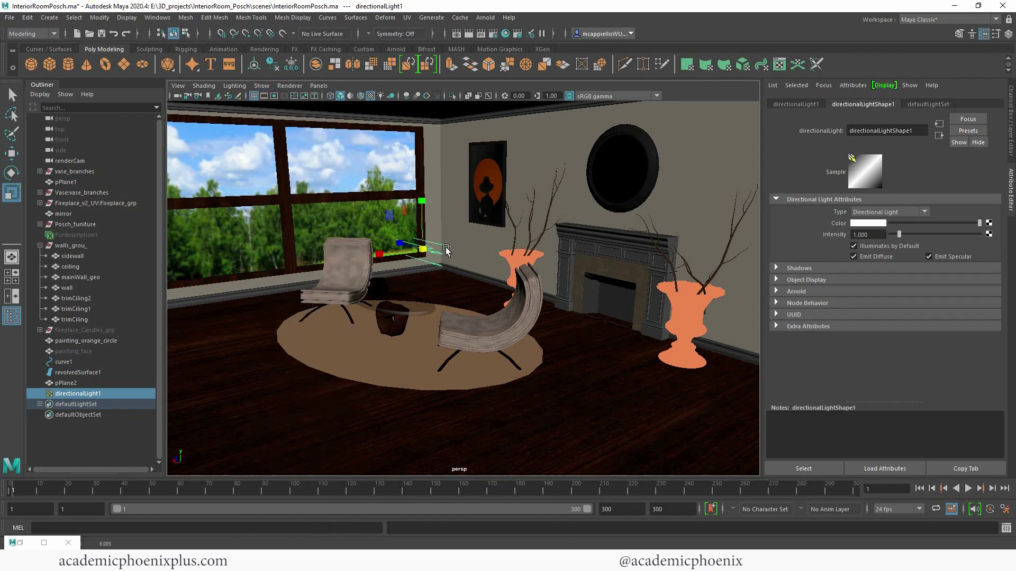
key("e")
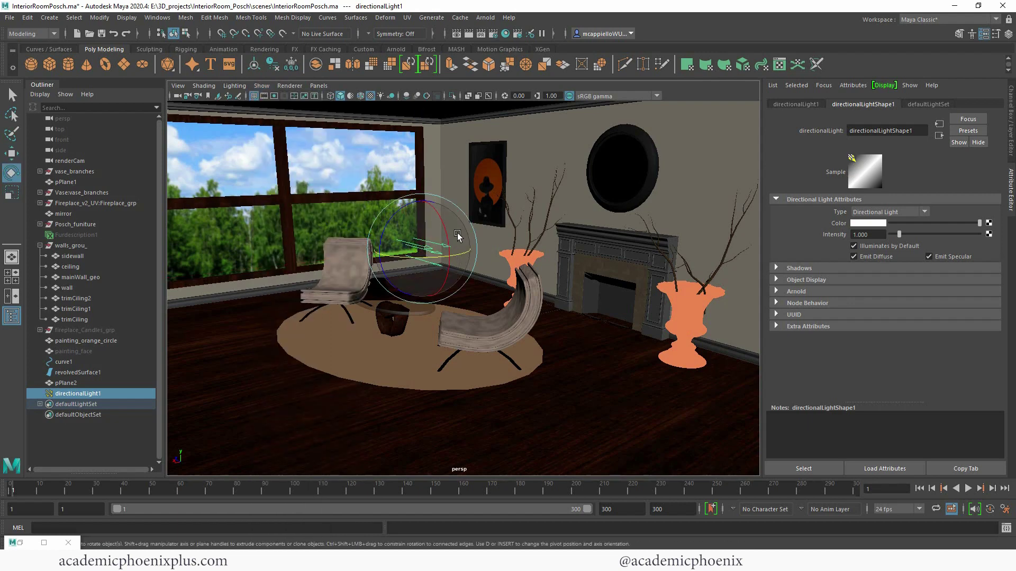
left_click_drag(455, 236, 444, 280)
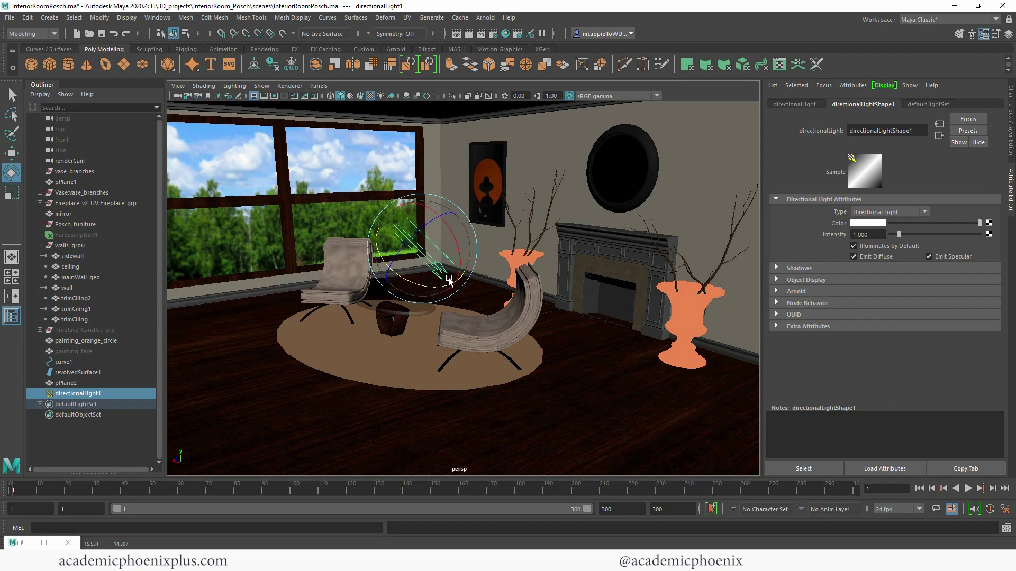
Step: Turn on viewport lighting and shadows, aim the directional light through the windows onto the painting wall, and check it in Arnold RenderView
left_click(380, 95)
left_click(390, 96)
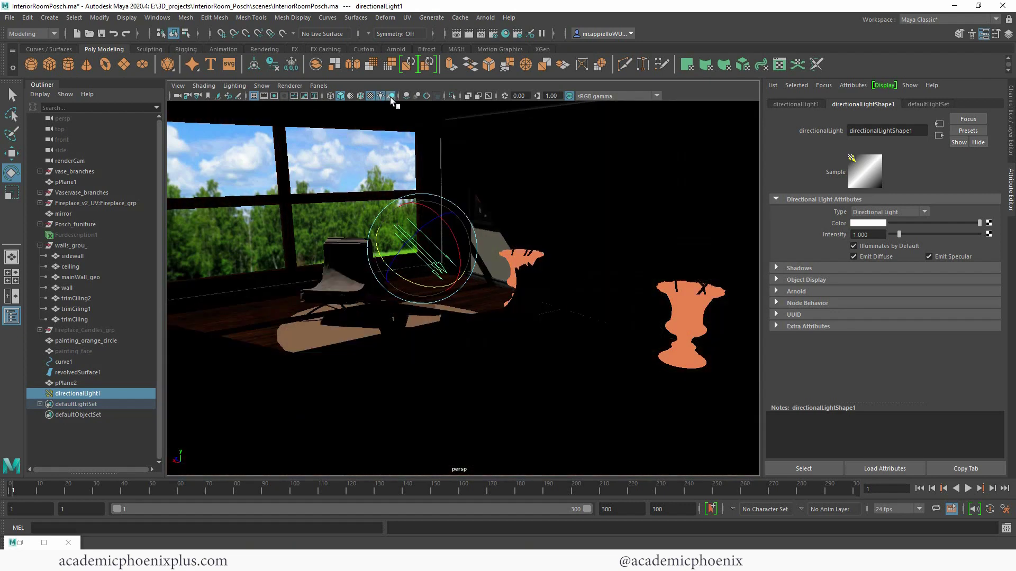
mouse_move(456, 244)
left_mouse_down()
mouse_move(449, 233)
mouse_move(418, 258)
mouse_move(421, 282)
mouse_move(456, 245)
mouse_move(443, 240)
mouse_move(453, 260)
mouse_move(436, 275)
mouse_move(450, 268)
mouse_move(431, 275)
mouse_move(437, 223)
mouse_move(496, 182)
left_mouse_up()
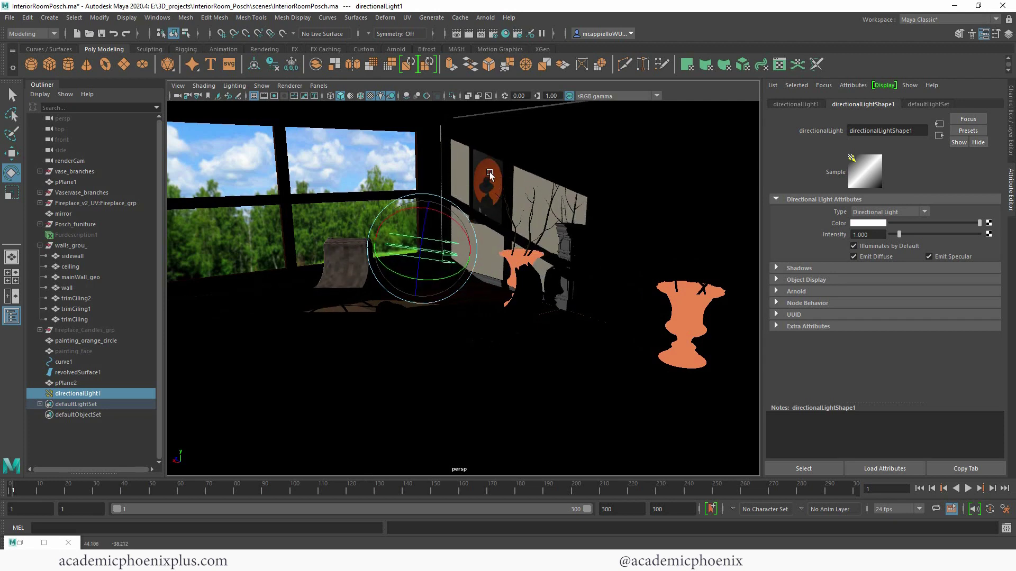
mouse_move(435, 226)
left_mouse_down()
mouse_move(411, 214)
mouse_move(449, 244)
mouse_move(411, 268)
mouse_move(442, 236)
mouse_move(429, 248)
mouse_move(438, 263)
mouse_move(392, 271)
mouse_move(459, 234)
mouse_move(438, 273)
mouse_move(459, 238)
mouse_move(450, 218)
mouse_move(447, 230)
mouse_move(464, 239)
mouse_move(457, 225)
mouse_move(463, 243)
mouse_move(438, 262)
mouse_move(456, 226)
left_mouse_up()
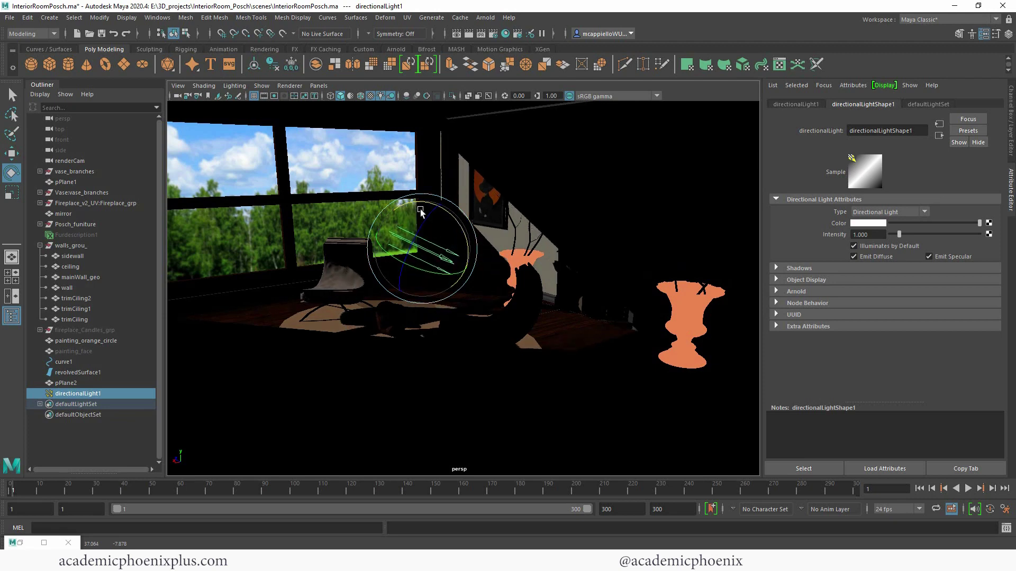
double_click(19, 545)
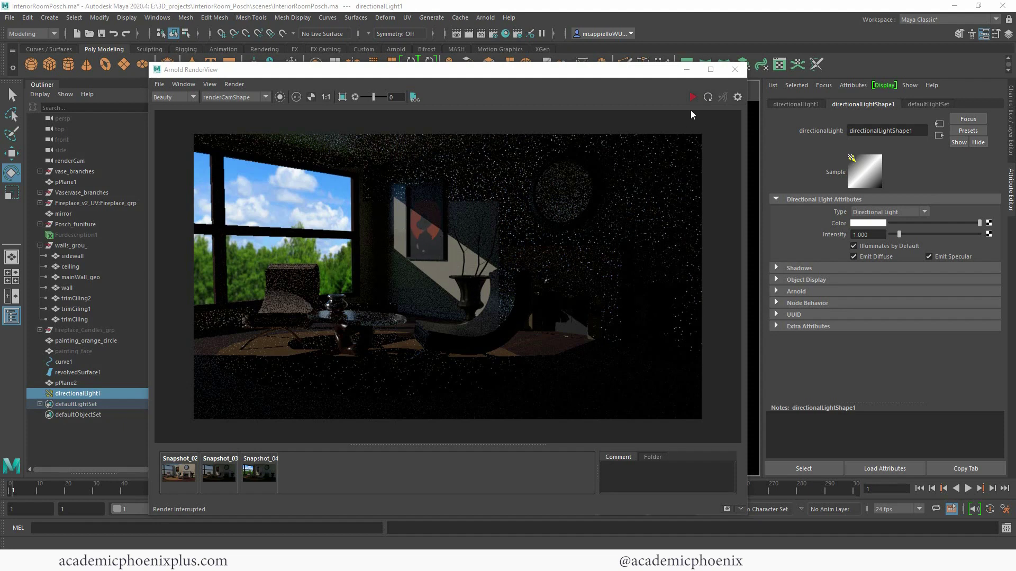
Step: Rotate the directional light so the sunlight falls at a new angle on the painting wall, and check Arnold RenderView
left_click(687, 69)
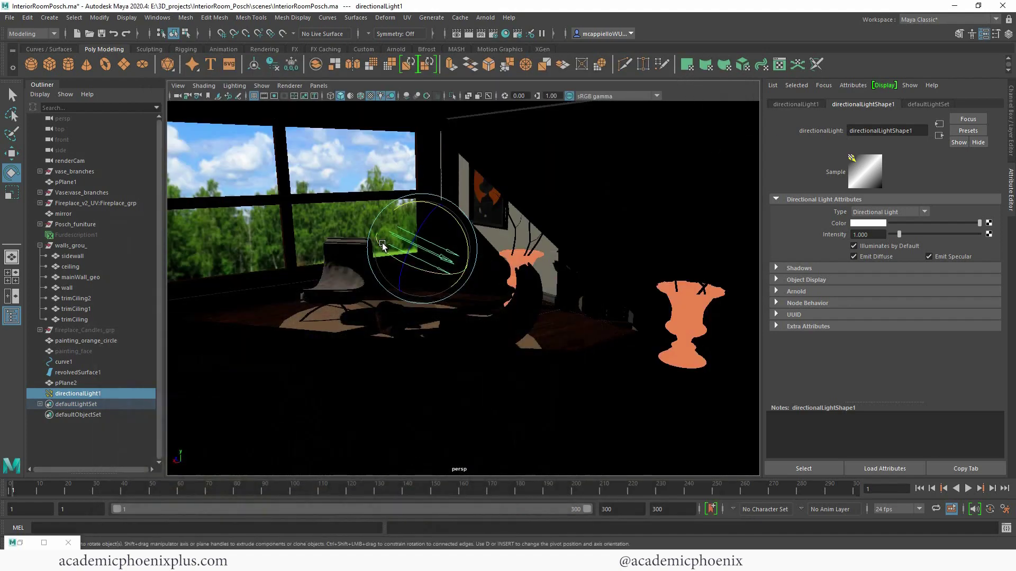
left_click_drag(382, 246, 466, 242)
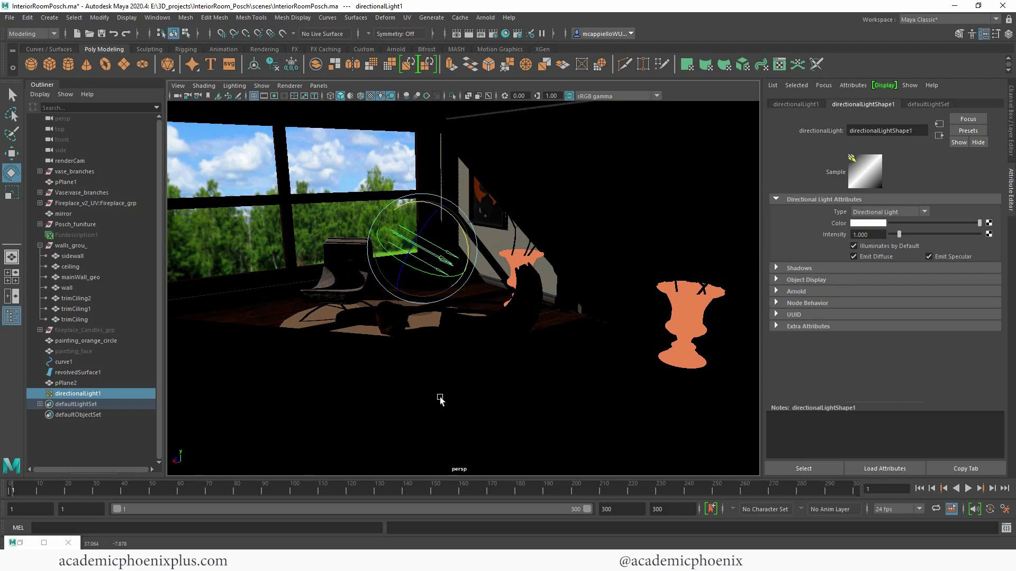
left_click(44, 543)
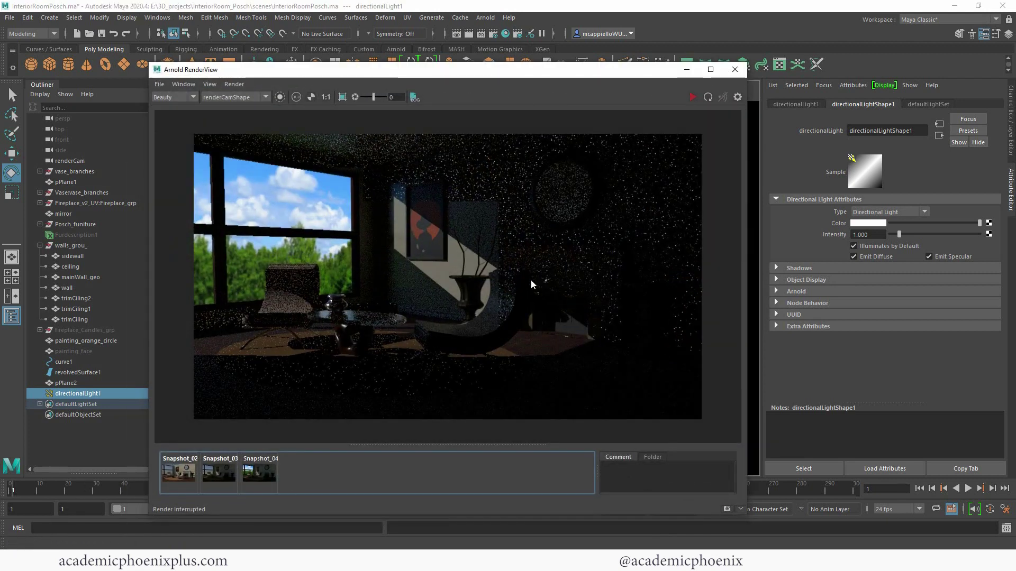
left_click(686, 70)
Step: Try a cyan color on the directional light
left_click(865, 235)
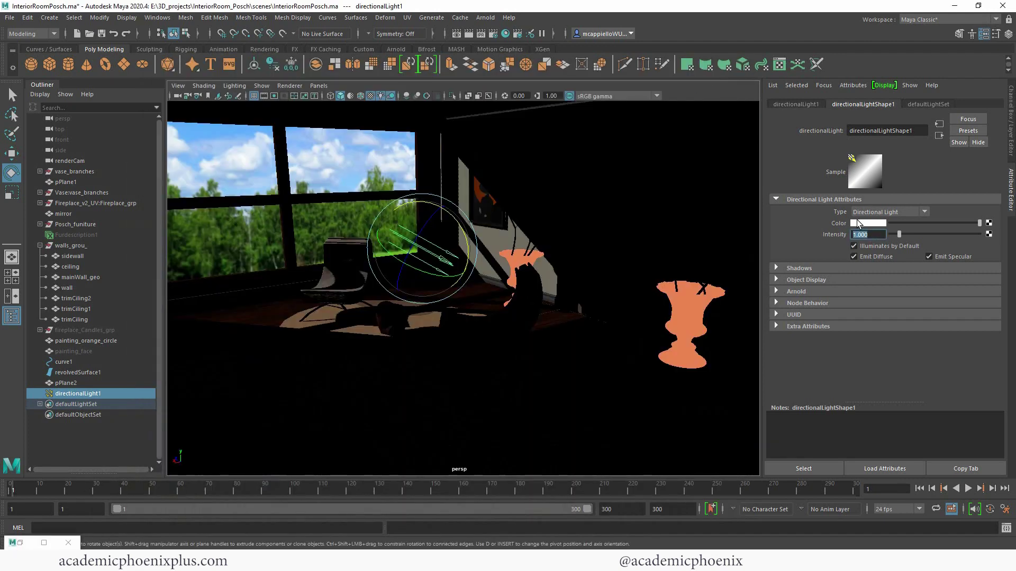
left_click(866, 223)
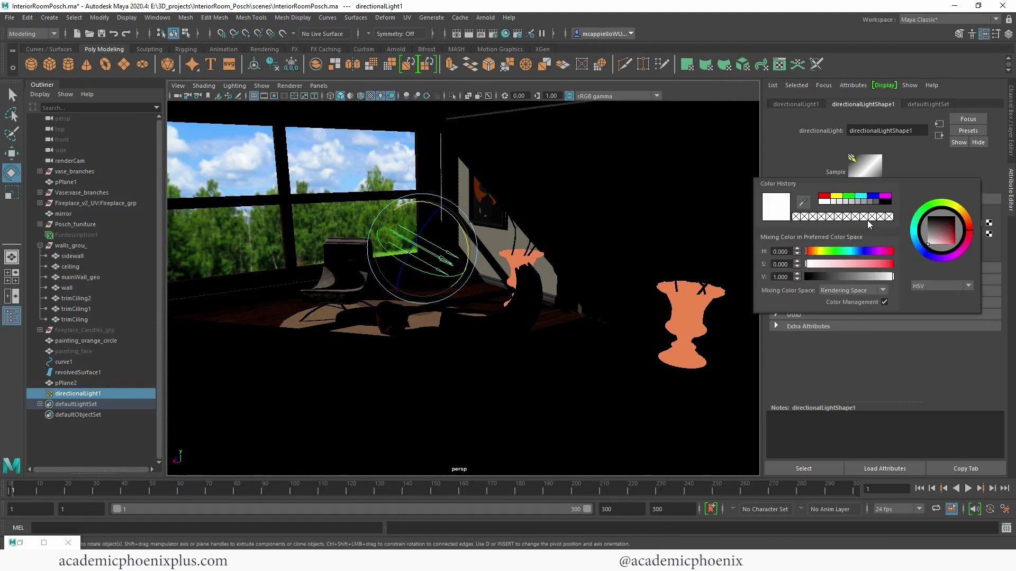
left_click(861, 196)
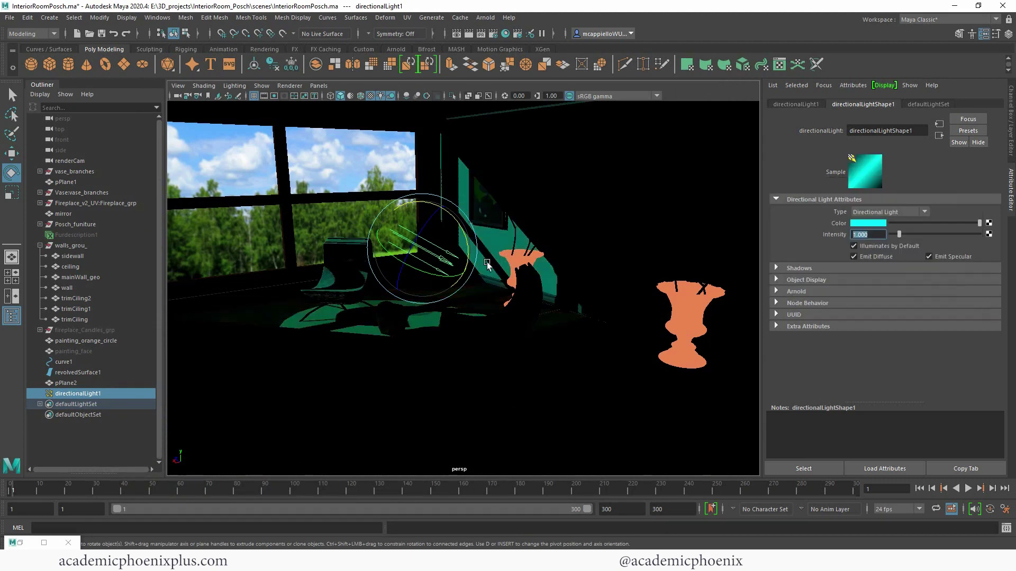
Step: Set the directional light's color to a very pale, warm yellow
left_click(865, 223)
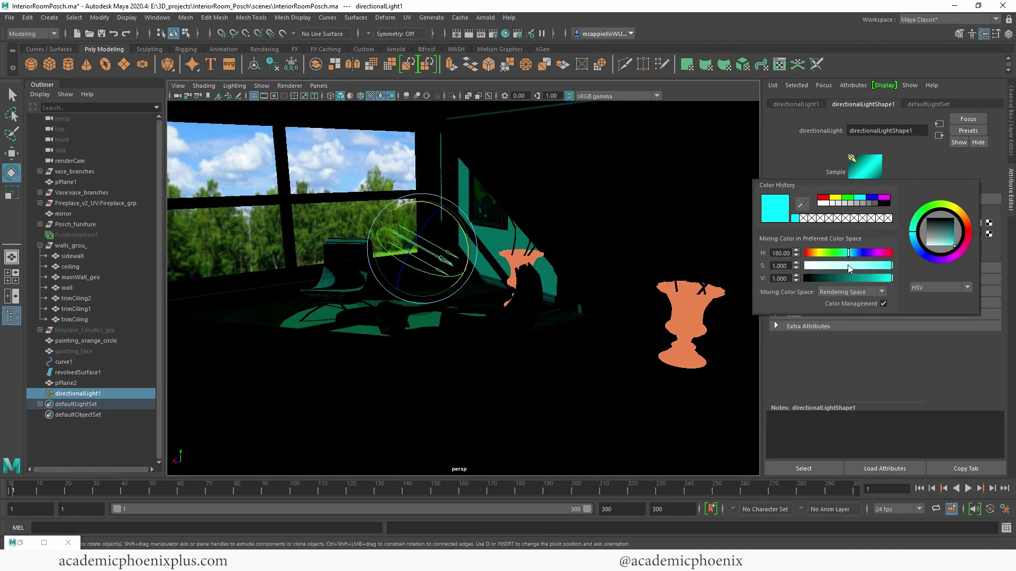
left_click_drag(848, 265, 836, 265)
left_click(955, 211)
left_click_drag(955, 211, 953, 208)
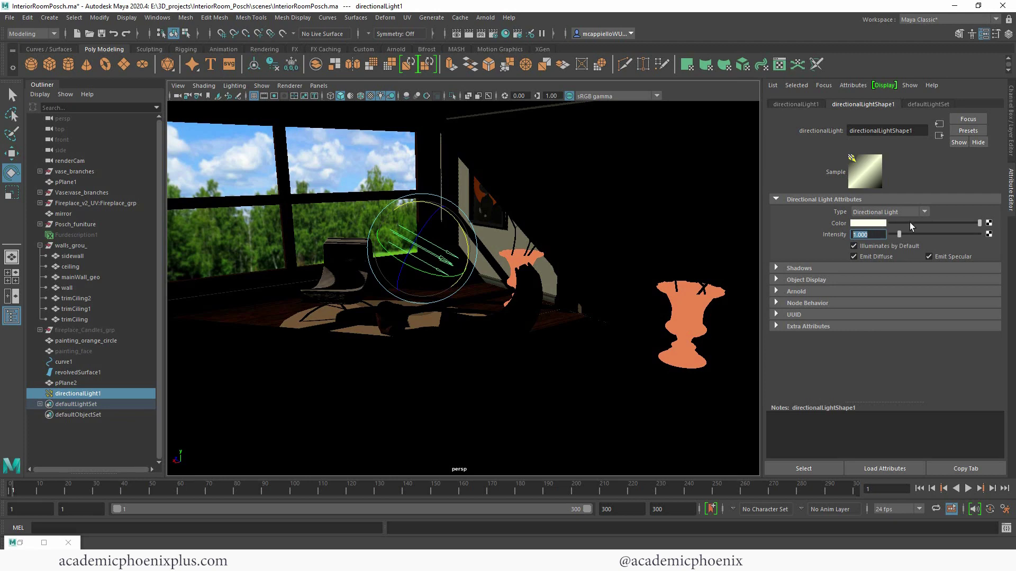
left_click(870, 224)
mouse_move(834, 272)
left_mouse_down()
mouse_move(819, 272)
mouse_move(827, 274)
left_mouse_up()
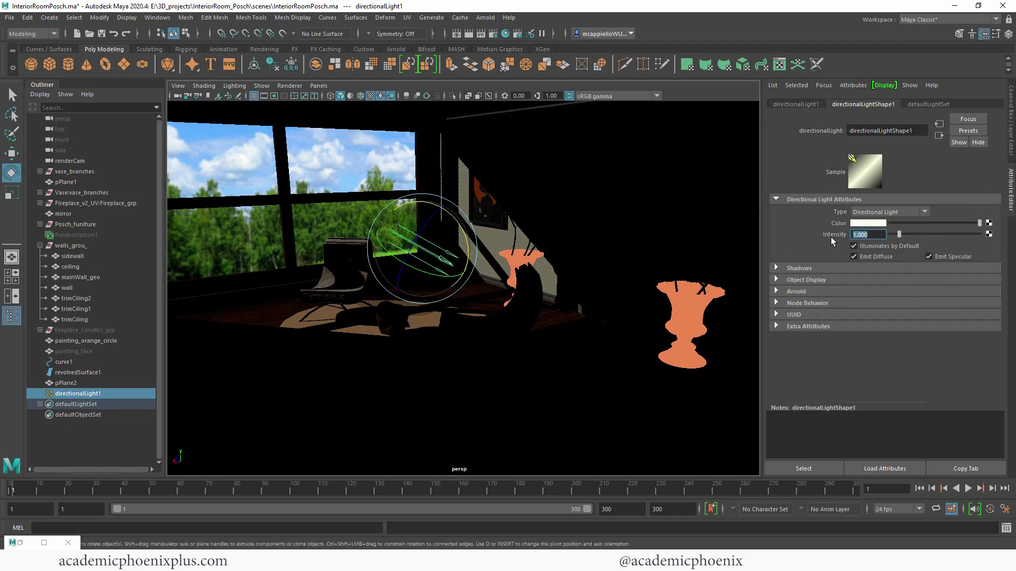
Step: Set the directional light's intensity to 2 and bring up the Arnold RenderView again
type("2")
key("Return")
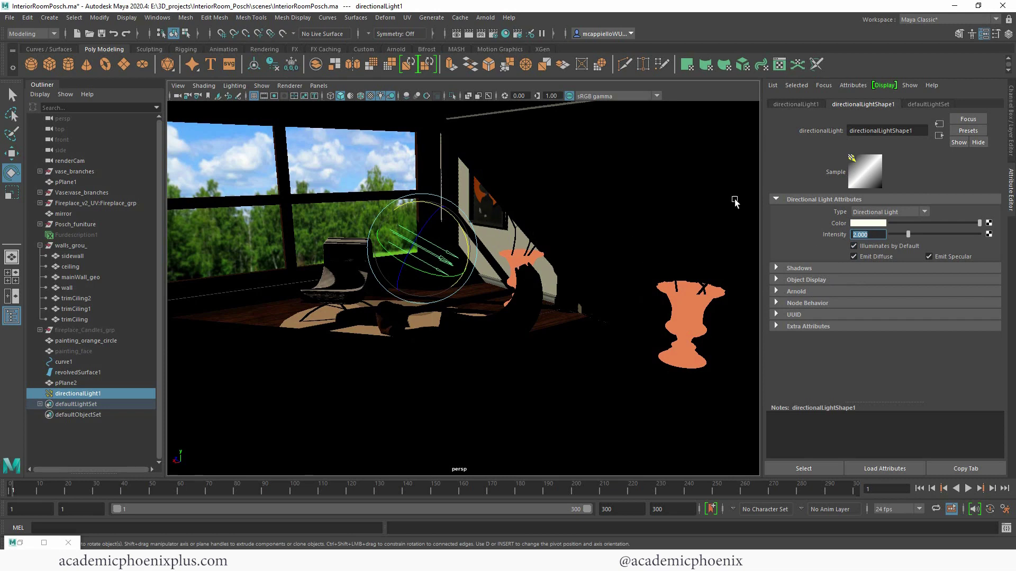
left_click(44, 543)
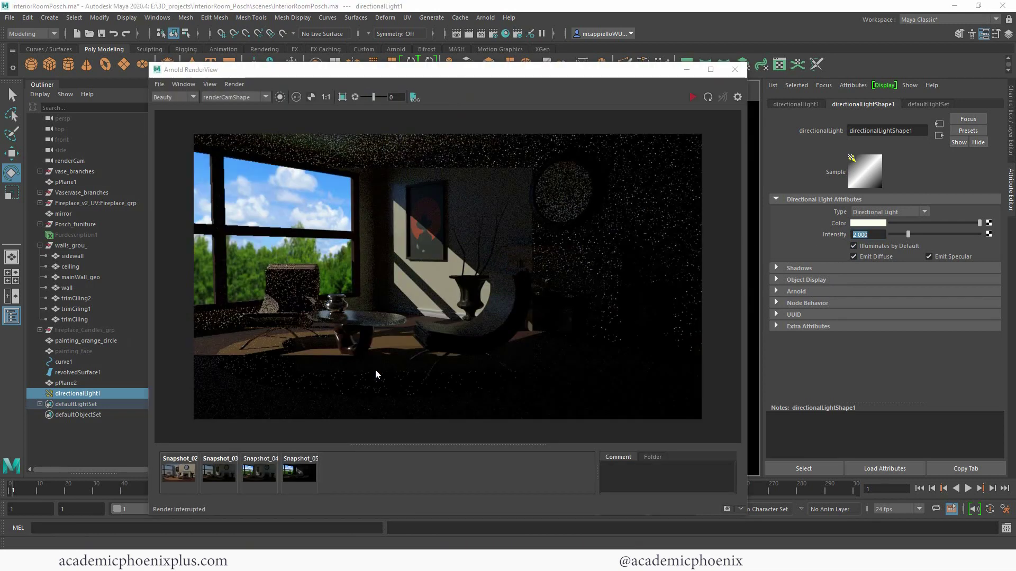
Step: Compare Snapshot_05 with the current render of the room by switching between them
left_click(300, 473)
left_click(300, 473)
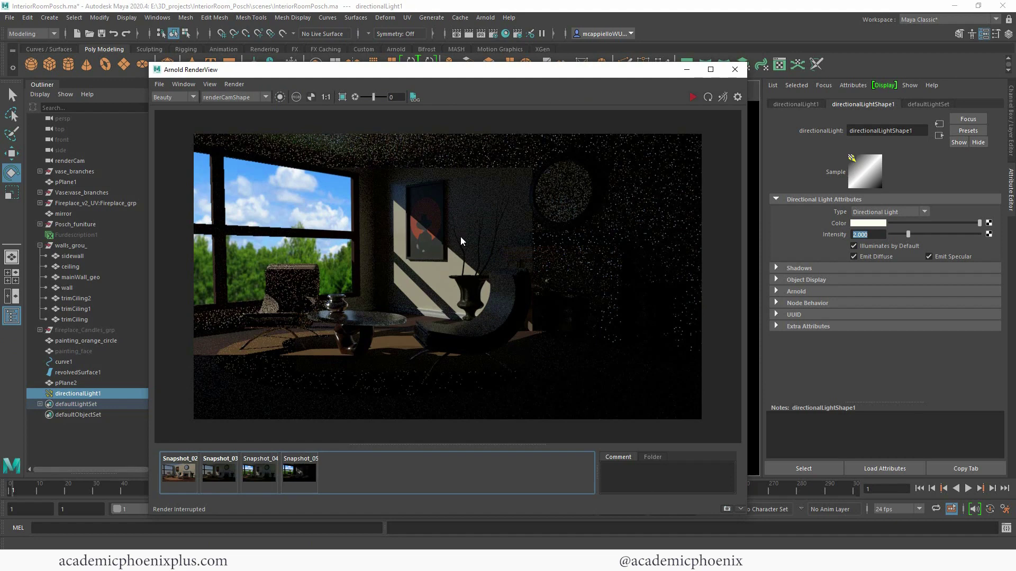
left_click(300, 471)
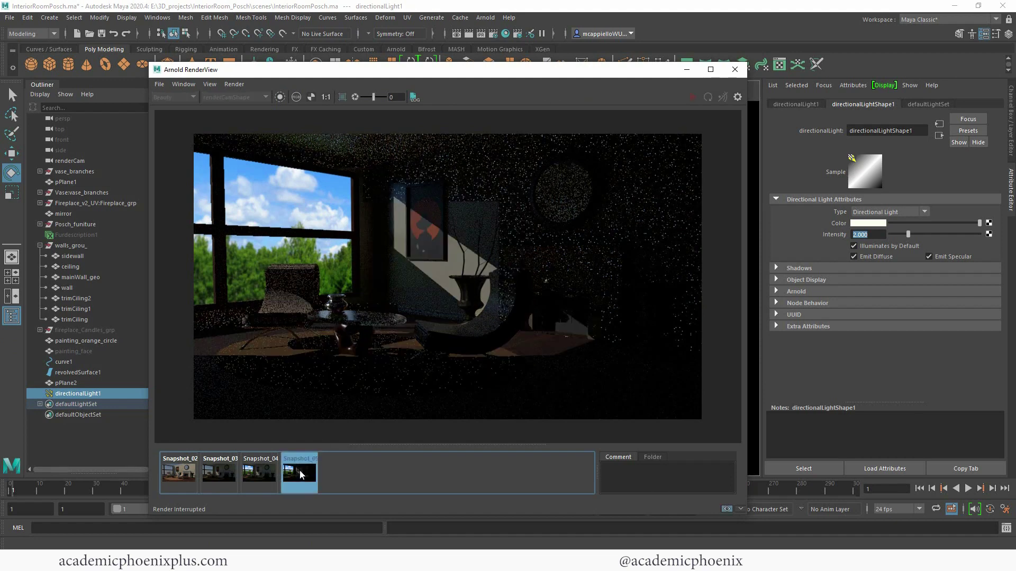
left_click(299, 471)
left_click(299, 471)
left_click(300, 471)
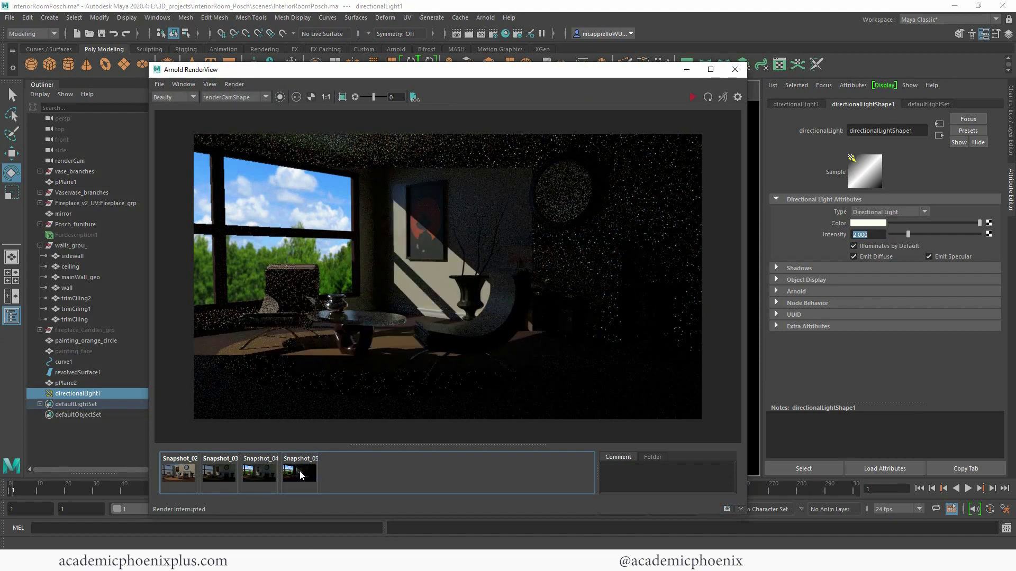
left_click(299, 471)
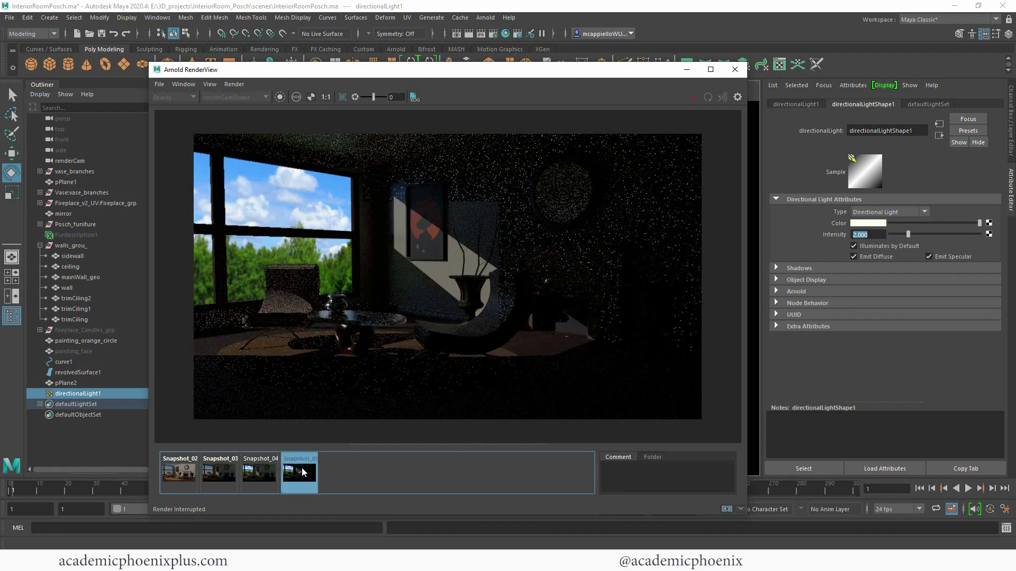
left_click(300, 471)
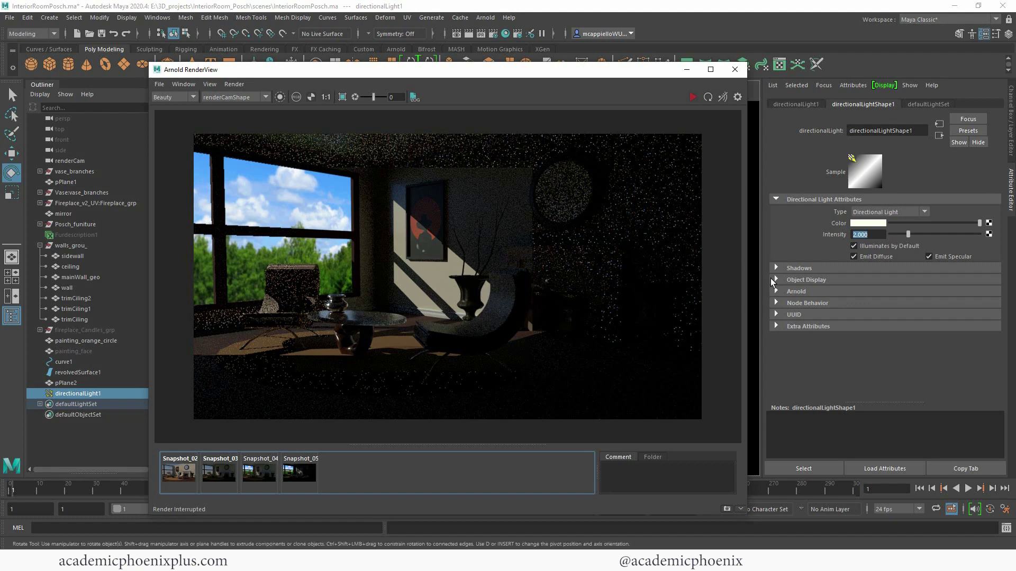
Step: Expand the directional light's Arnold attributes and review its exposure setting alongside the intensity
left_click(794, 292)
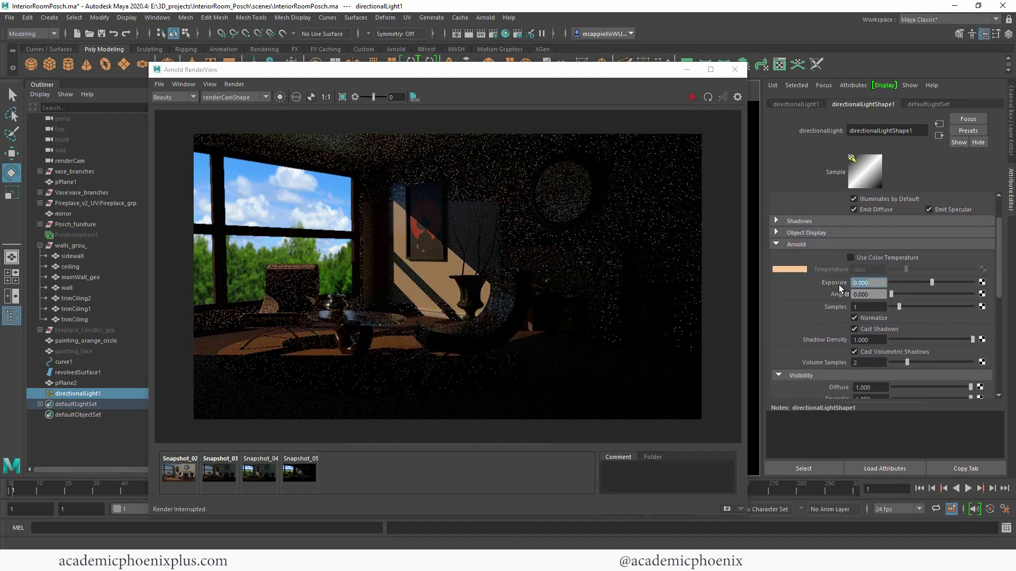
scroll(875, 284, "up", 2)
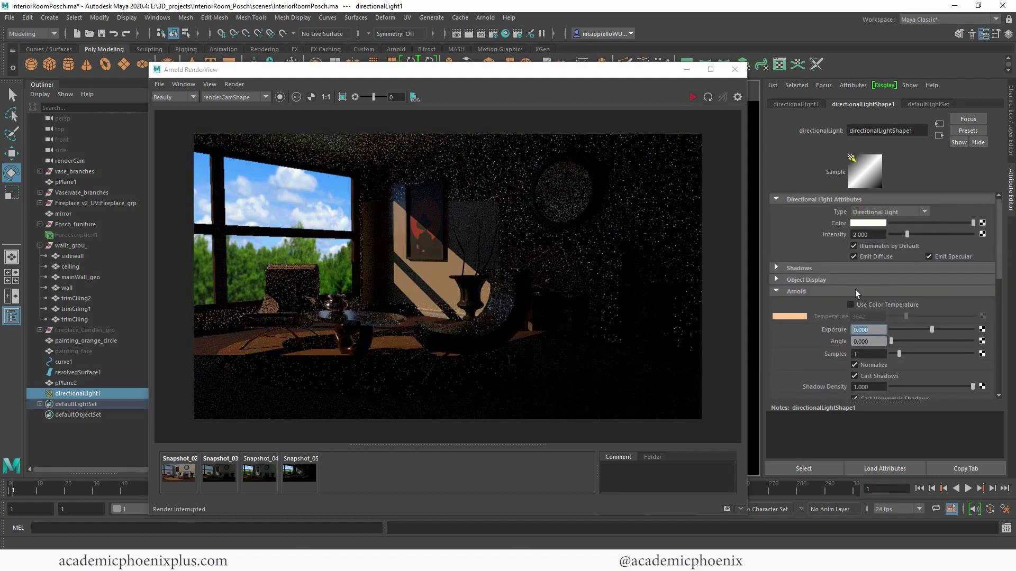
left_click(873, 234)
left_click(852, 327)
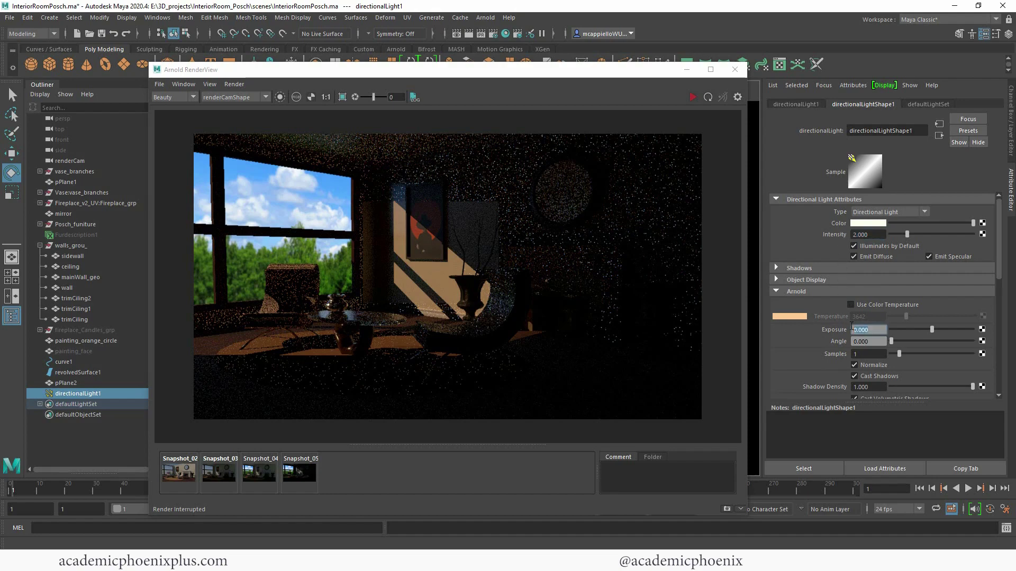
Step: Switch to the Arnold for Maya user guide in the browser and find the Exposure section of the Lights page
key("alt+Tab")
double_click(651, 16)
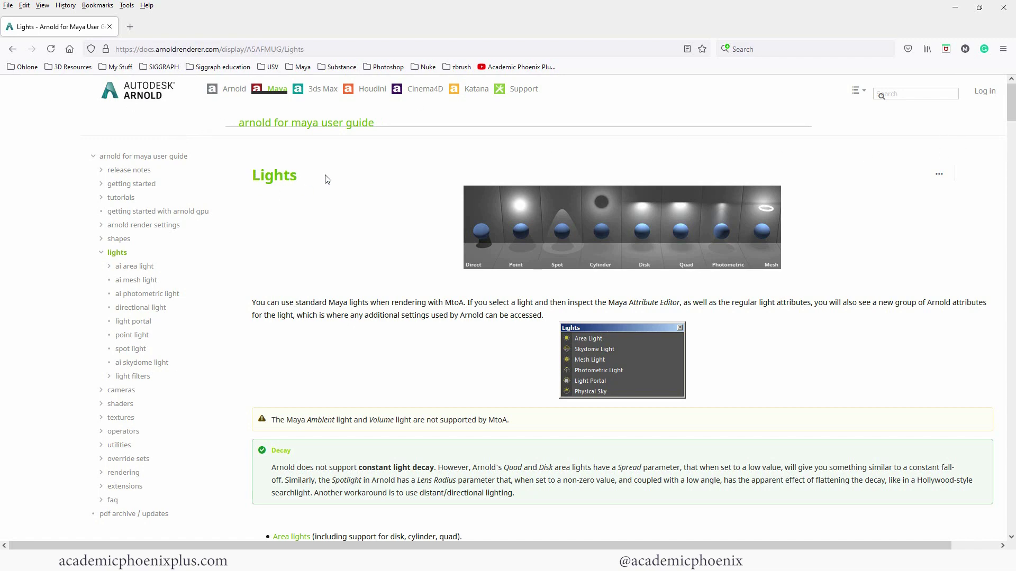
left_click_drag(1009, 104, 1001, 174)
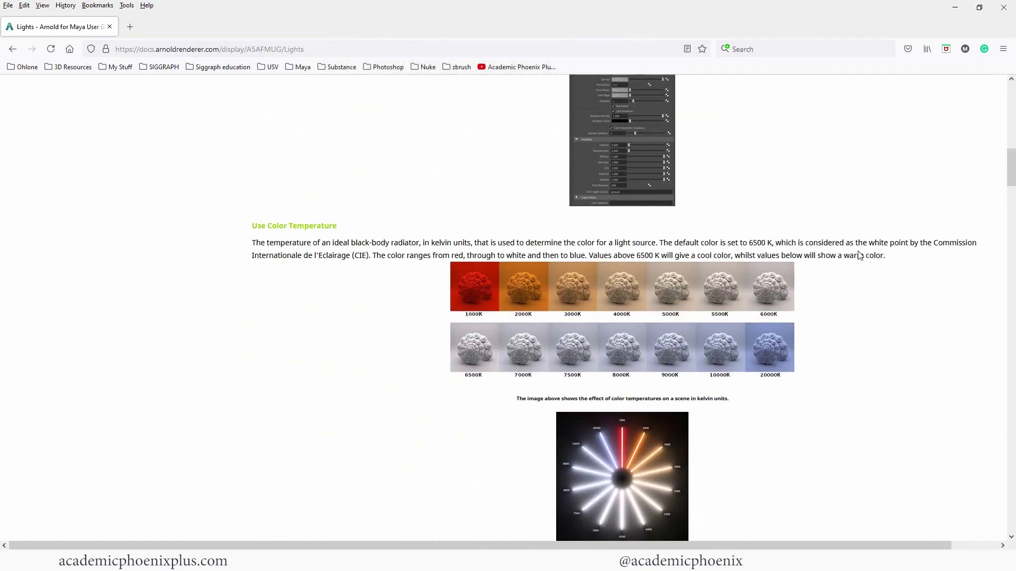
left_click_drag(1014, 178, 1012, 231)
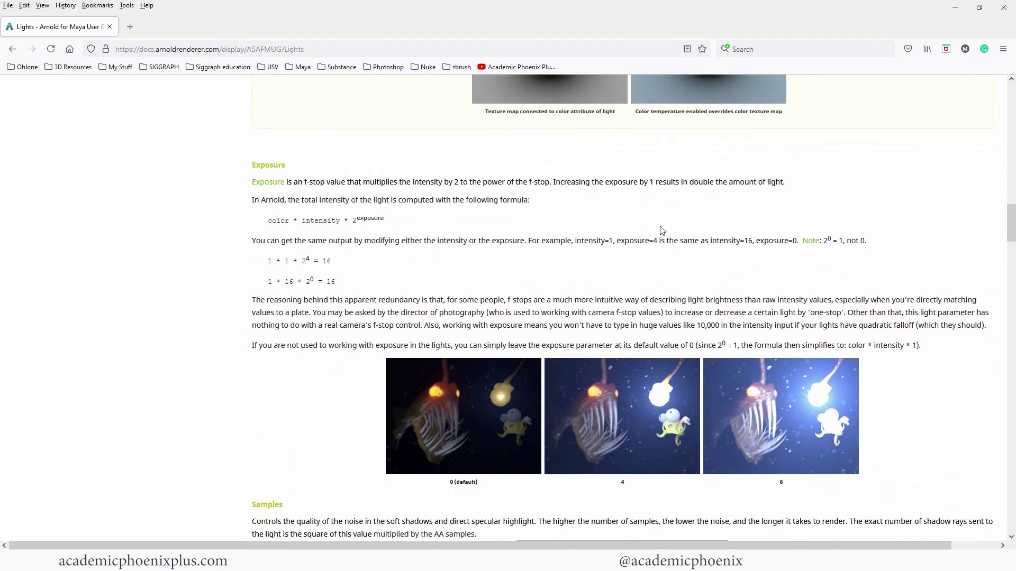
Step: Study the light intensity formula and the worked example with intensity 1 and exposure 4
double_click(273, 221)
double_click(317, 222)
left_click_drag(353, 221, 383, 220)
left_click(370, 238)
double_click(585, 240)
left_click_drag(617, 241, 654, 242)
left_click_drag(269, 265, 331, 261)
left_click(335, 268)
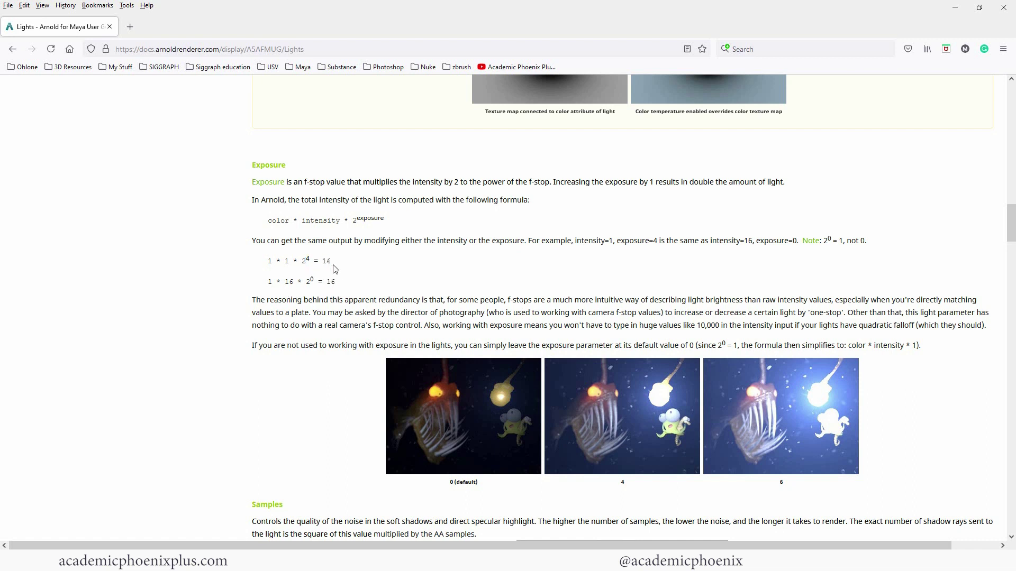
Step: Study the example with intensity 16 and exposure 0, and compare it with the first example
double_click(275, 282)
double_click(289, 282)
double_click(308, 282)
double_click(330, 282)
left_click_drag(298, 260, 334, 265)
left_click(334, 267)
Step: Look over the Samples and Use Color Temperature sections of the Lights page
left_click_drag(1010, 223, 1011, 238)
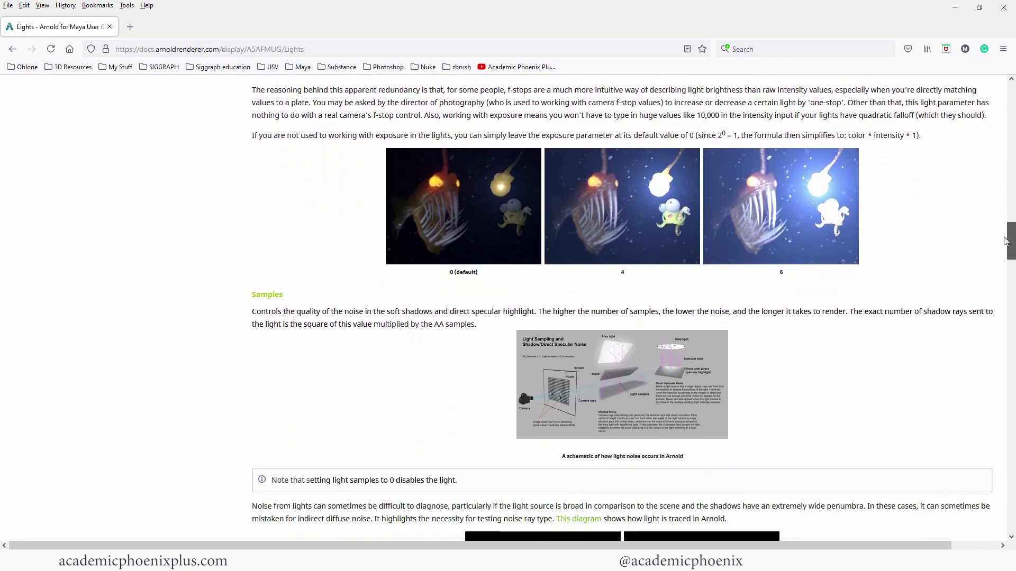
scroll(979, 121, "up", 5)
scroll(1006, 127, "up", 7)
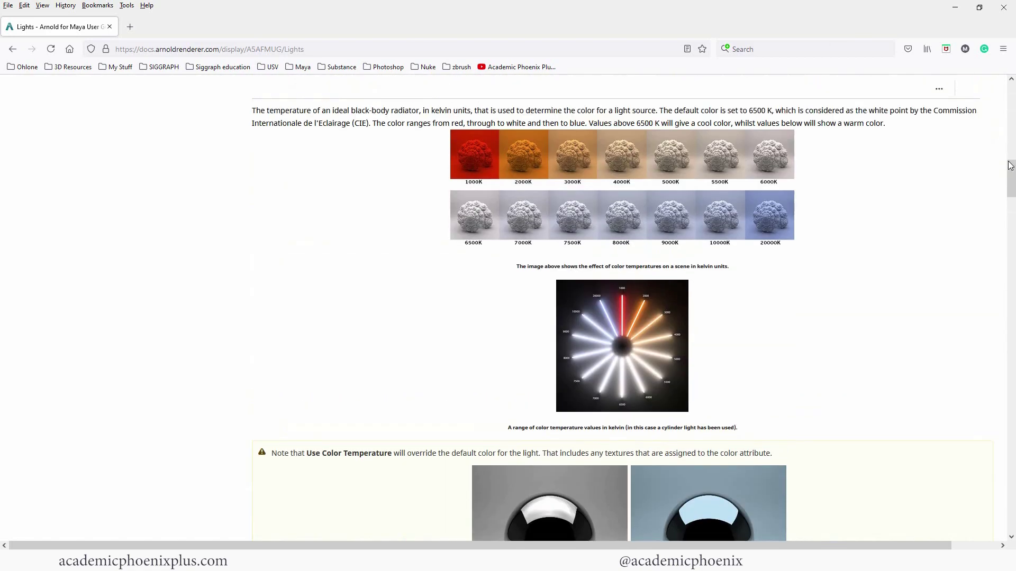
left_click_drag(1011, 168, 1011, 104)
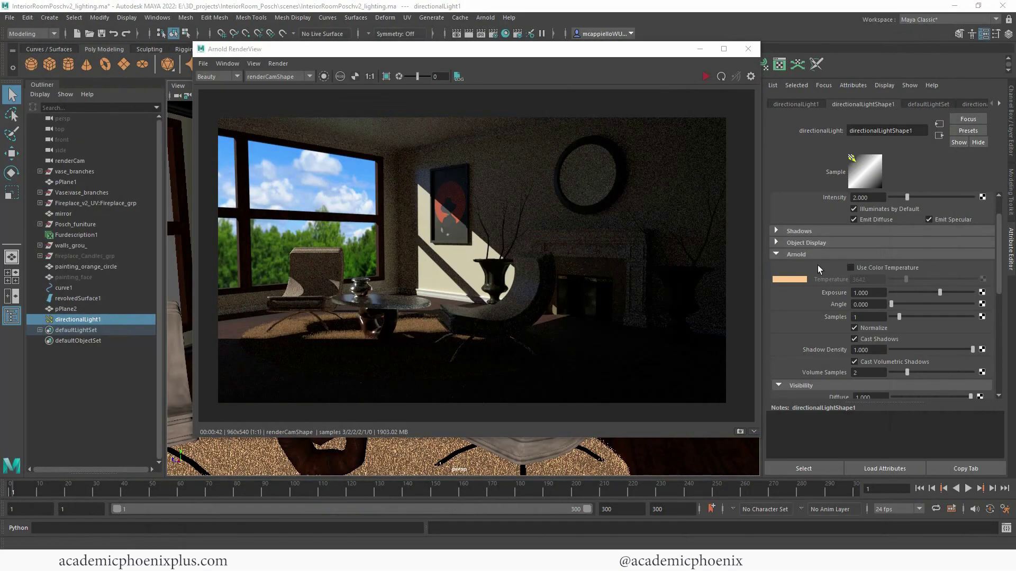
Step: Inspect the shadow edges on the painting wall in the Maya render, and set the directional light's Arnold angle to 2
left_click(874, 294)
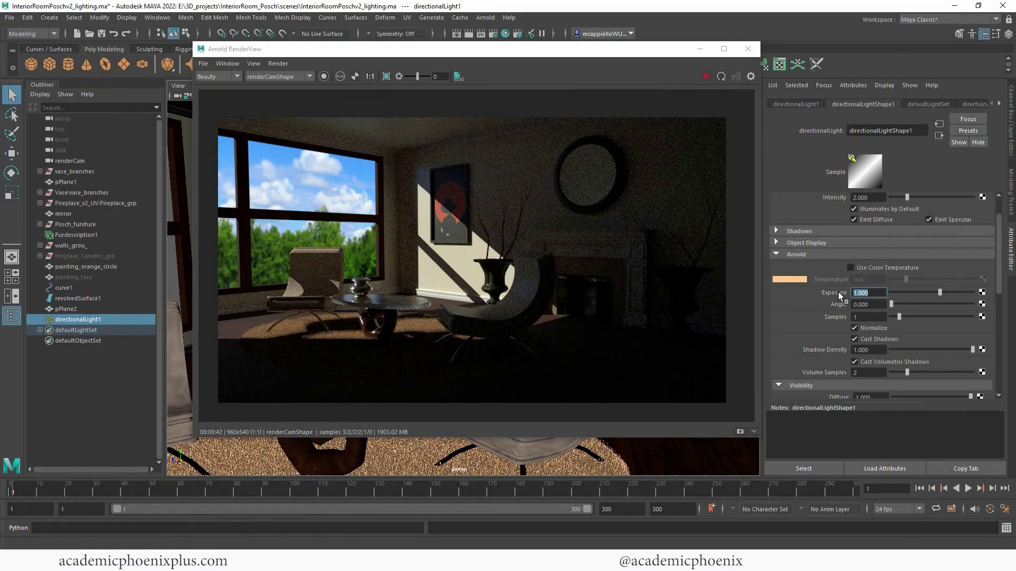
key("Tab")
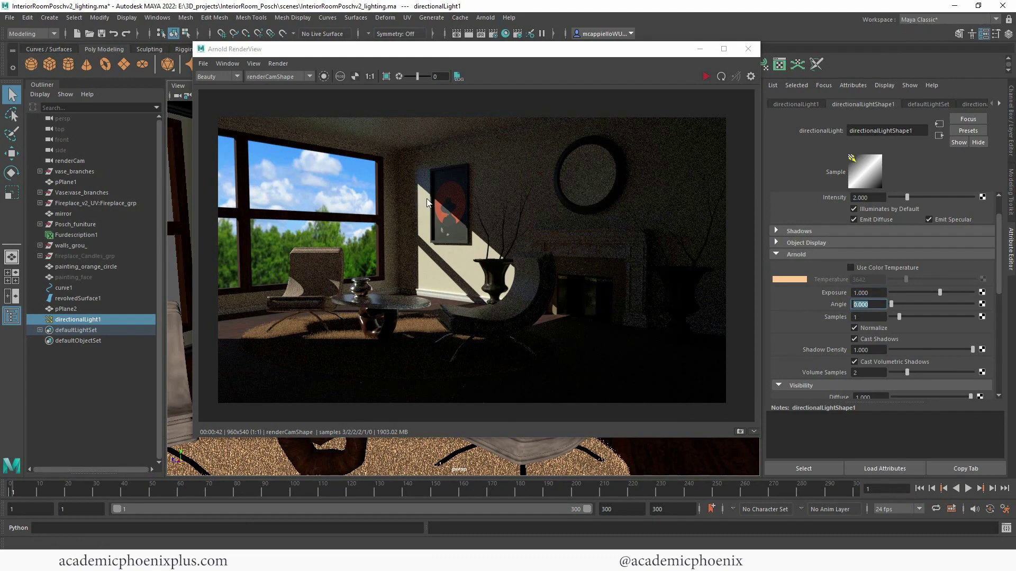
scroll(453, 238, "up", 5)
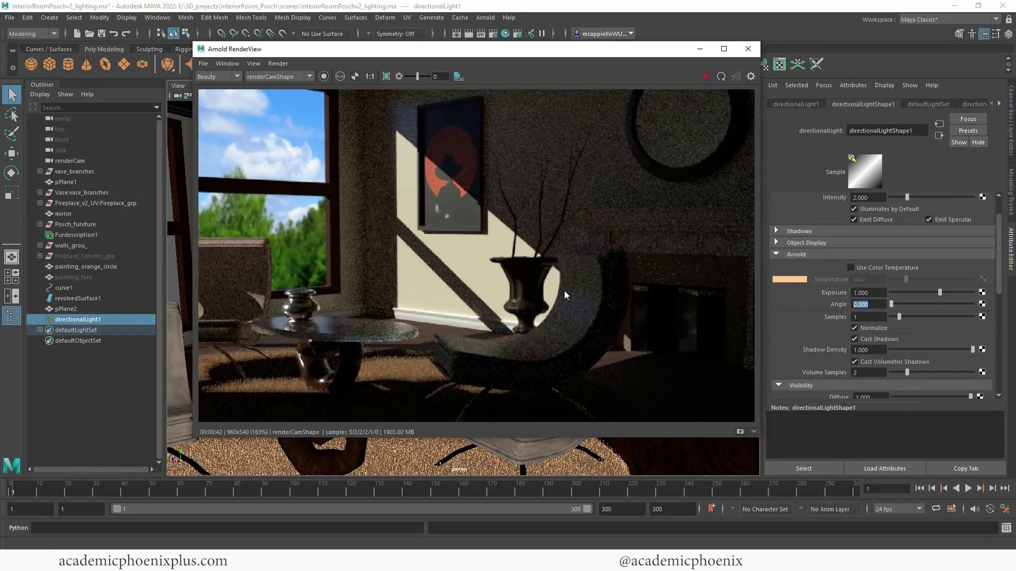
middle_click_drag(538, 256, 472, 221)
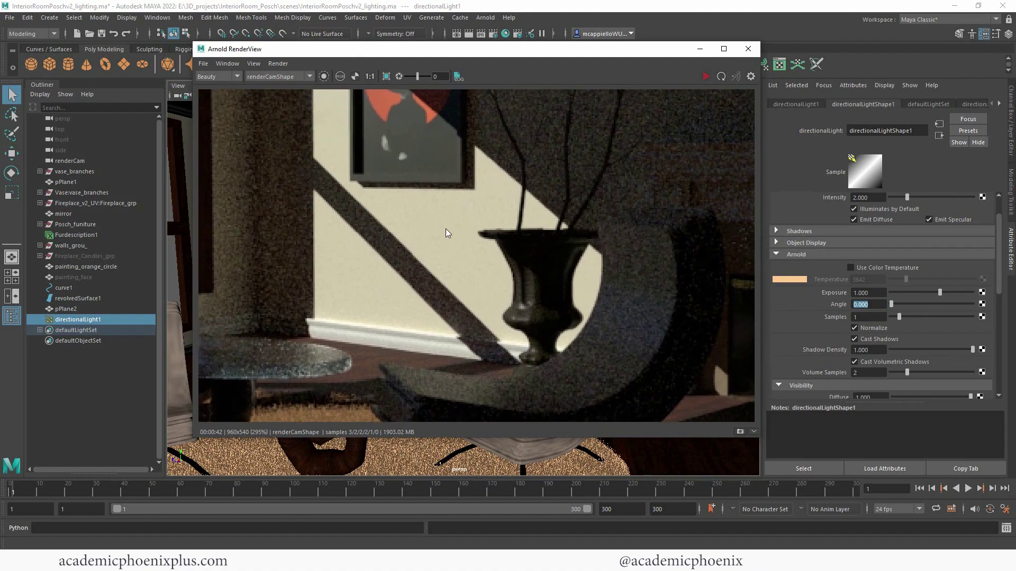
scroll(407, 220, "up", 2)
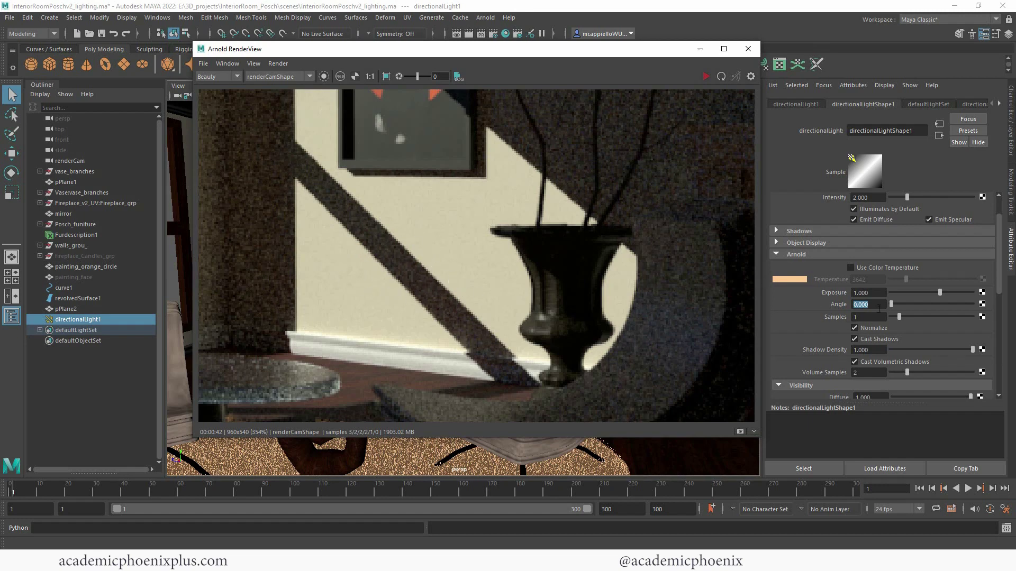
left_click(854, 305)
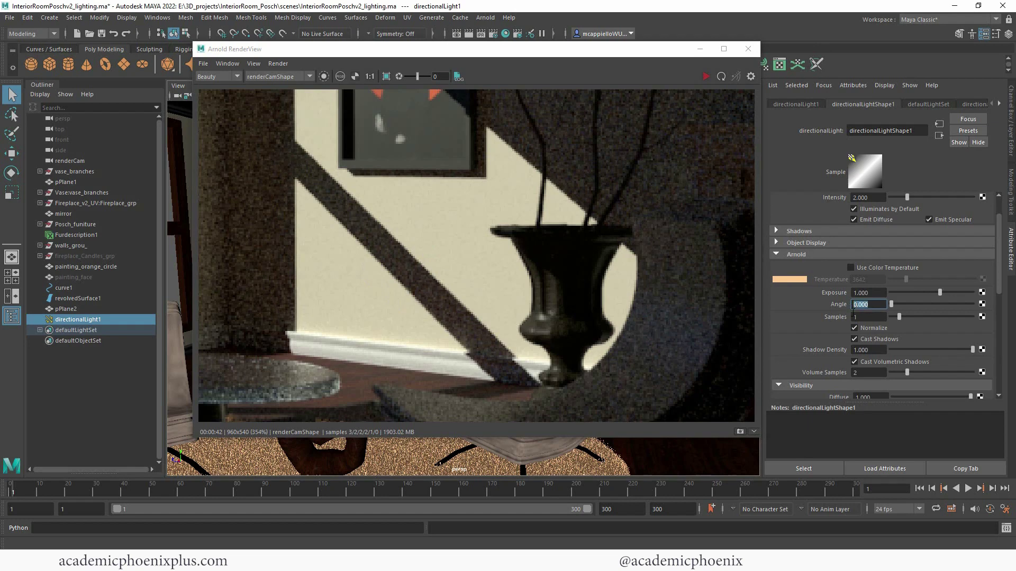
type("2")
key("Return")
Step: Define a crop region around the diagonal shadow below the painting and render it in Arnold RenderView
left_click(387, 76)
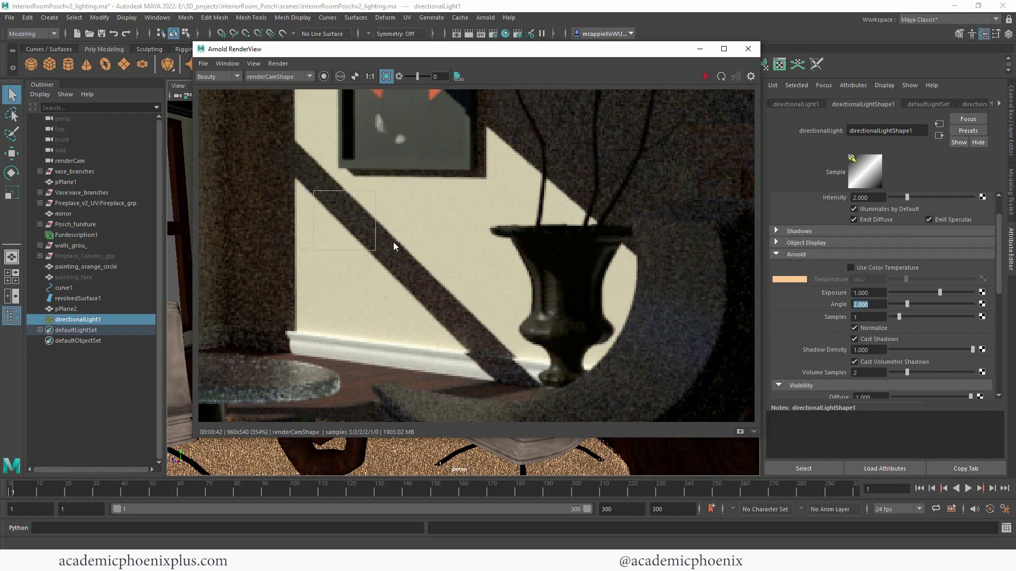
left_click_drag(393, 245, 512, 348)
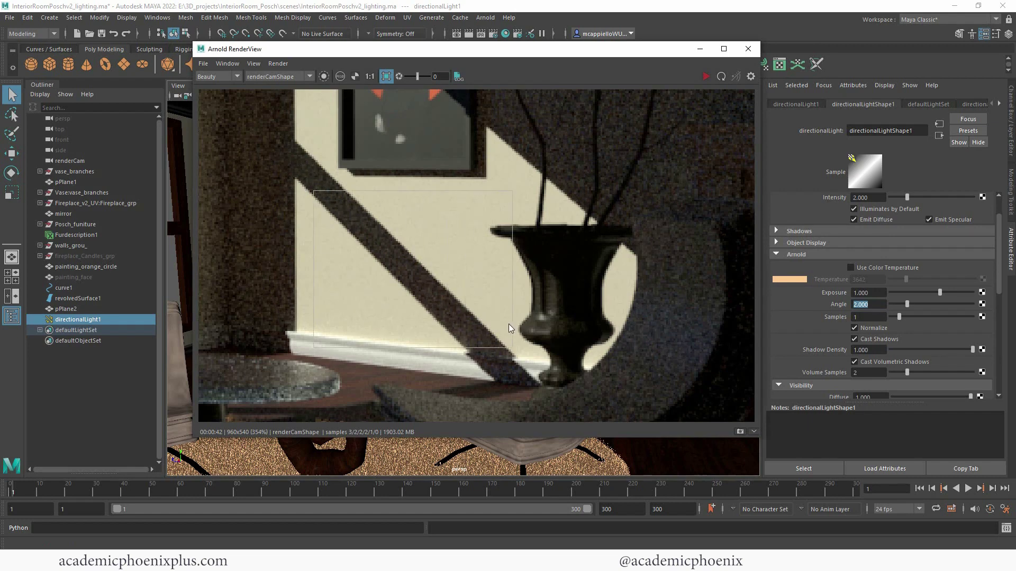
left_click(707, 76)
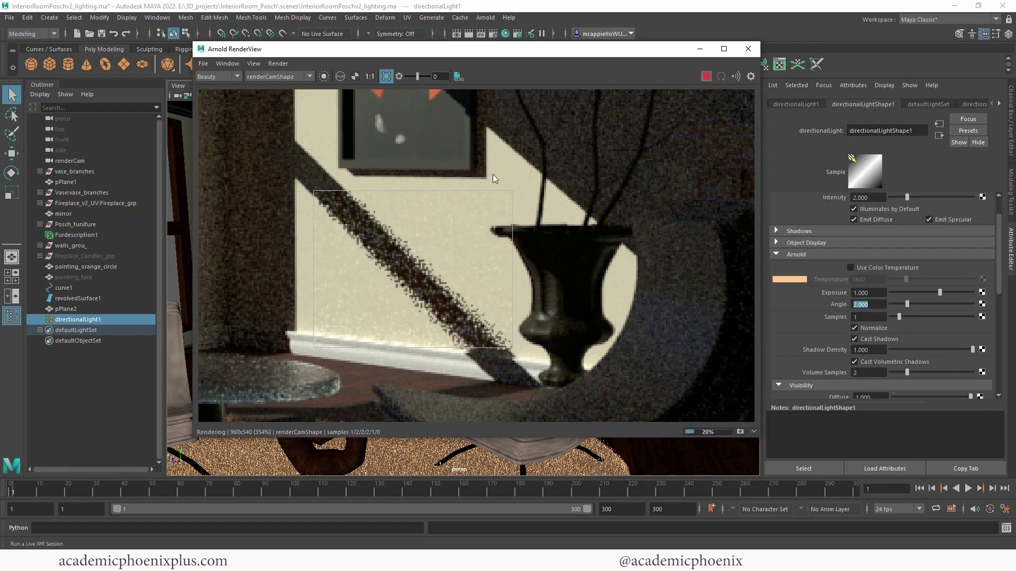
Step: Stop the cropped render, turn off the crop region, and show the full image at its real size in Arnold RenderView
left_click(707, 78)
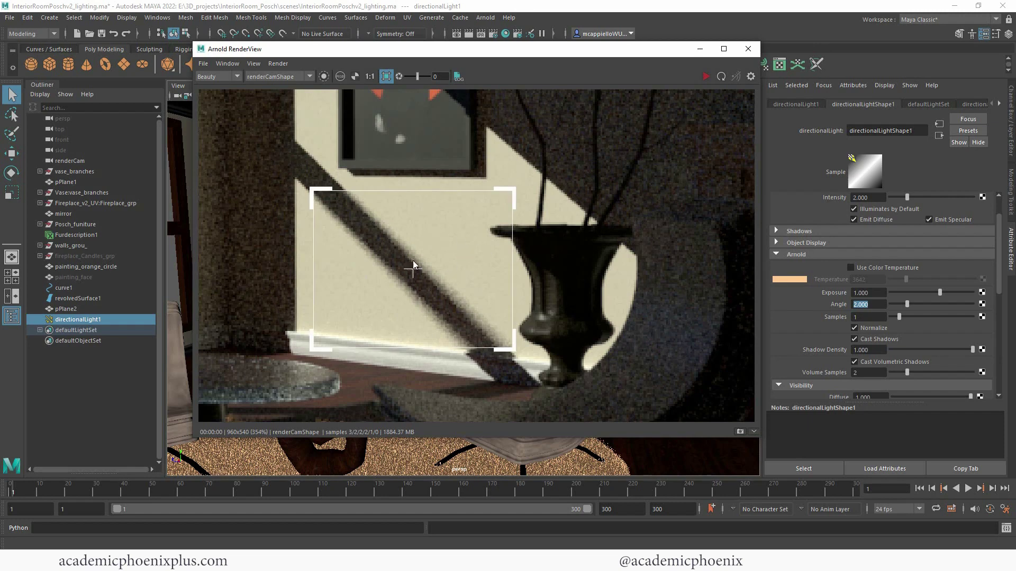
left_click_drag(874, 305, 848, 304)
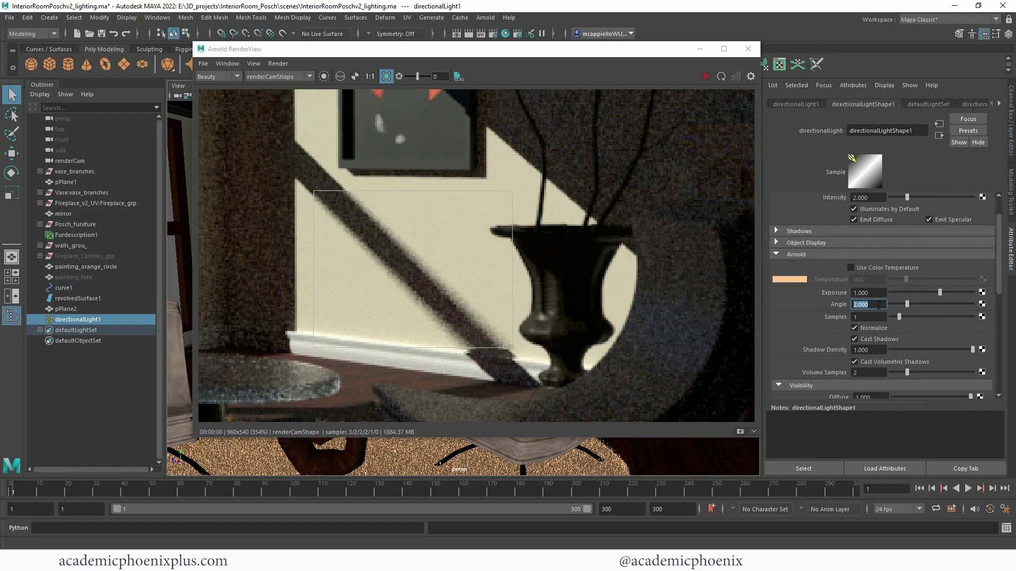
left_click(387, 77)
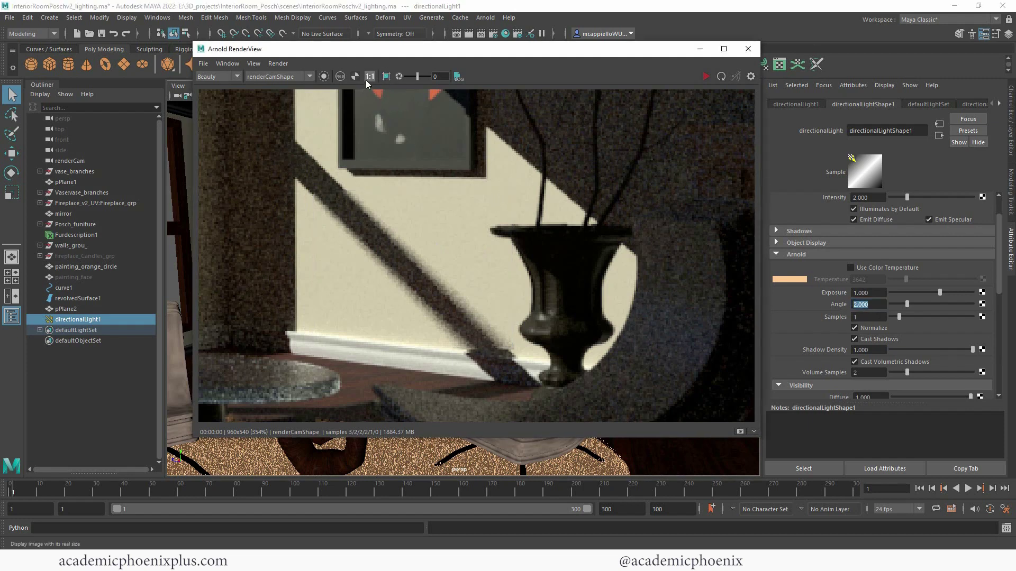
left_click(370, 77)
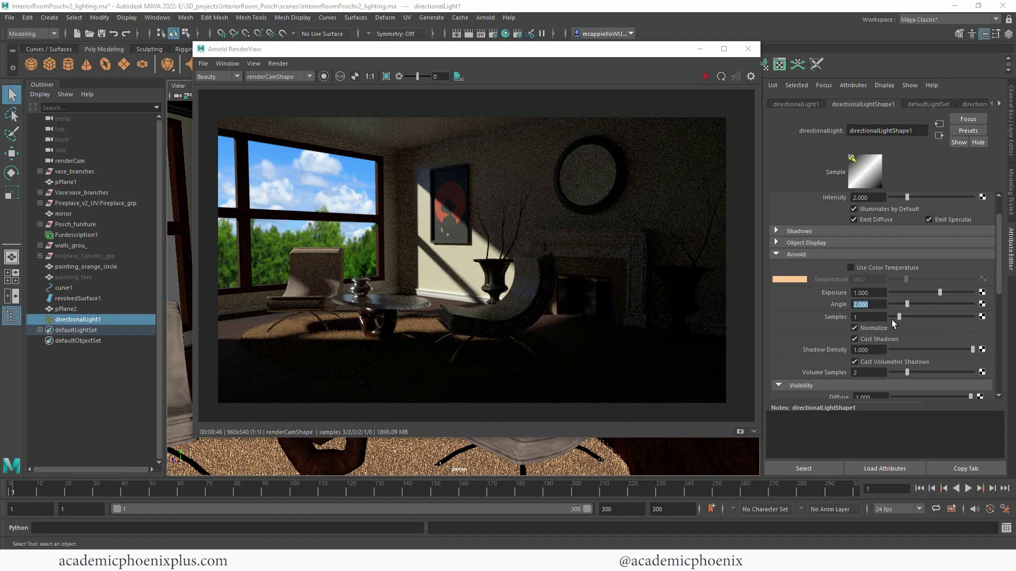
Step: Set the directional light's Arnold samples to 3
key("Tab")
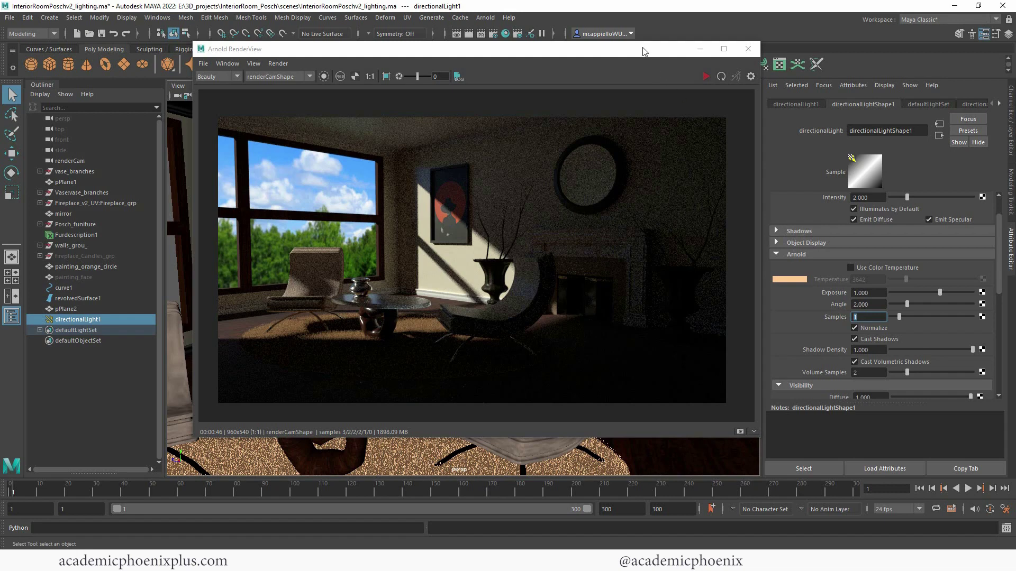
left_click_drag(644, 52, 622, 56)
left_click(864, 317)
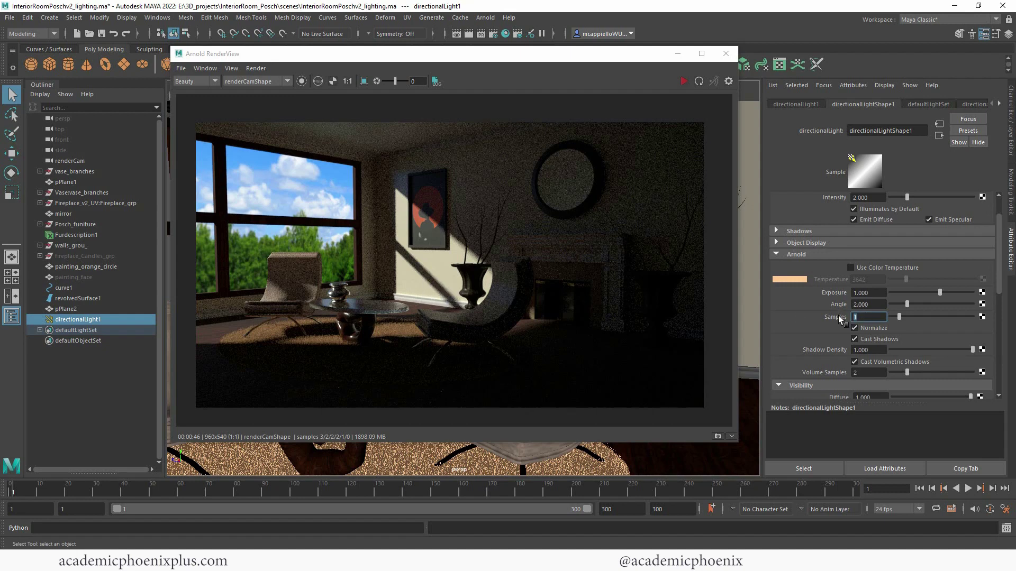
type("3")
key("Return")
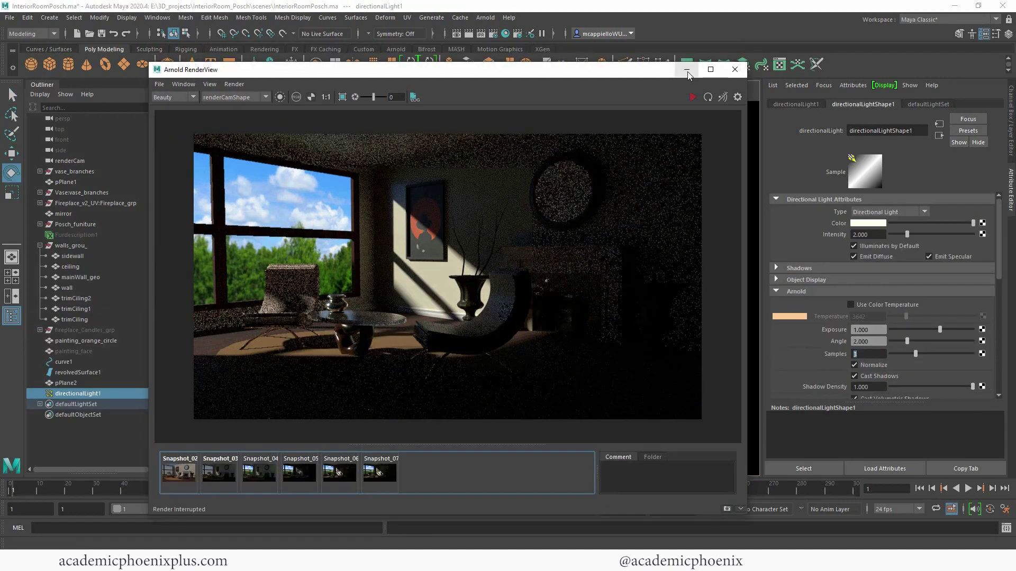
Step: Minimize the Arnold RenderView and create an Arnold area light in the room
left_click(682, 69)
left_click(381, 96)
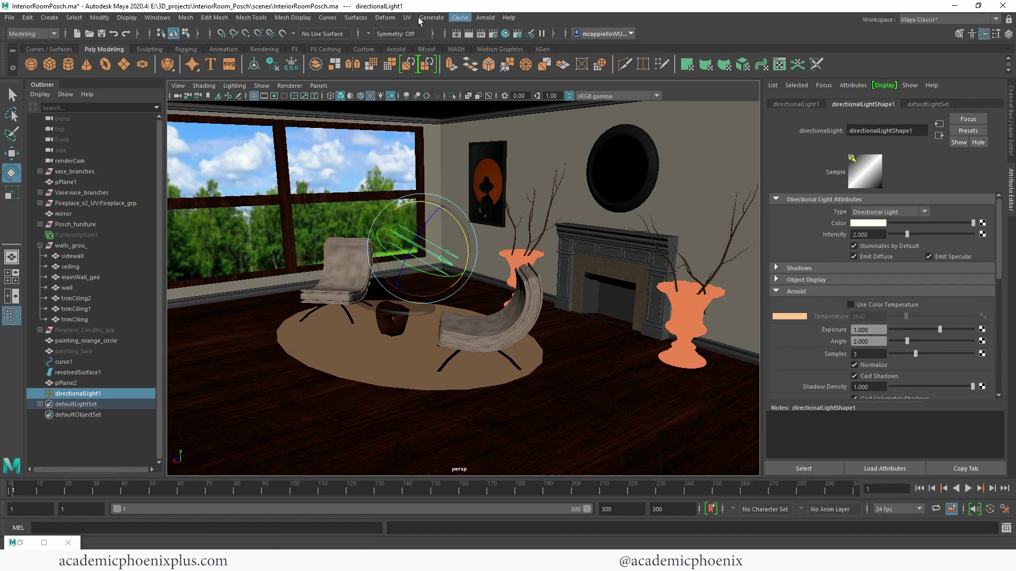
left_click(484, 18)
mouse_move(513, 71)
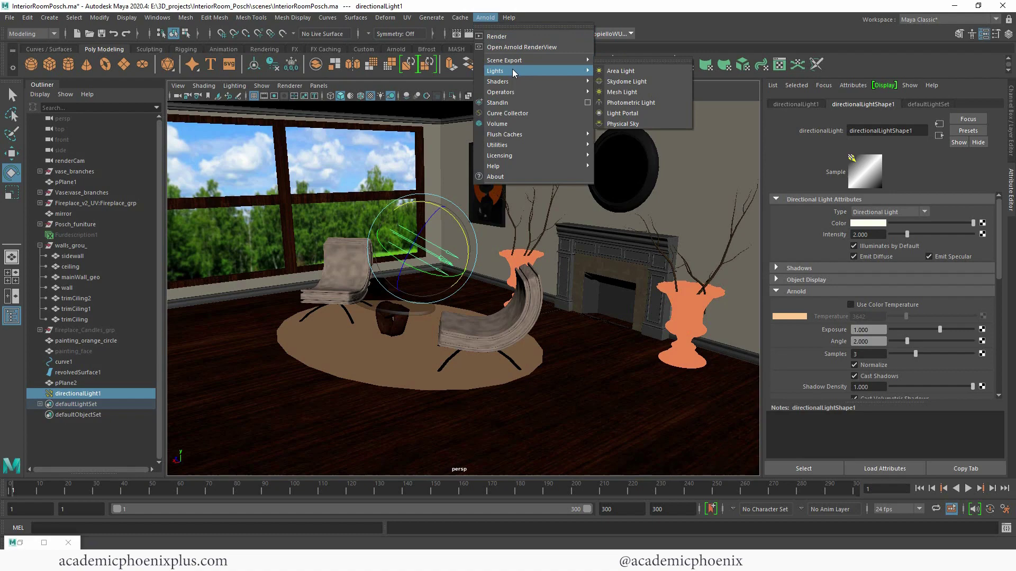
left_click(629, 72)
middle_click_drag(440, 232, 408, 219, "alt")
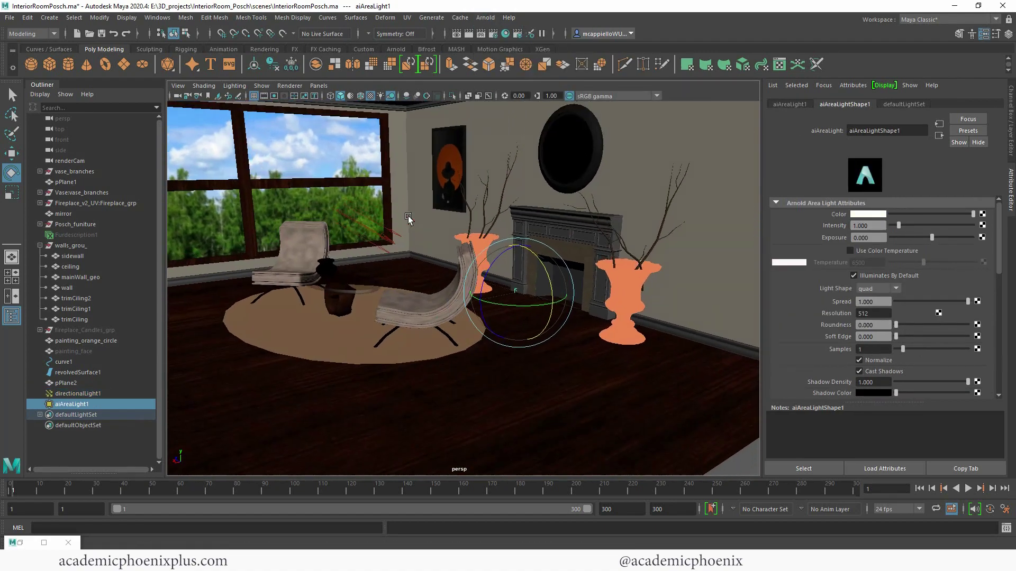
Step: Scale up the area light uniformly, raise it above the floor, and move it towards the window side of the room
key("r")
left_click_drag(523, 294, 566, 298)
key("w")
scroll(550, 262, "up", 2)
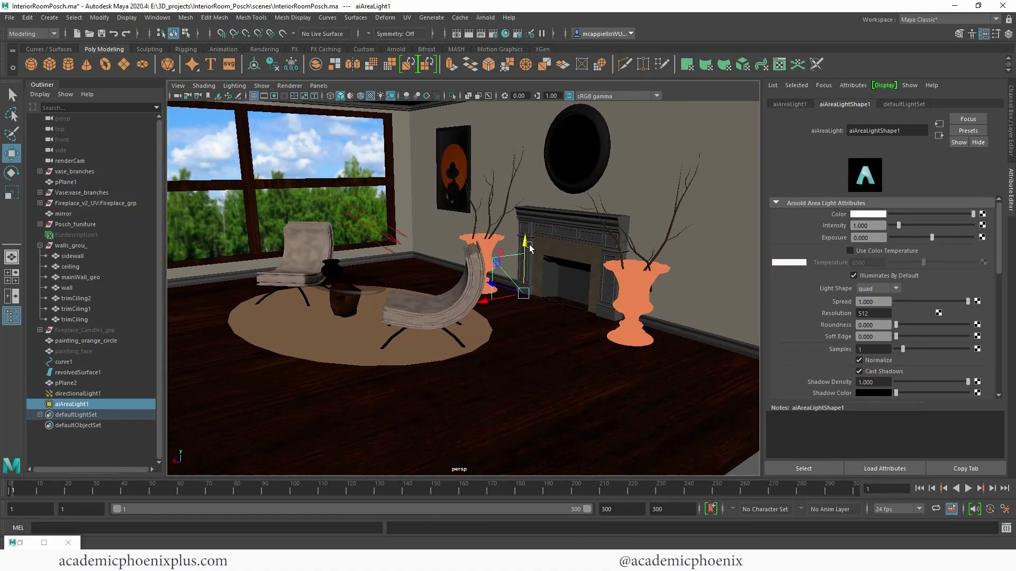
left_click_drag(525, 241, 528, 182)
left_click_drag(480, 240, 332, 254)
Step: Move the area light out through the window wall and raise it in front of the window opening
left_click_drag(338, 260, 392, 290, "alt")
right_click_drag(392, 290, 555, 272, "alt")
left_click_drag(556, 272, 556, 266, "alt")
middle_click_drag(556, 267, 531, 246, "alt")
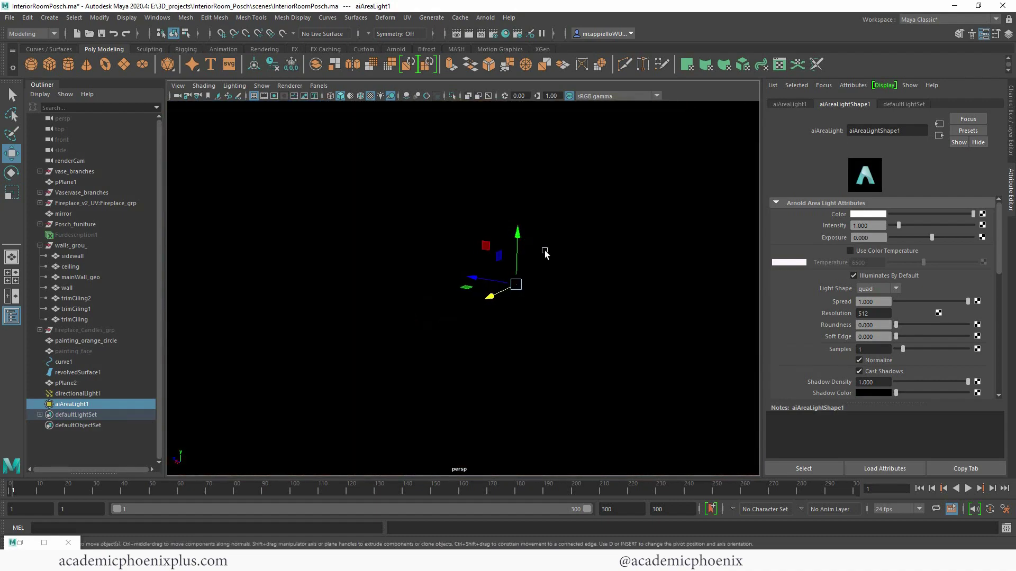
mouse_move(543, 251)
left_mouse_down("alt")
mouse_move(525, 252)
mouse_move(534, 254)
left_mouse_up("alt")
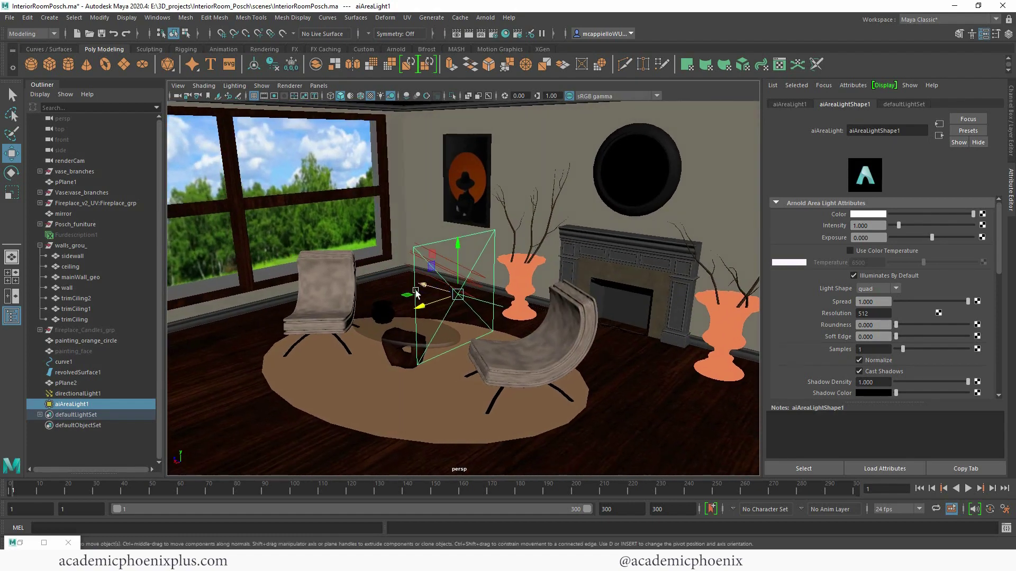
left_click_drag(426, 288, 457, 321)
scroll(259, 233, "down", 3)
key("r")
key("w")
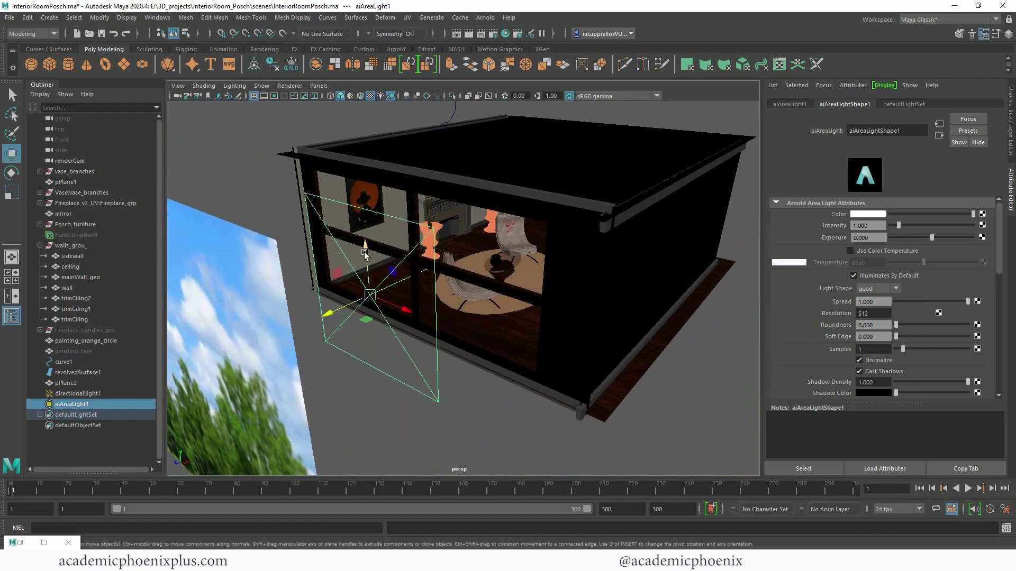
left_click_drag(366, 251, 378, 216)
Step: Widen the area light to span the full window and check its fit against the opening
left_click_drag(377, 216, 465, 265, "alt")
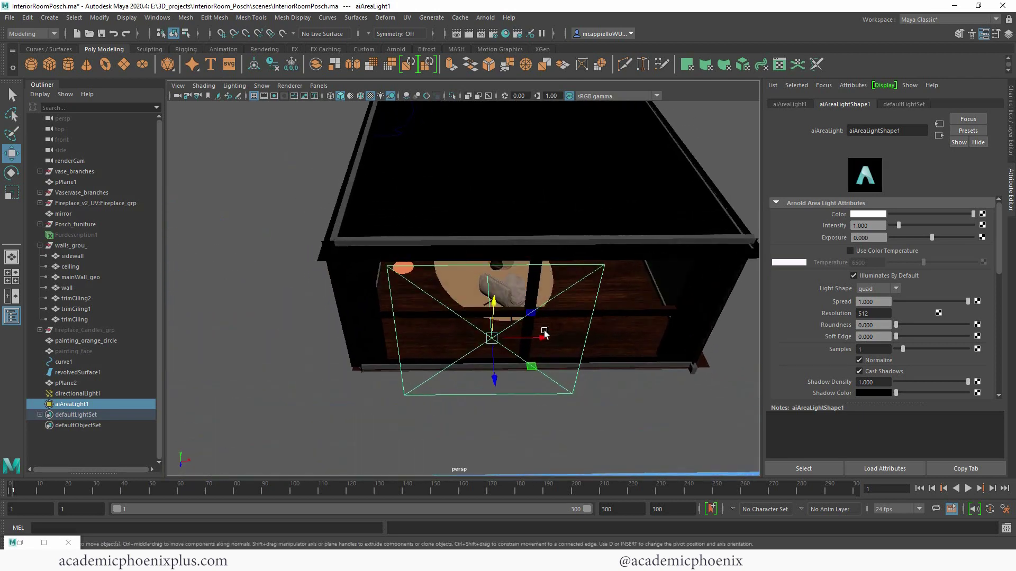
key("r")
left_click_drag(541, 338, 588, 338)
key("w")
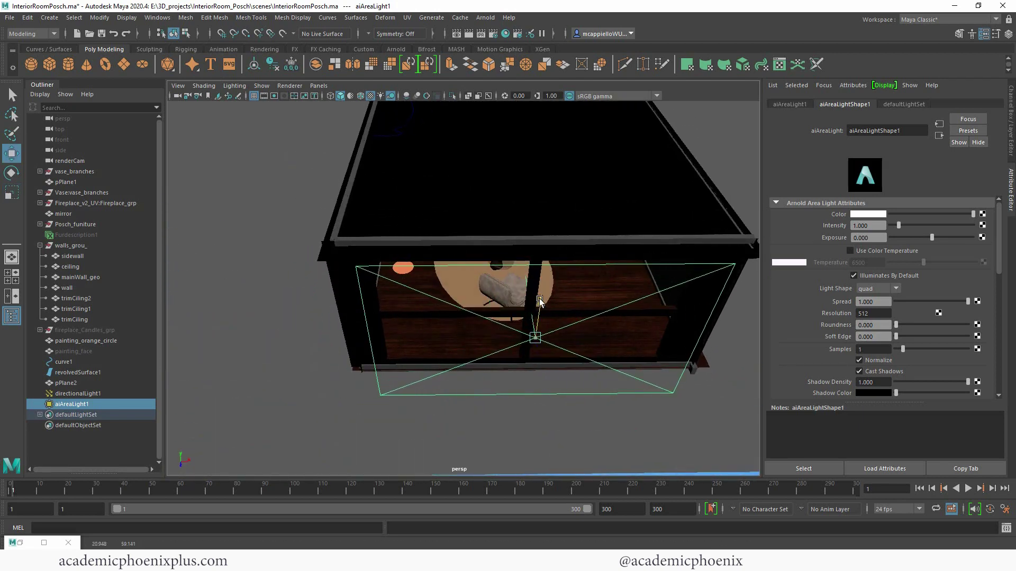
left_click_drag(521, 280, 483, 245, "alt")
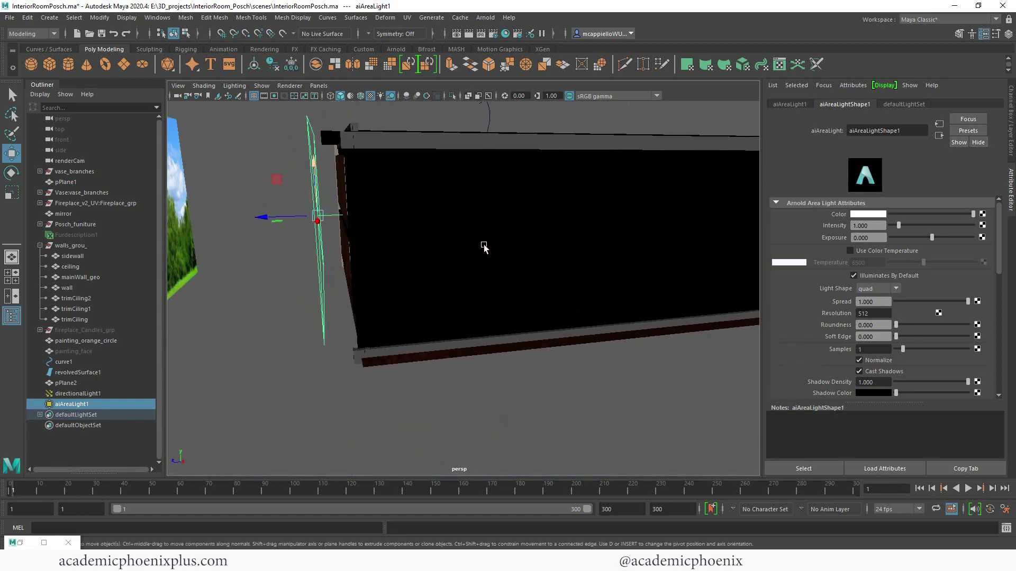
key("r")
left_click_drag(369, 177, 427, 184, "alt")
key("w")
Step: Turn off Casts Shadows and Self Shadows in the Arnold visibility settings of the sky backdrop plane pPlane2
left_click(438, 178)
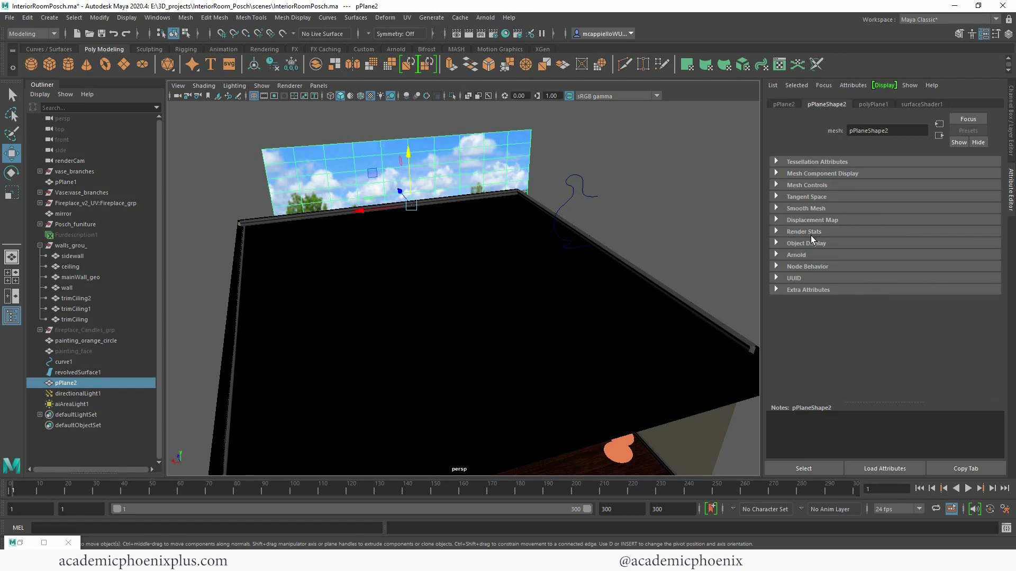
left_click(798, 255)
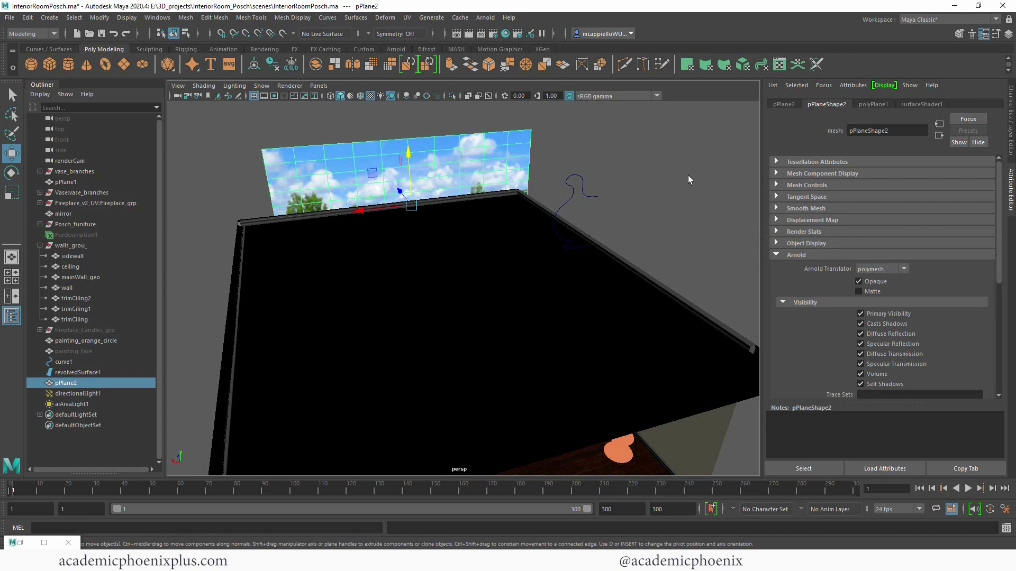
left_click(900, 325)
left_click(890, 385)
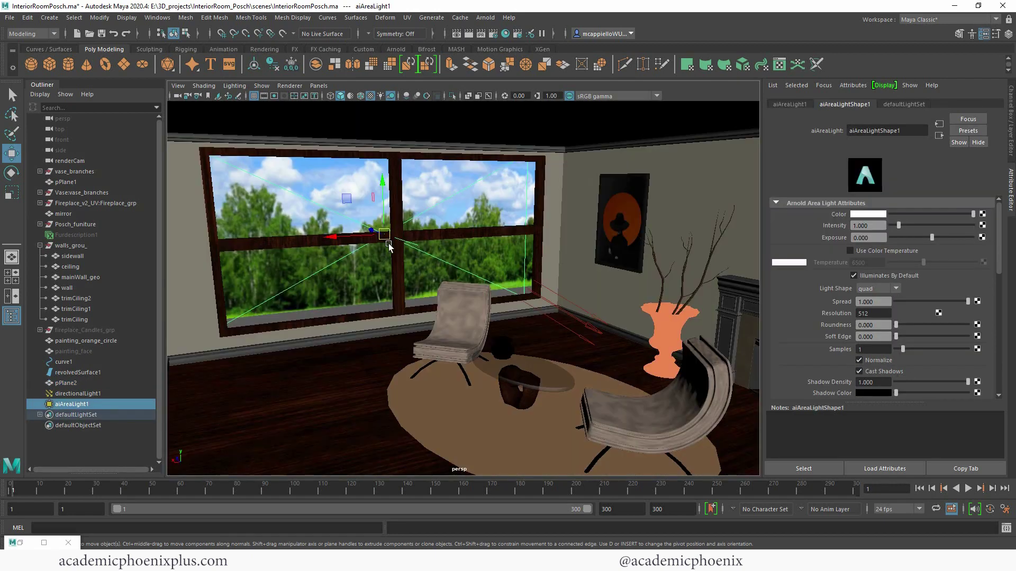
Step: Check the area light's fit inside the window frame and turn off its Normalize option
left_click_drag(385, 233, 429, 244, "alt")
key("r")
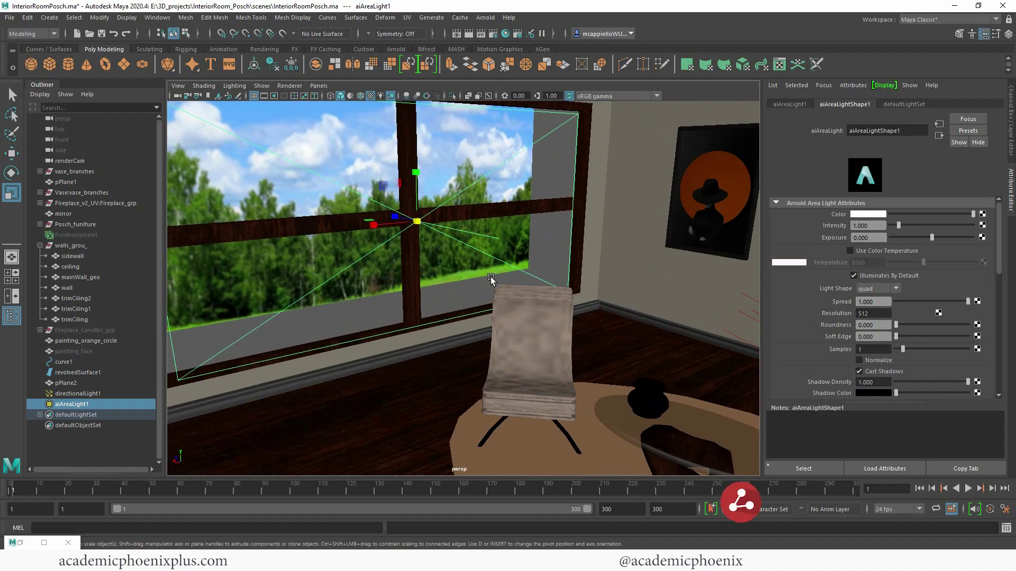
left_click_drag(491, 278, 500, 275, "alt")
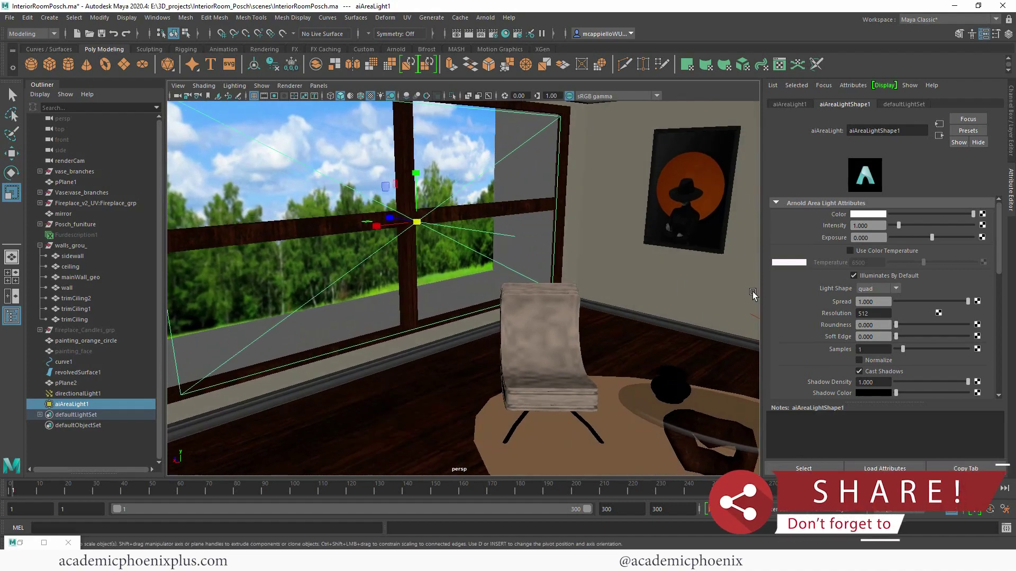
Step: Compare the area-light render with Snapshot_07 in Arnold RenderView and store the current render as a new snapshot
left_click(20, 543)
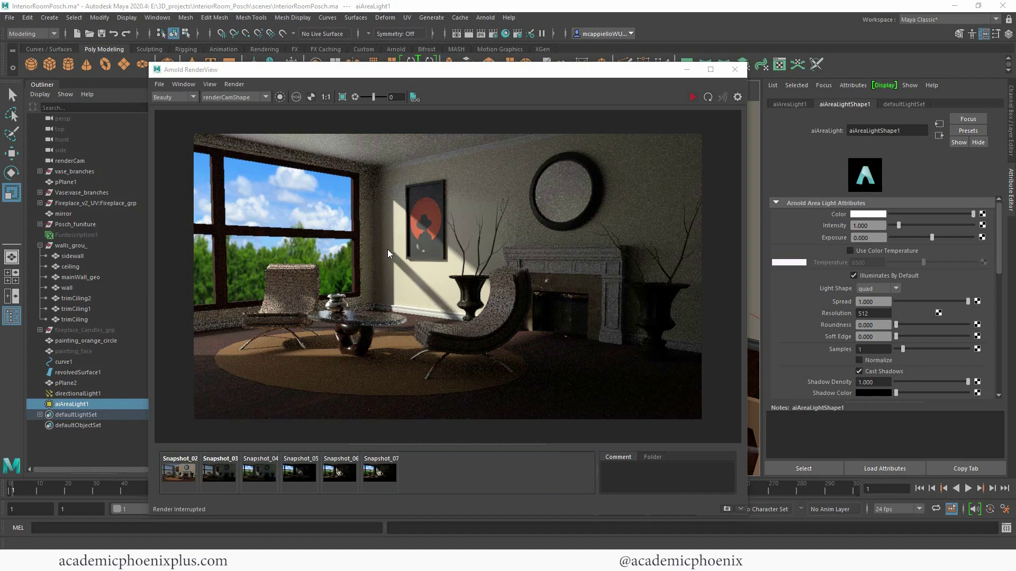
left_click(384, 477)
left_click(384, 478)
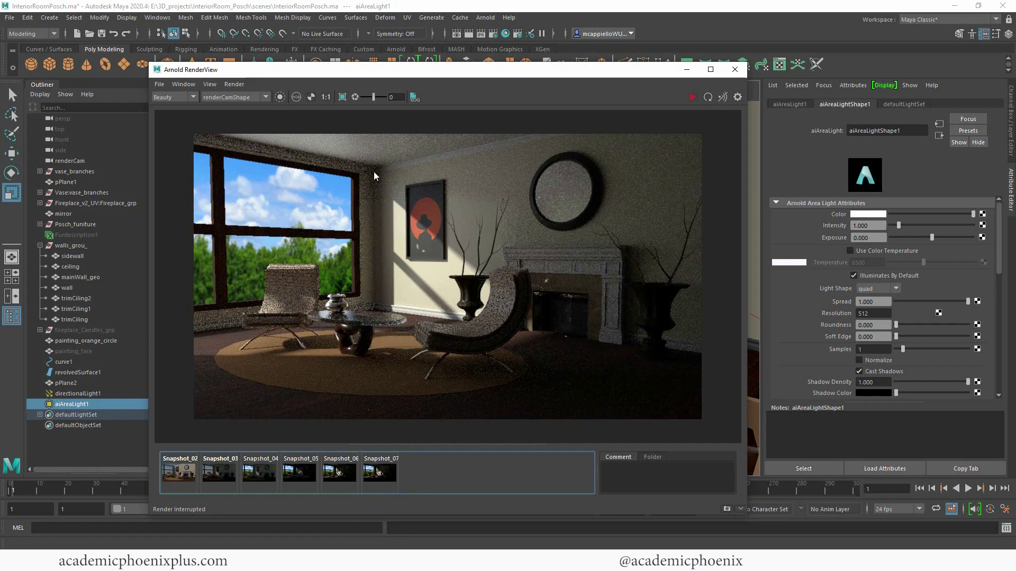
left_click(726, 509)
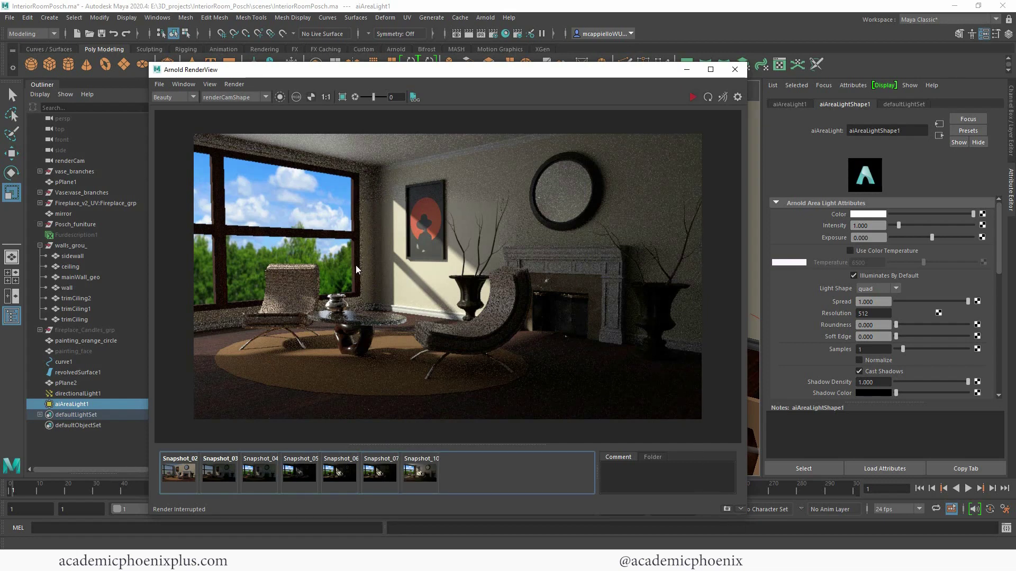
Step: Turn on Use Color Temperature for the area light, set the temperature to 10739, and view the render
left_click(686, 70)
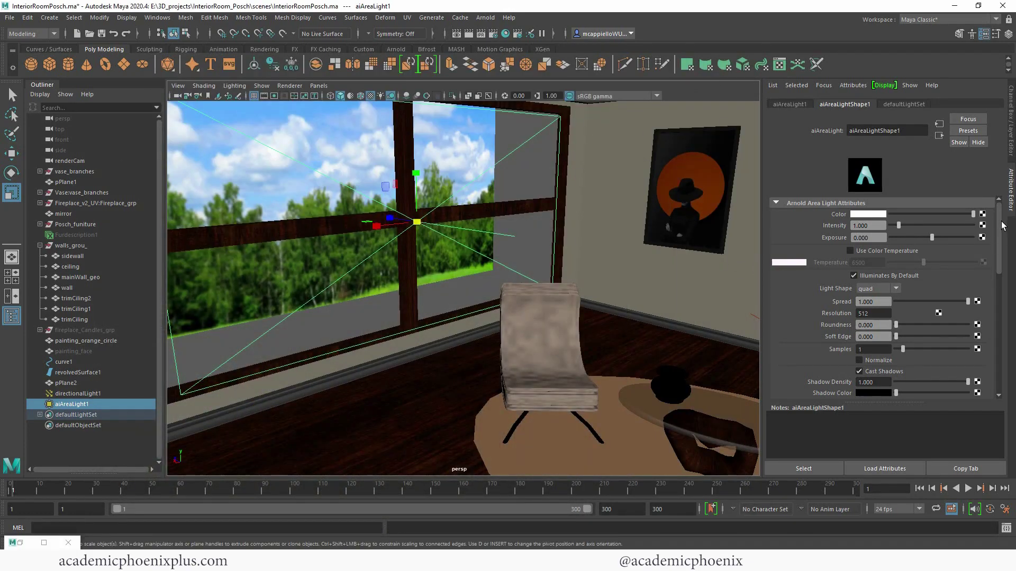
mouse_move(1000, 218)
left_mouse_down()
mouse_move(999, 235)
mouse_move(999, 209)
left_mouse_up()
left_click(883, 252)
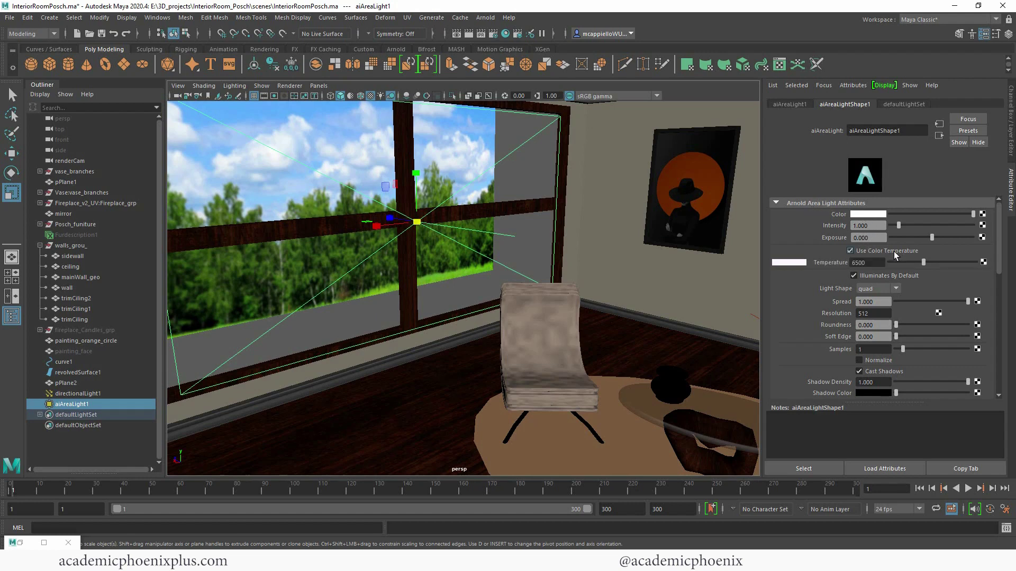
left_click_drag(931, 262, 949, 262)
left_click(20, 543)
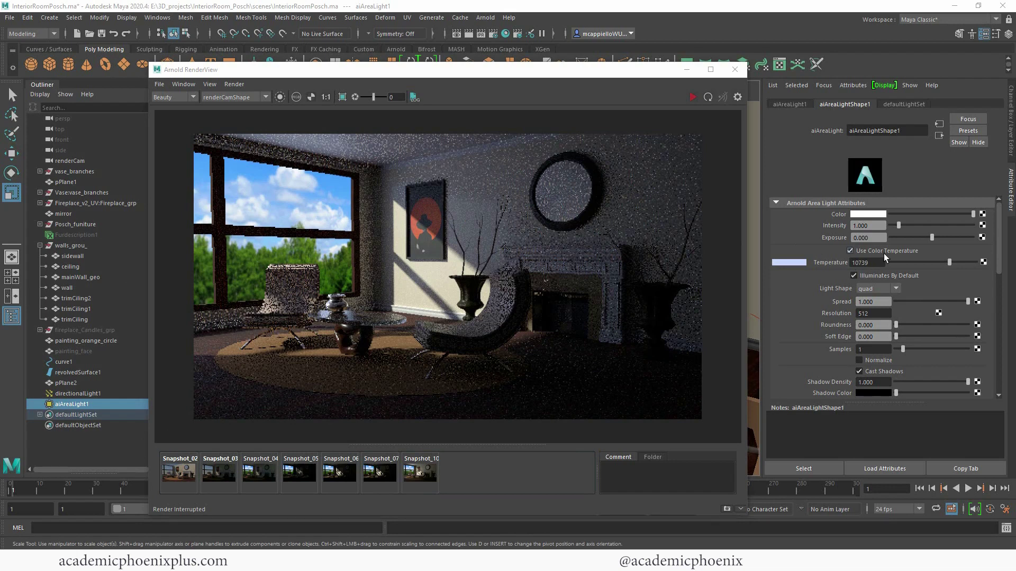
Step: Set the area light's color to pale blue with hue 200.56, saturation 0.192 and value 1, and turn off Use Color Temperature
left_click(871, 214)
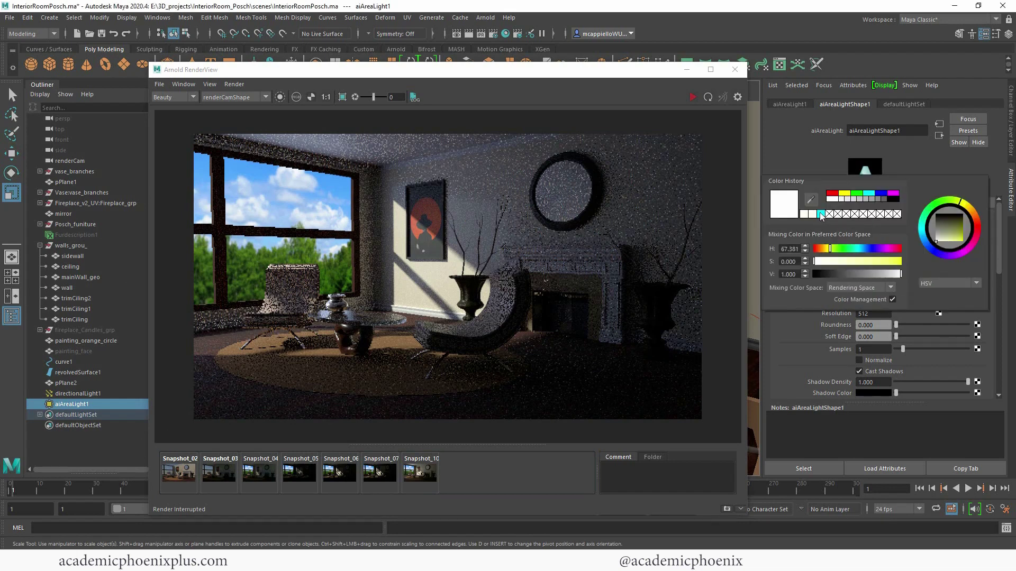
left_click(869, 194)
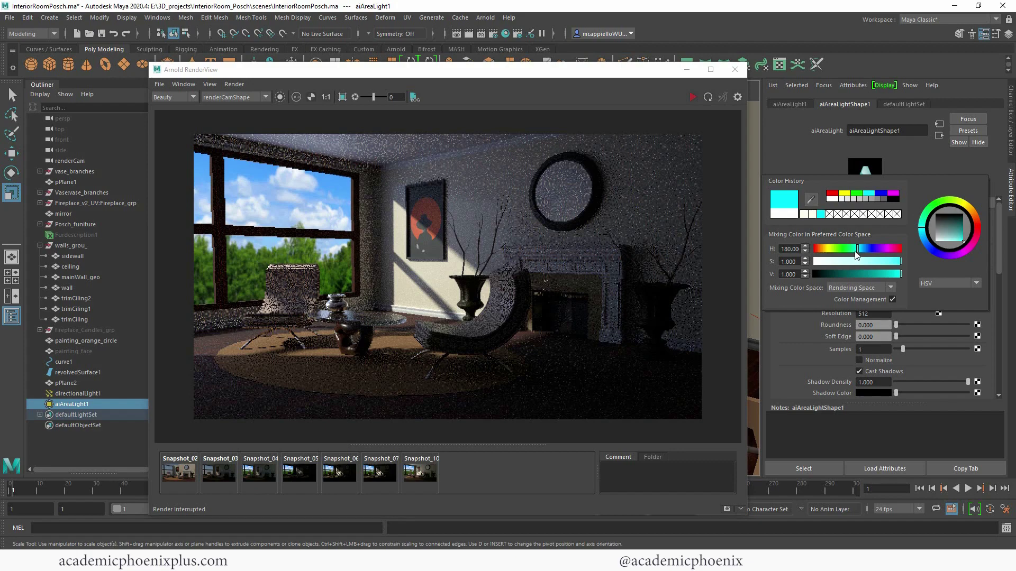
left_click(823, 262)
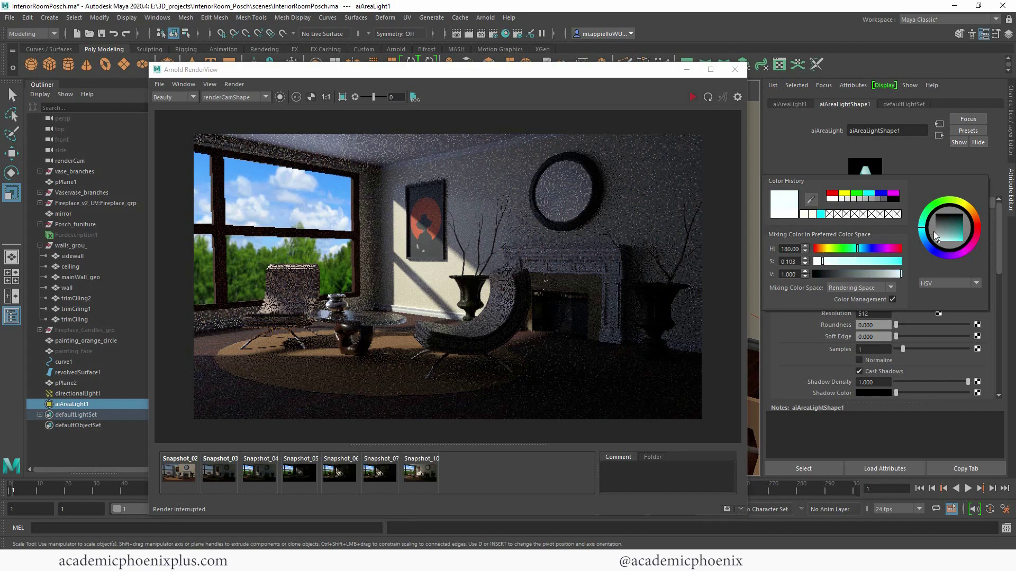
left_click_drag(935, 236, 941, 242)
left_click(833, 263)
left_click_drag(835, 261, 831, 262)
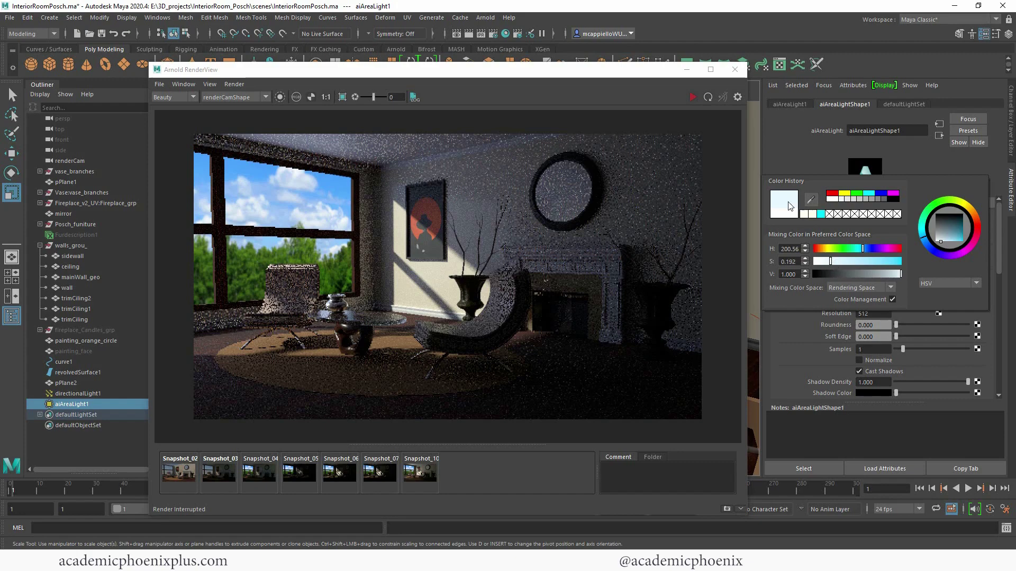
Step: Compare the pale blue area-light render with Snapshot_10 by switching repeatedly between the two
left_click(424, 474)
left_click(422, 475)
left_click(421, 475)
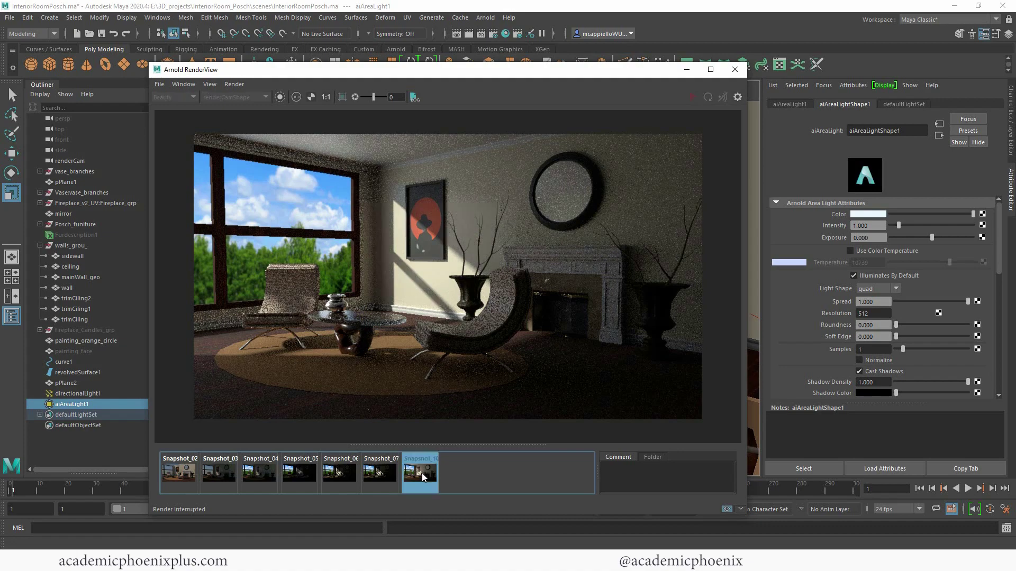
left_click(421, 475)
left_click(421, 474)
left_click(422, 473)
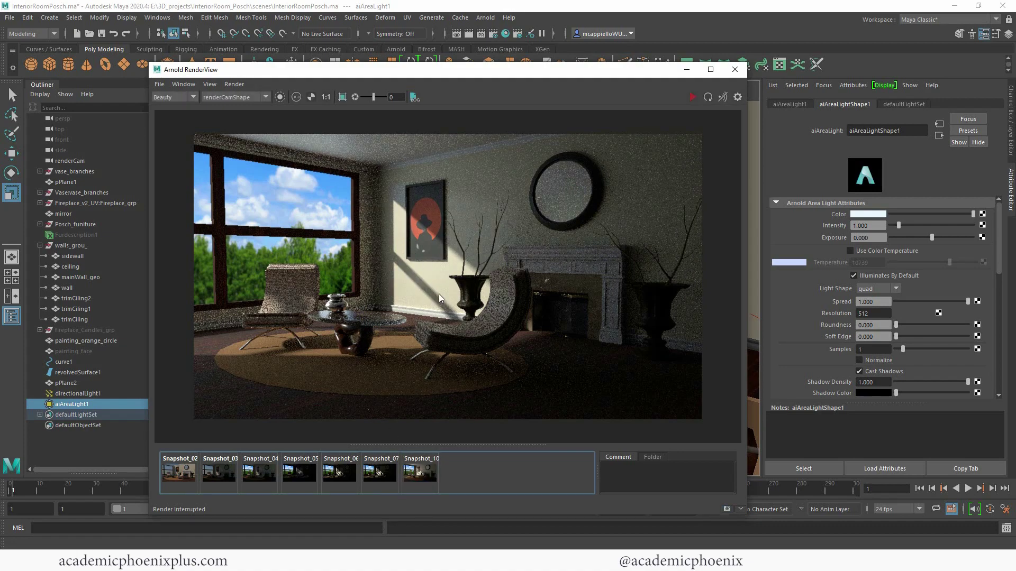
left_click(422, 475)
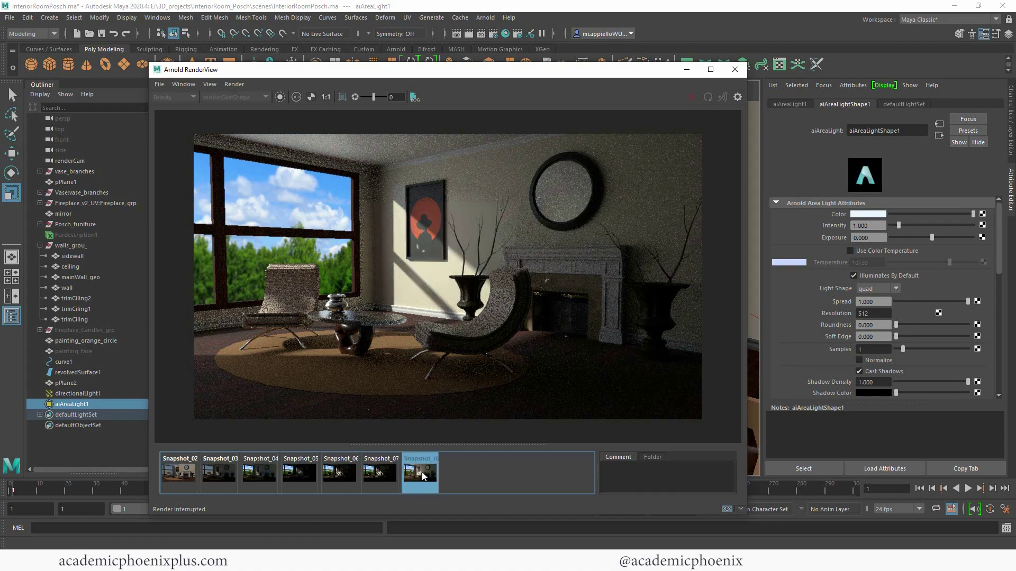
Step: Check Snapshot_10 once more and store the pale blue area-light render as a new snapshot
left_click(423, 476)
left_click(425, 476)
left_click(424, 472)
left_click(727, 509)
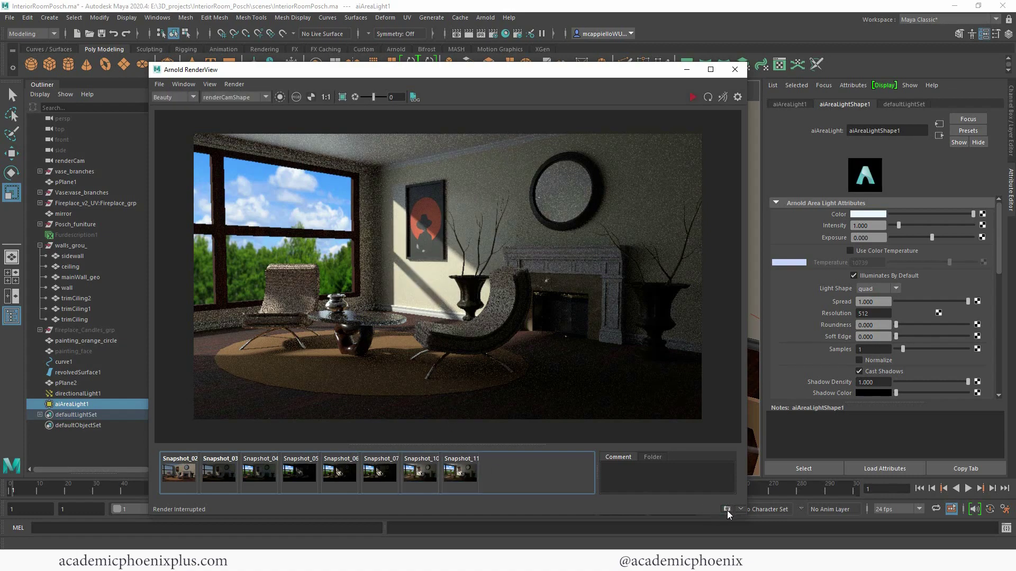
left_click(686, 69)
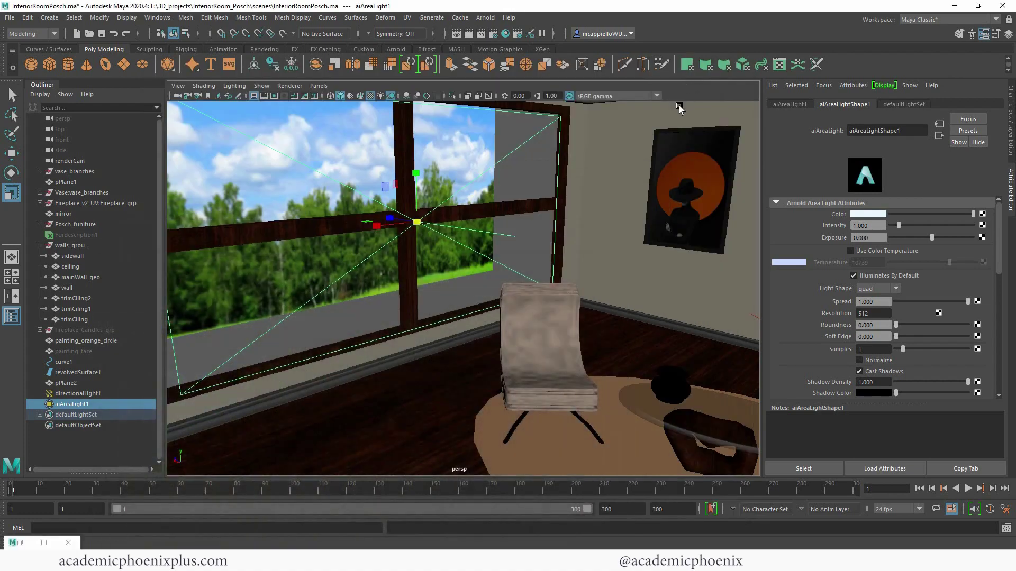
left_click(20, 544)
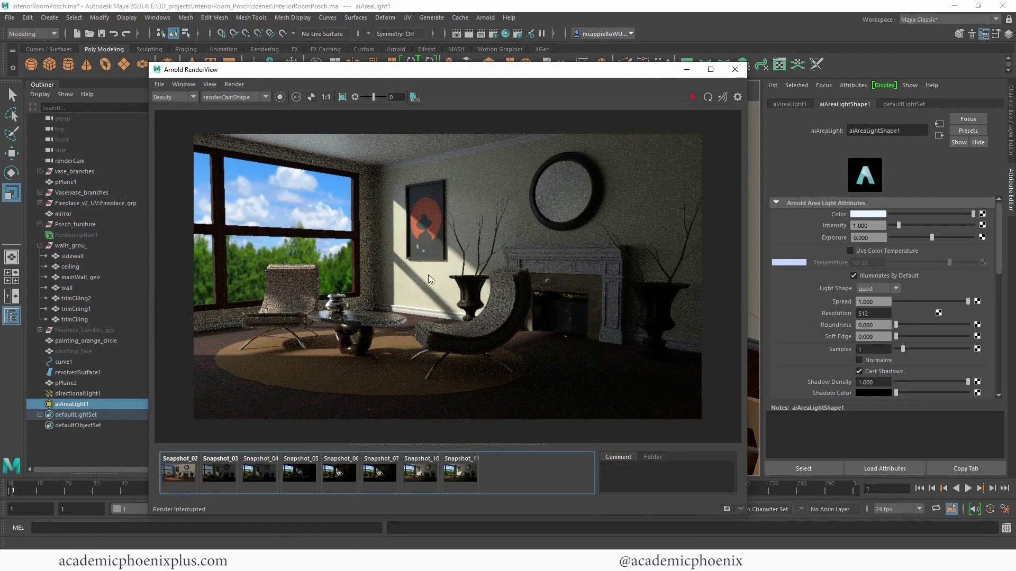
left_click(687, 69)
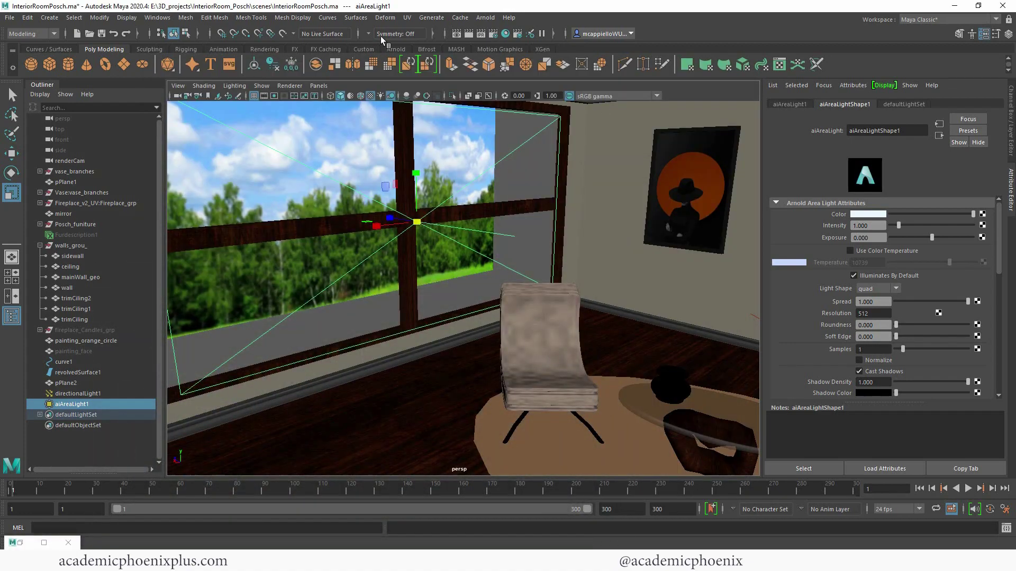
Step: Create a second Arnold area light and move it inside the room, raised above the floor near the curved chair
left_click(479, 17)
mouse_move(542, 73)
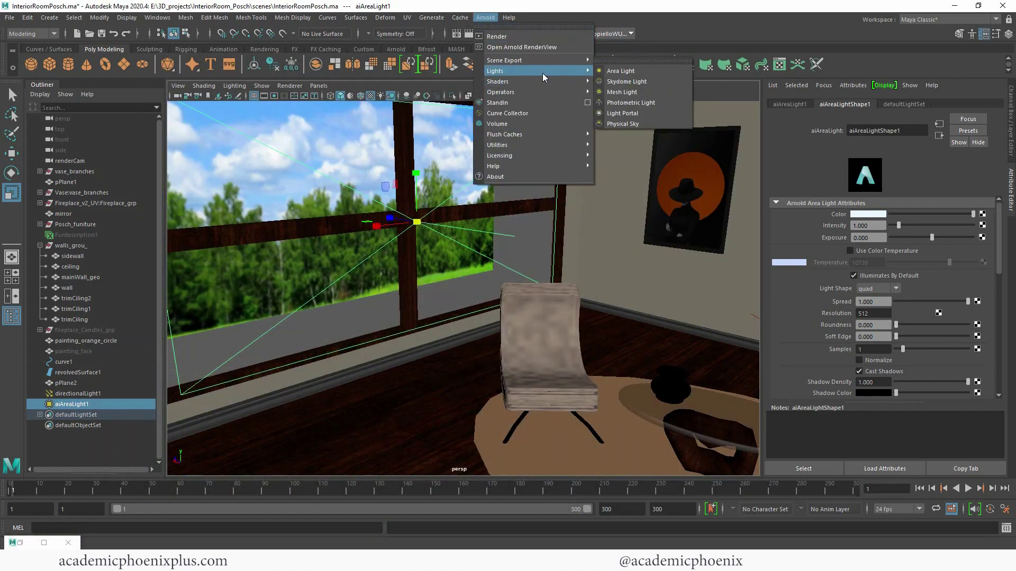
left_click(619, 69)
scroll(479, 214, "down", 10)
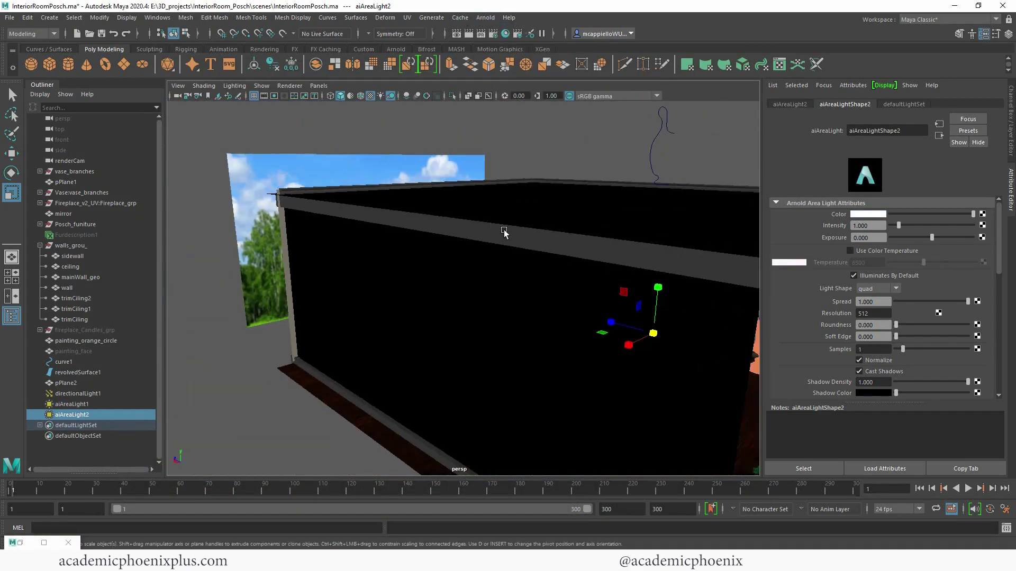
left_click_drag(505, 230, 472, 233, "alt")
key("w")
left_click_drag(613, 361, 550, 365)
key("e")
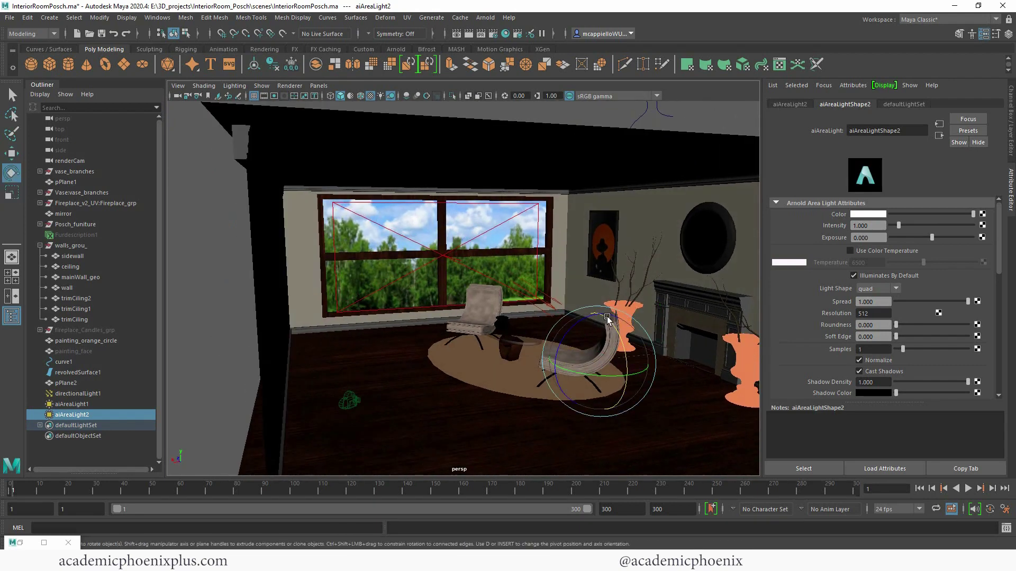
key("w")
left_click_drag(600, 311, 600, 276)
Step: Rotate the second area light so that it points upward from the floor toward the ceiling
key("e")
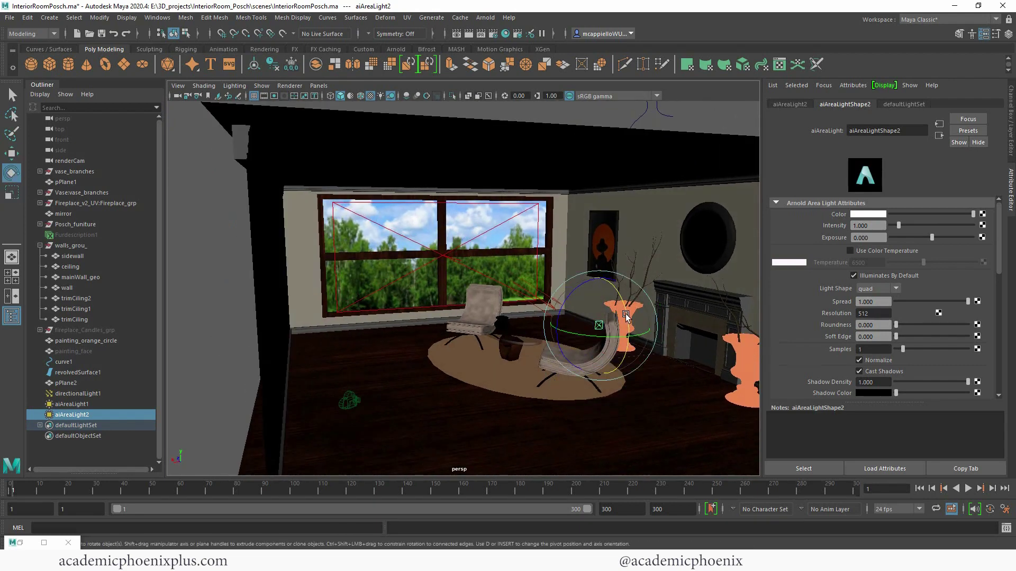
mouse_move(626, 313)
left_mouse_down()
mouse_move(606, 275)
mouse_move(619, 333)
mouse_move(610, 317)
left_mouse_up()
right_click_drag(608, 277, 661, 304, "alt")
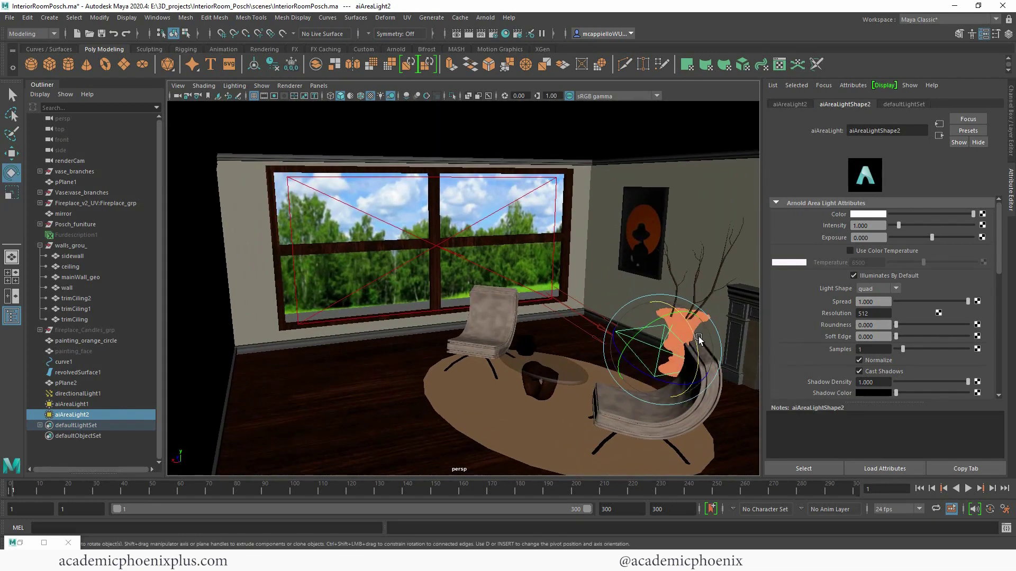
left_click_drag(699, 335, 693, 317)
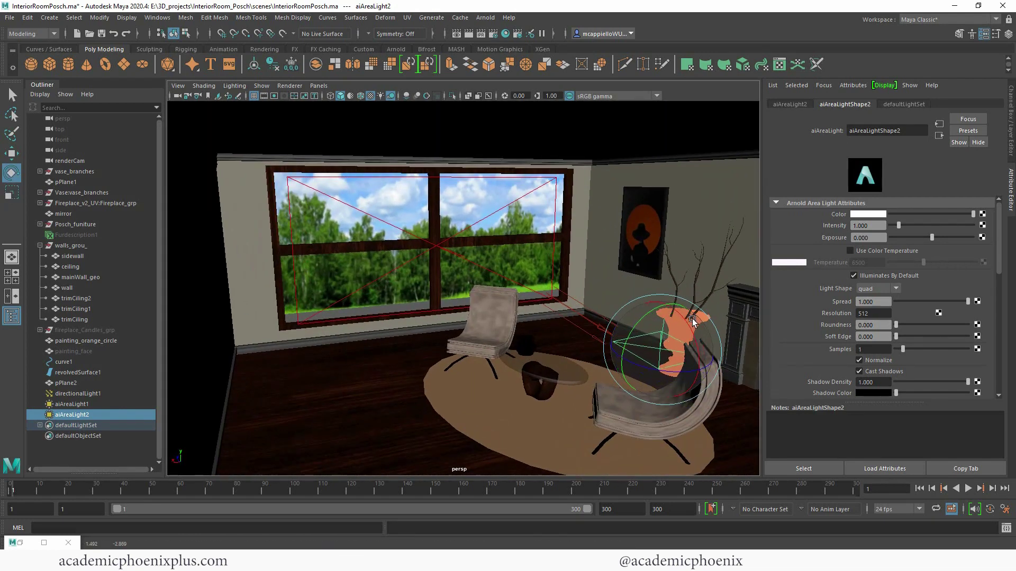
Step: Scale the upward-facing area light to about 27.2 in X and 16 in Y and Z, and position it low between the chairs
key("r")
key("w")
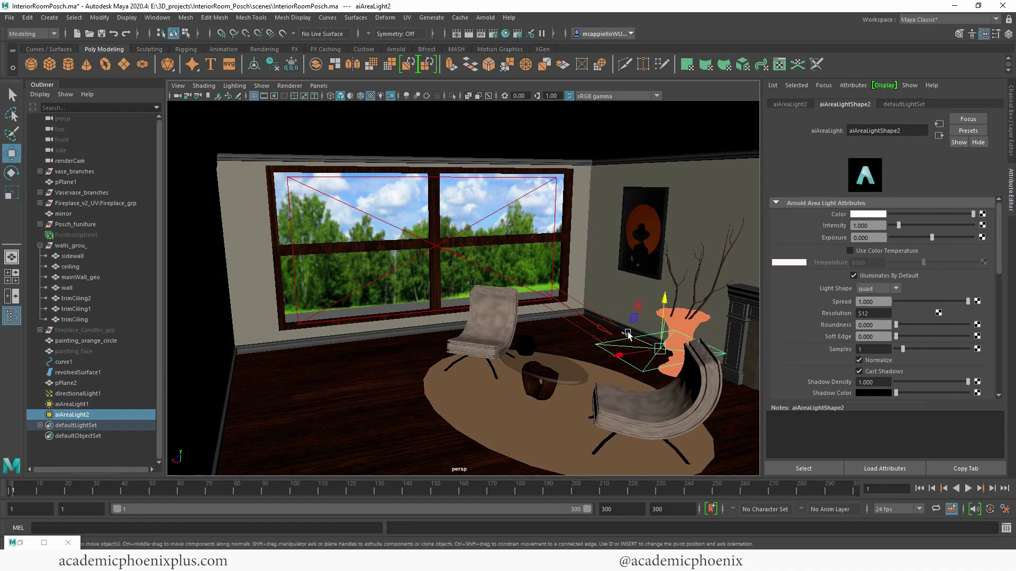
left_click_drag(636, 341, 624, 312)
scroll(604, 305, "down", 3)
scroll(622, 317, "up", 3)
middle_click_drag(620, 331, 539, 280, "alt")
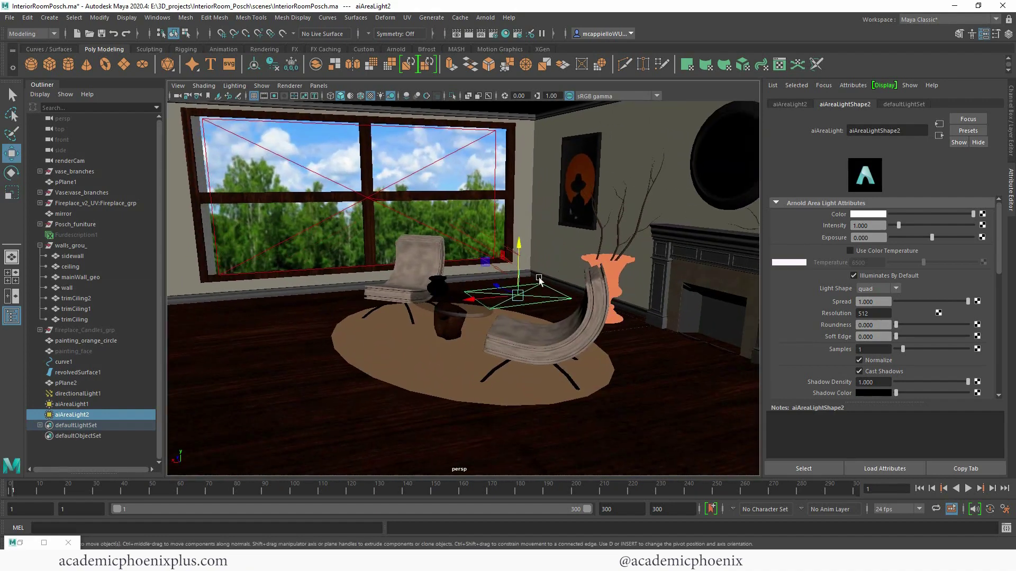
left_click(44, 543)
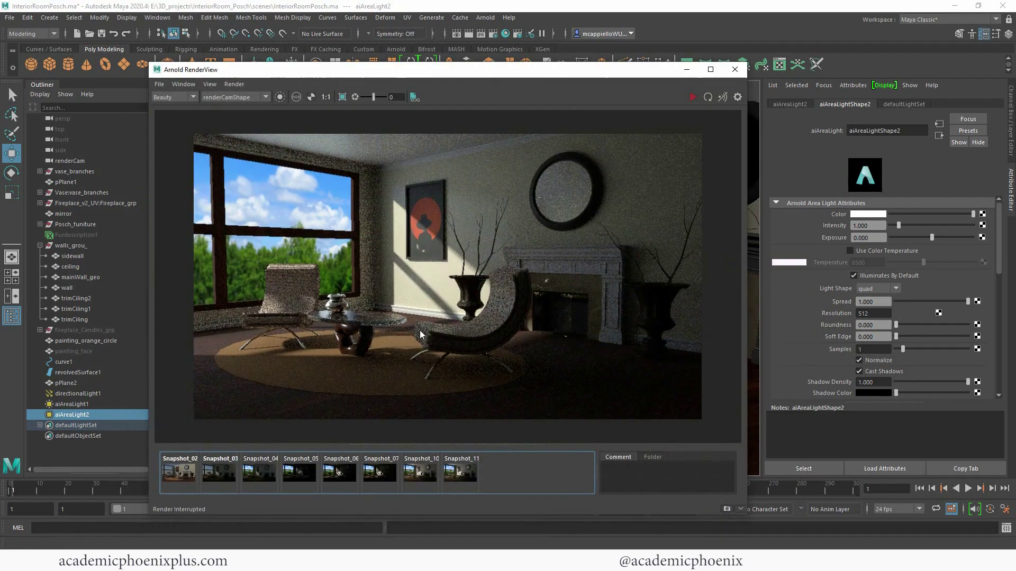
left_click(687, 70)
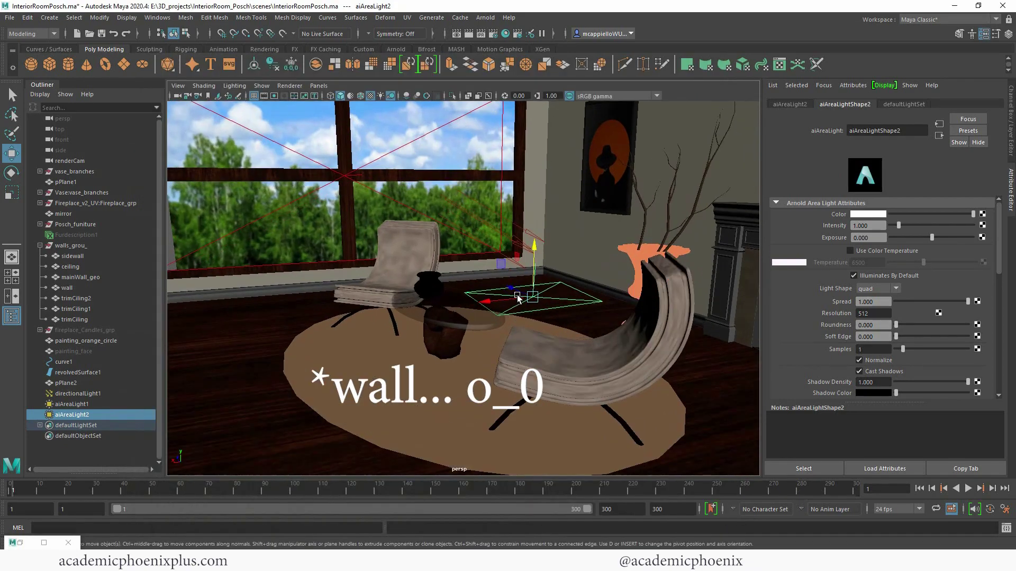
left_click_drag(517, 298, 472, 303)
key("r")
key("w")
key("e")
Step: Set the floor area light's rotation to 90 in X, 0 in Y and 0 in Z
left_click(1010, 131)
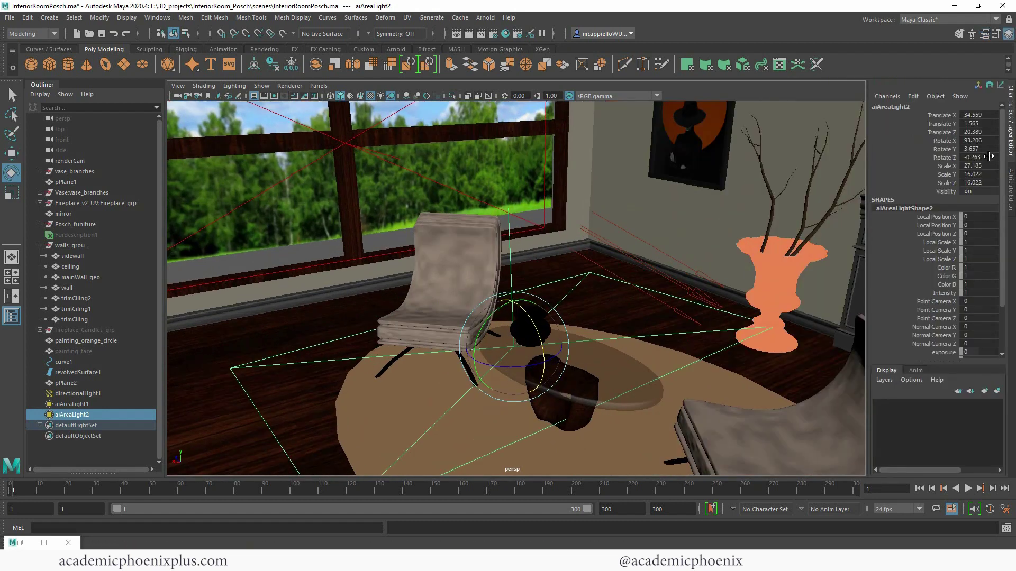
left_click(989, 139)
type("90")
key("Tab")
type("0")
key("Tab")
type("0")
key("Tab")
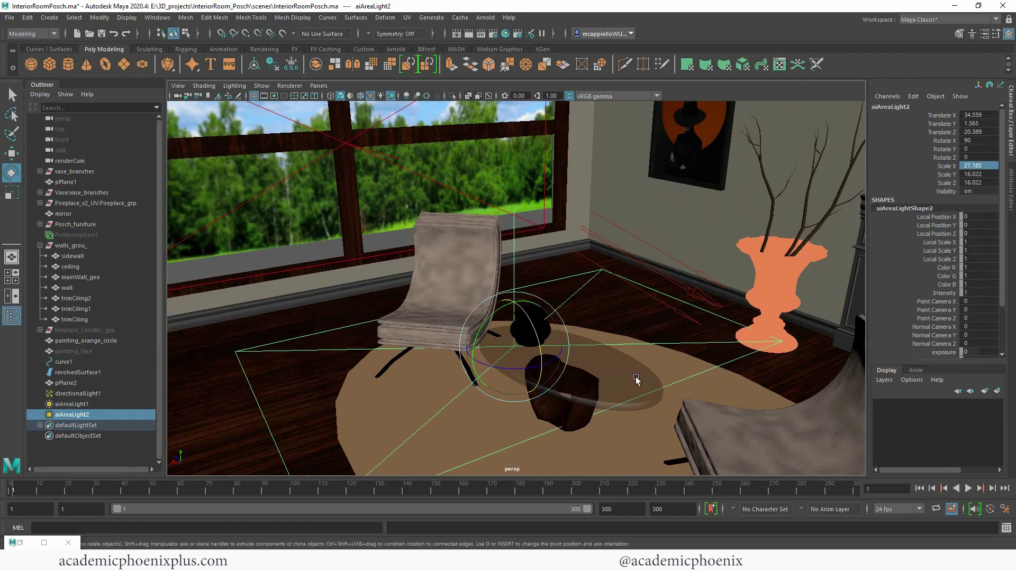
Step: Shift the floor area light to about 27.9 in Z, beneath the window-side chair and table
key("w")
left_click_drag(490, 329, 441, 316)
left_click_drag(544, 300, 515, 301, "alt")
left_click_drag(441, 297, 444, 301)
Step: Turn off Normalize for the floor area light and set its color to pale yellow with hue 48.939, saturation 0.205 and value 1
key("ctrl+a")
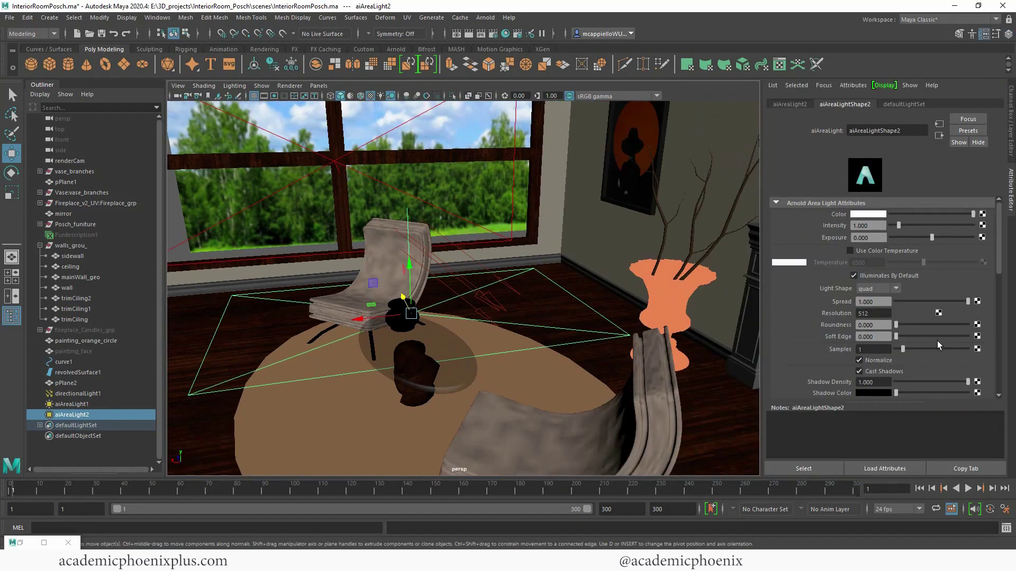
left_click(878, 361)
left_click(867, 214)
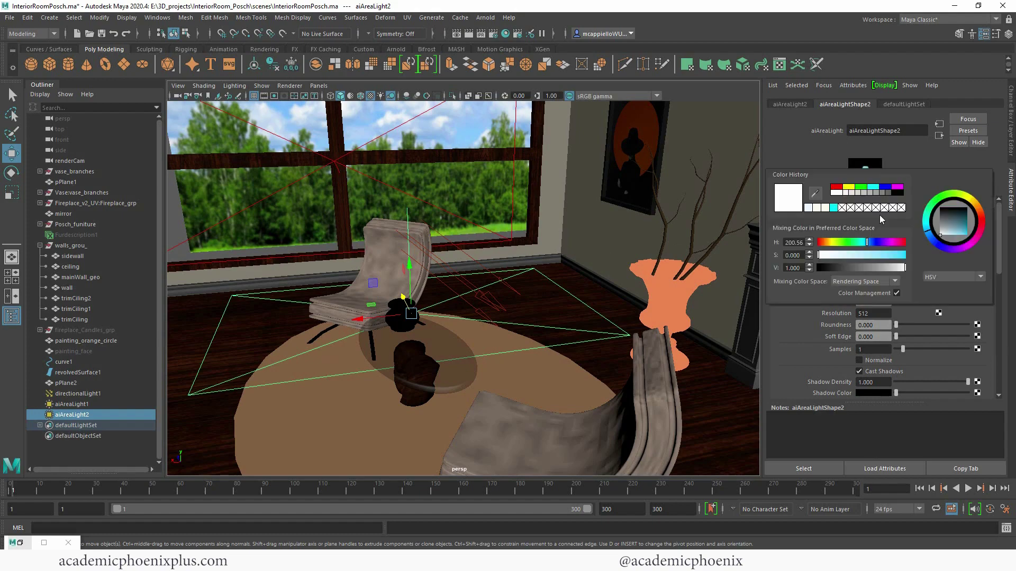
left_click(20, 543)
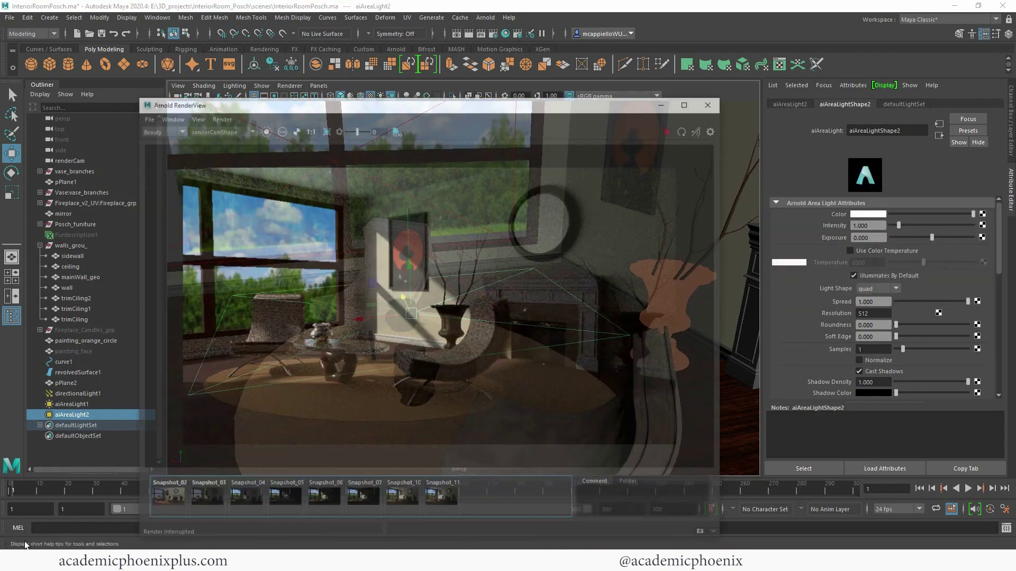
left_click(872, 214)
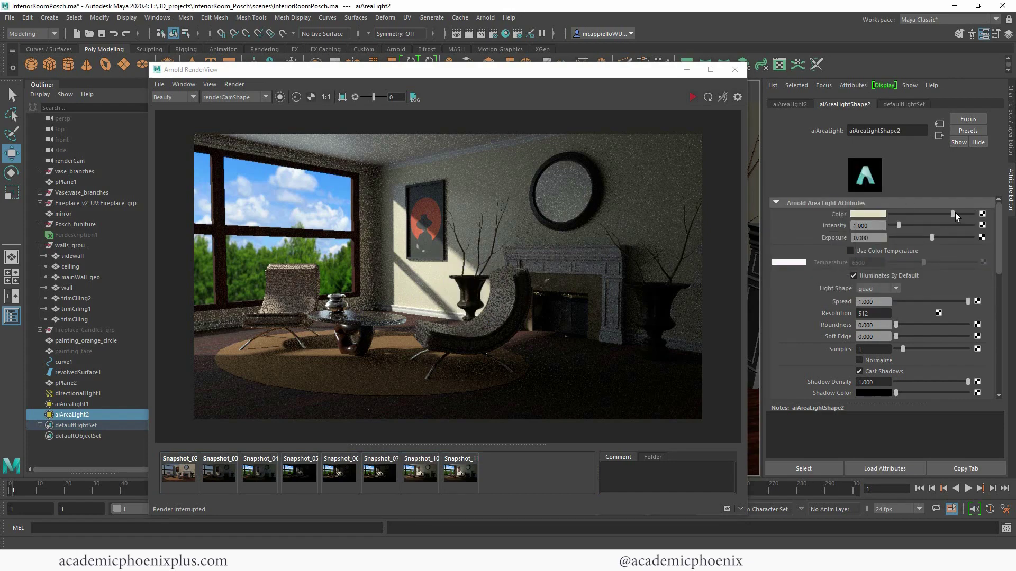
left_click_drag(952, 215, 982, 215)
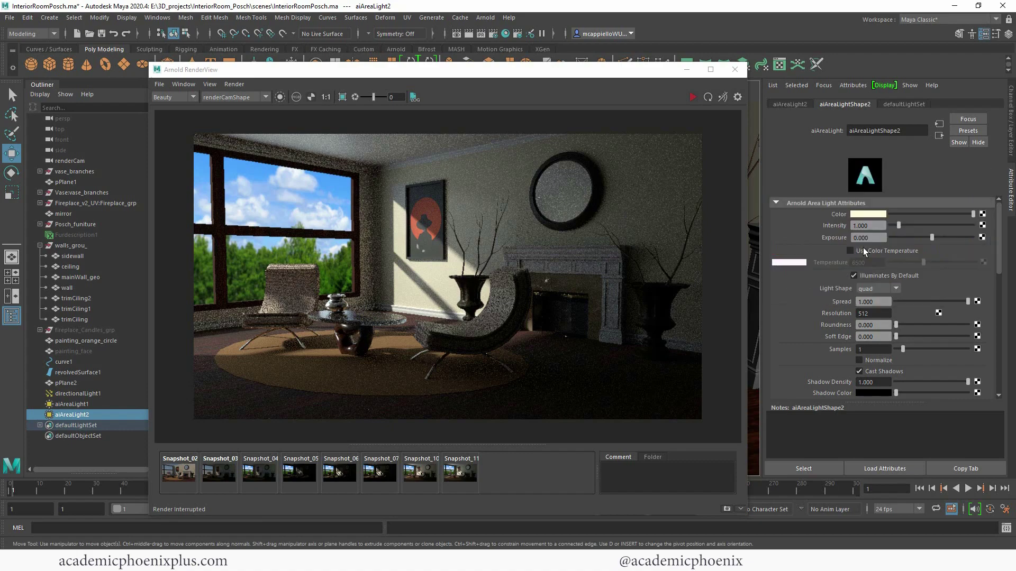
left_click(867, 214)
left_click_drag(842, 264, 838, 267)
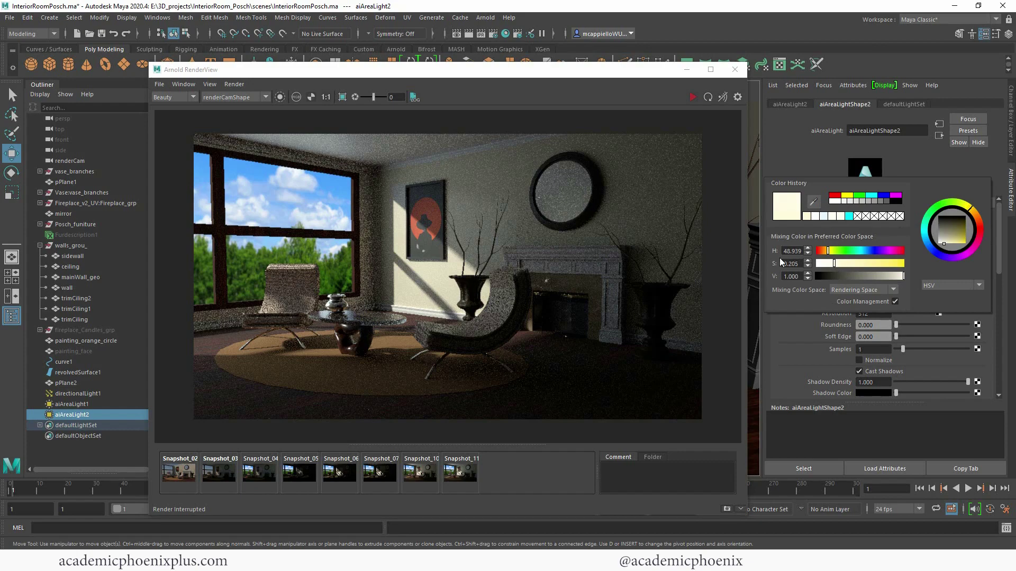
left_click(686, 70)
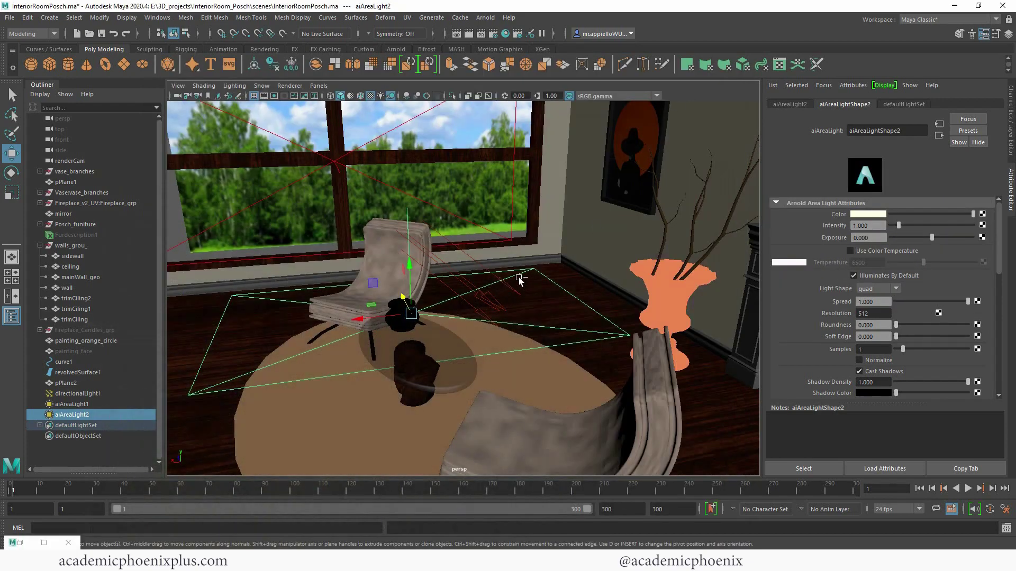
Step: Duplicate the floor area light and set the copy's Z rotation to -90
key("ctrl+d")
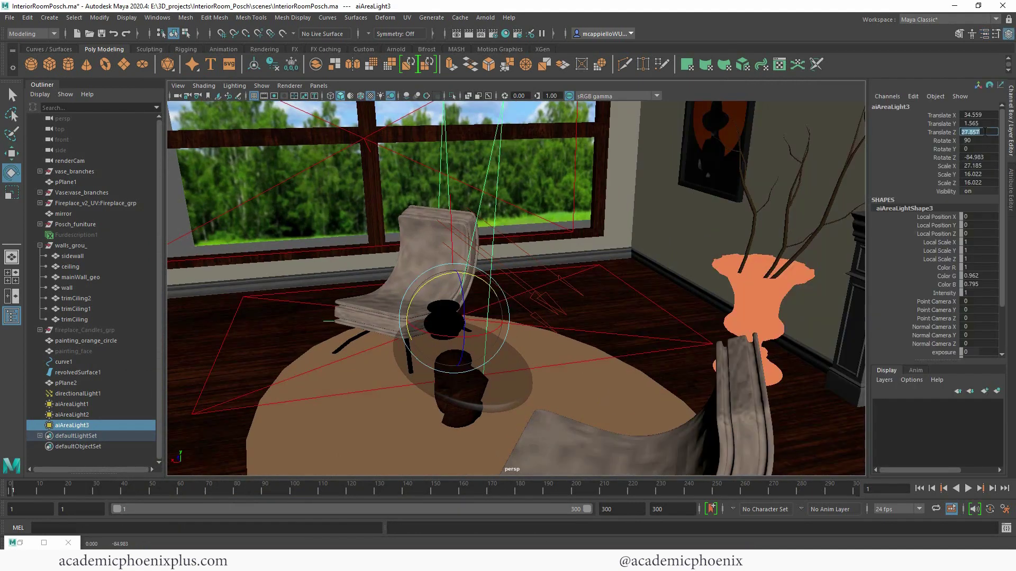
key("Tab")
key("Tab")
key("Tab")
type("-90")
key("Return")
Step: Move the duplicated light to the painting wall at about -0.7 in X and 14 in Y, and reduce its X scale to about 10
key("w")
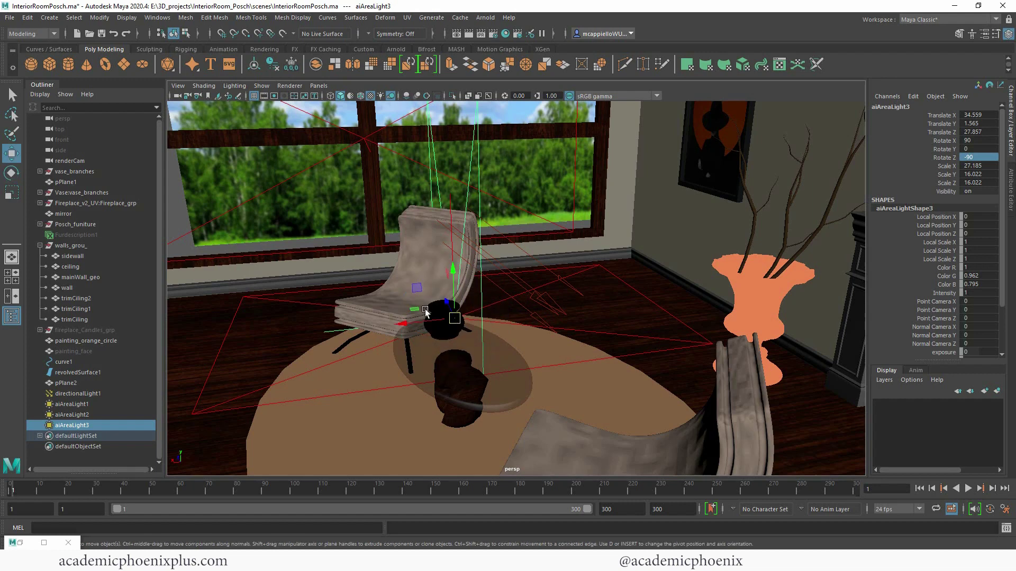
left_click_drag(426, 312, 698, 265)
key("r")
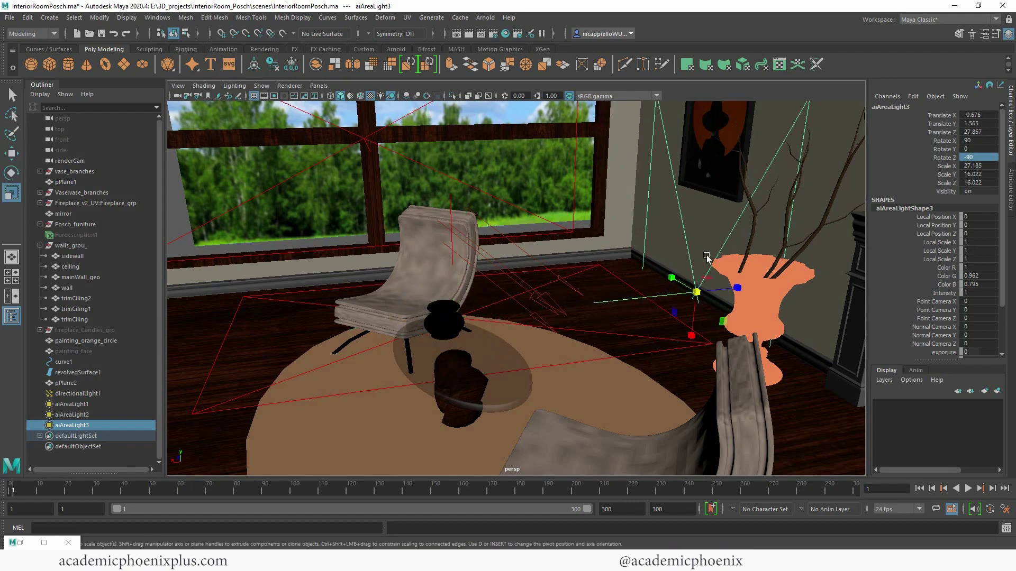
left_click_drag(691, 335, 693, 307)
key("w")
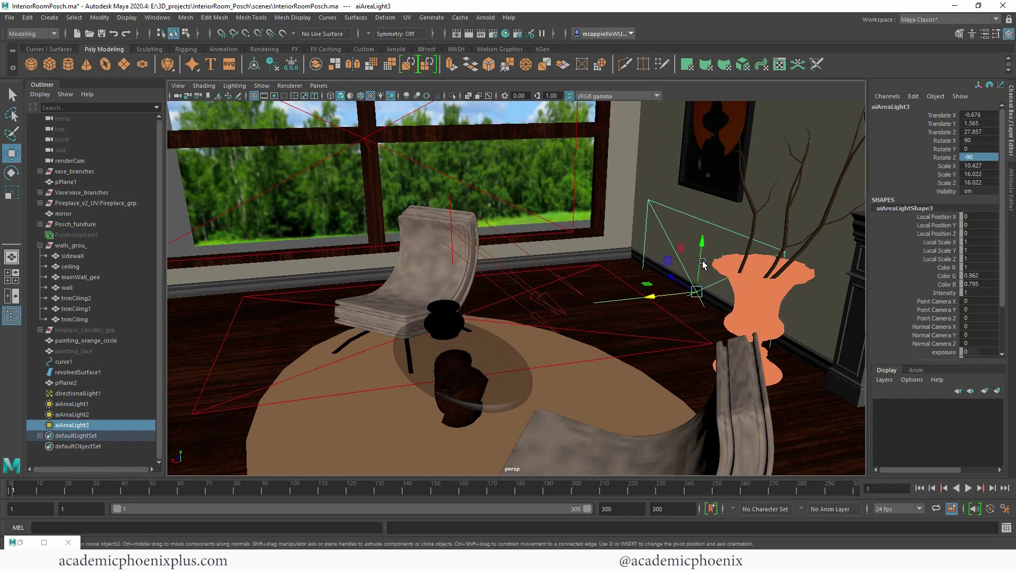
left_click_drag(702, 261, 711, 180)
key("r")
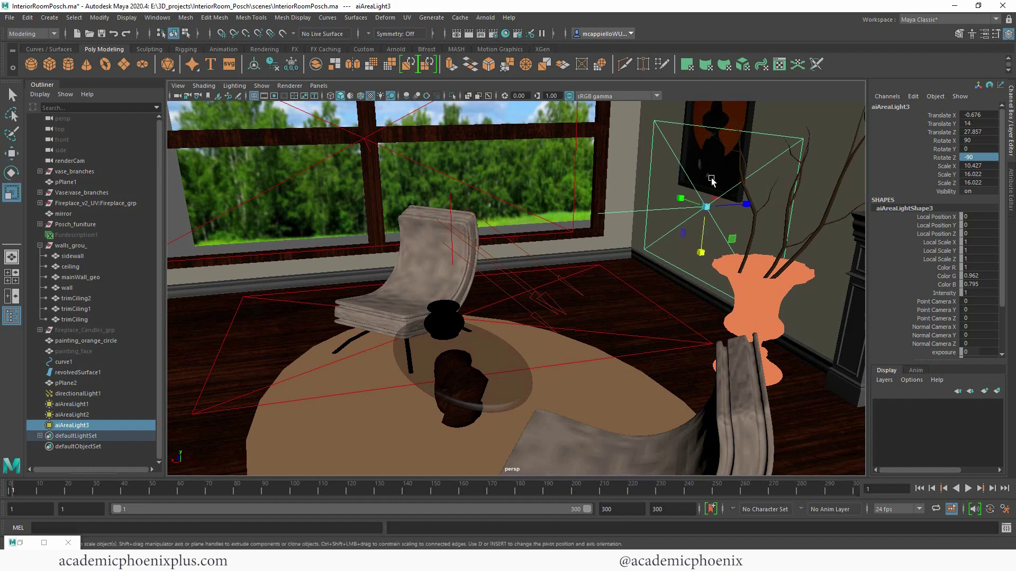
left_click_drag(701, 252, 702, 258)
key("ctrl+a")
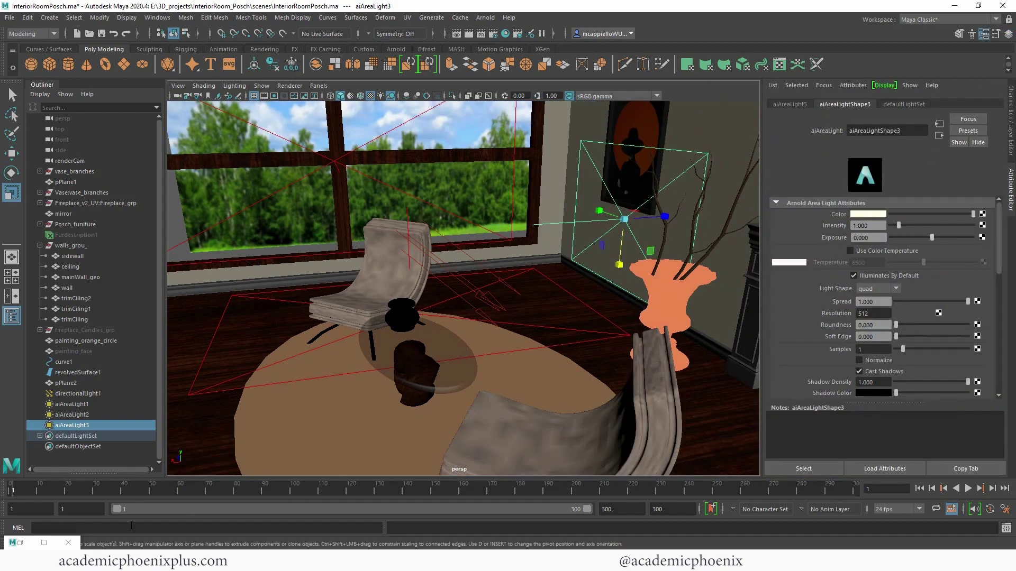
Step: Shrink the wall area light and lower it to about 11.3 in Y, beside the painting near the window corner
left_click(44, 543)
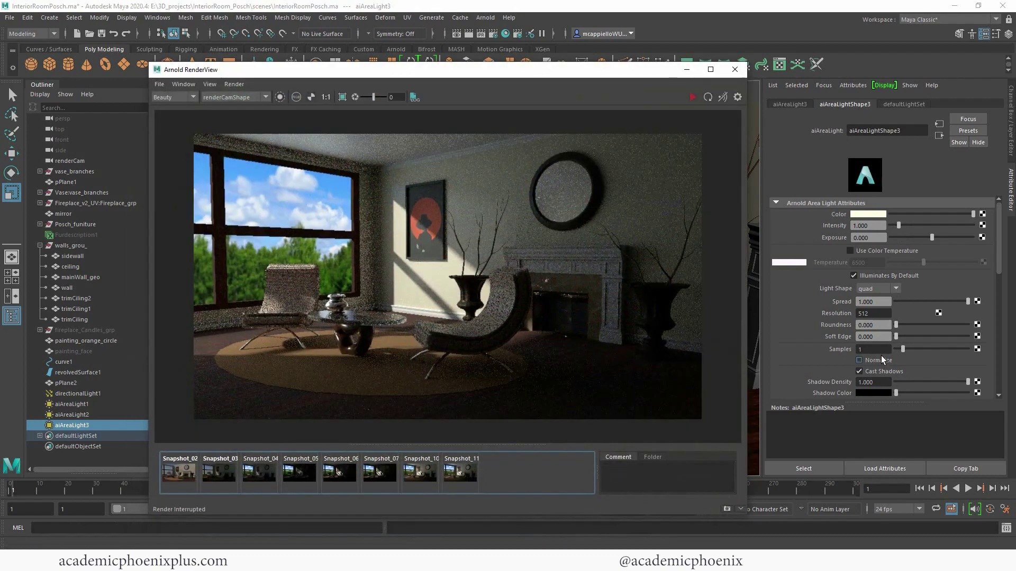
left_click(687, 70)
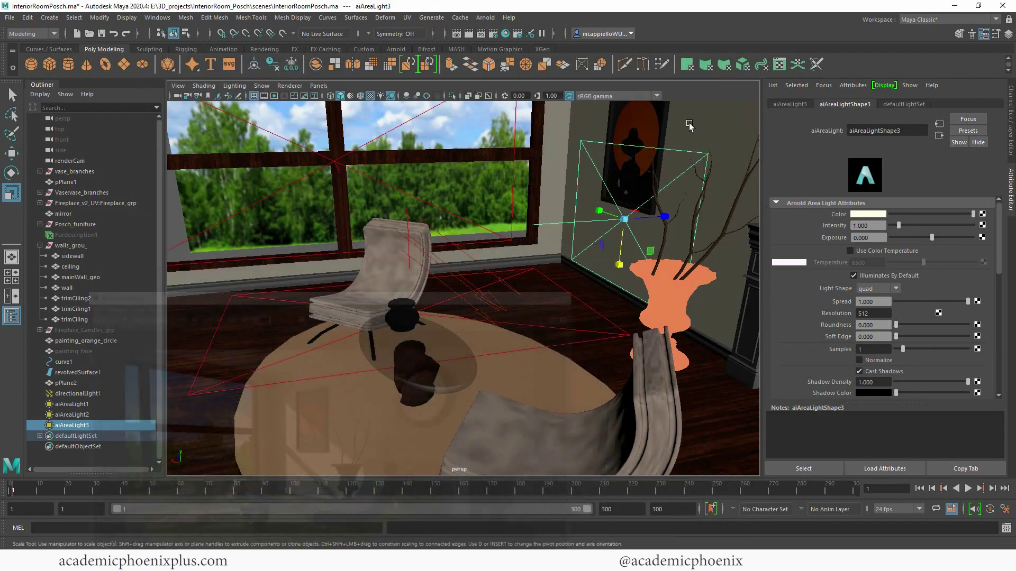
left_click_drag(624, 219, 578, 204)
key("w")
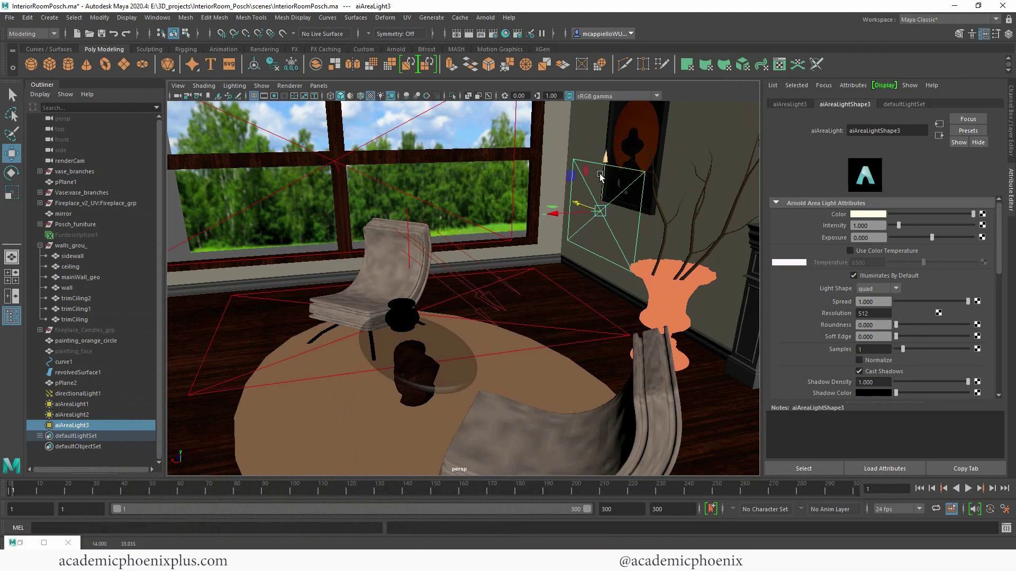
left_click_drag(605, 162, 602, 177)
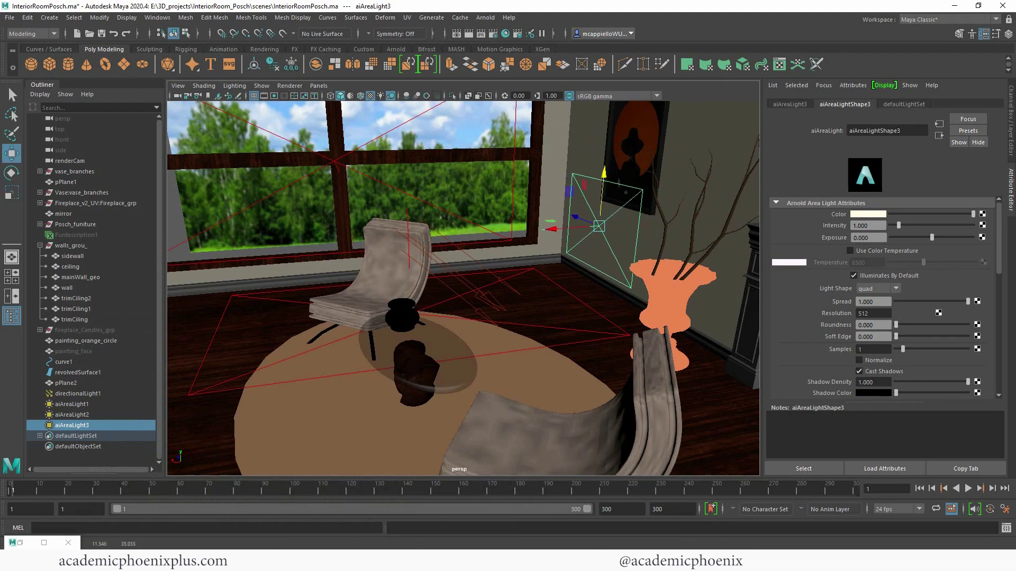
Step: Compare the current Arnold render with Snapshot_11 and store the current render as a new snapshot
left_click(21, 543)
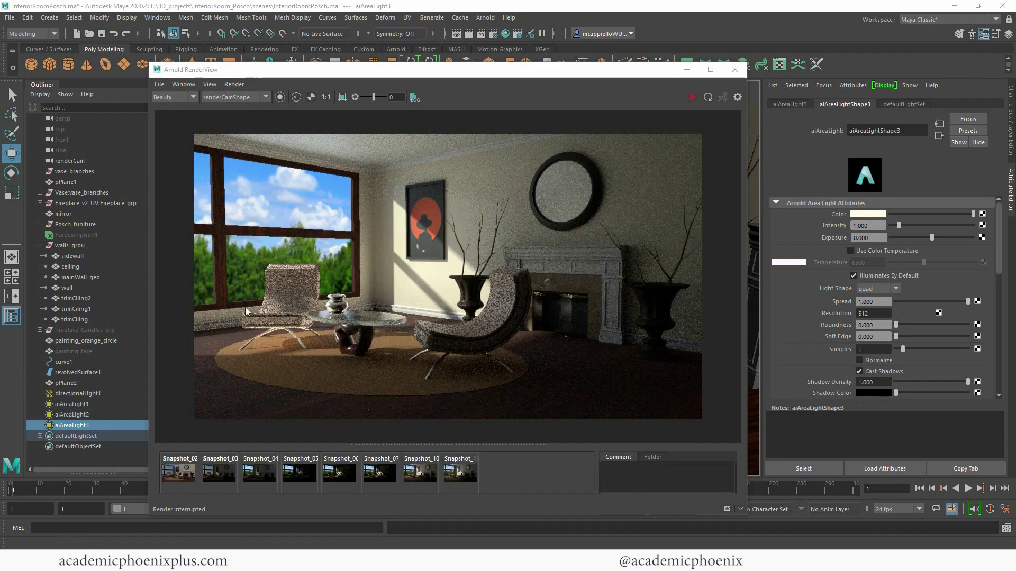
left_click(463, 468)
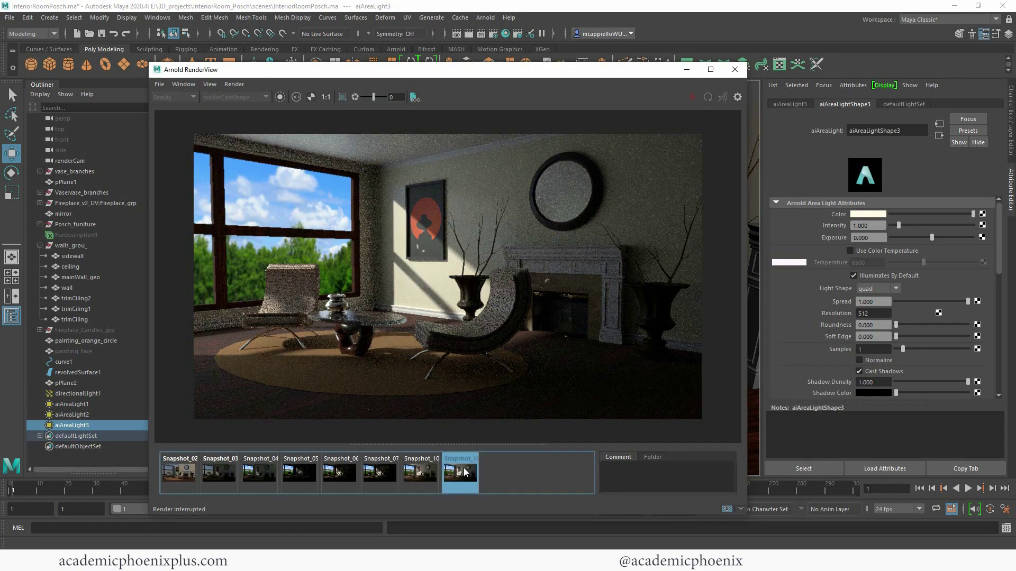
left_click(466, 468)
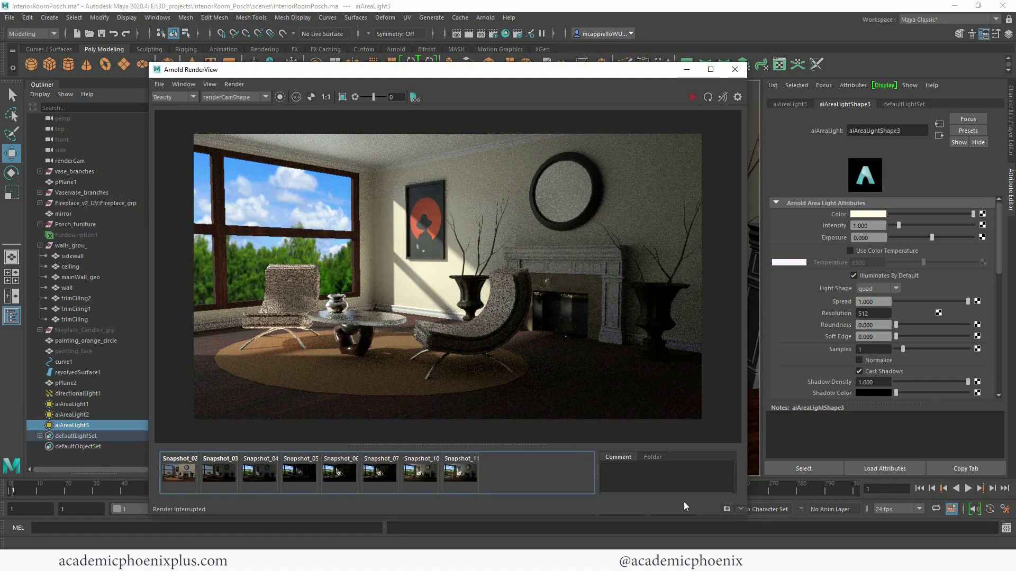
left_click(727, 508)
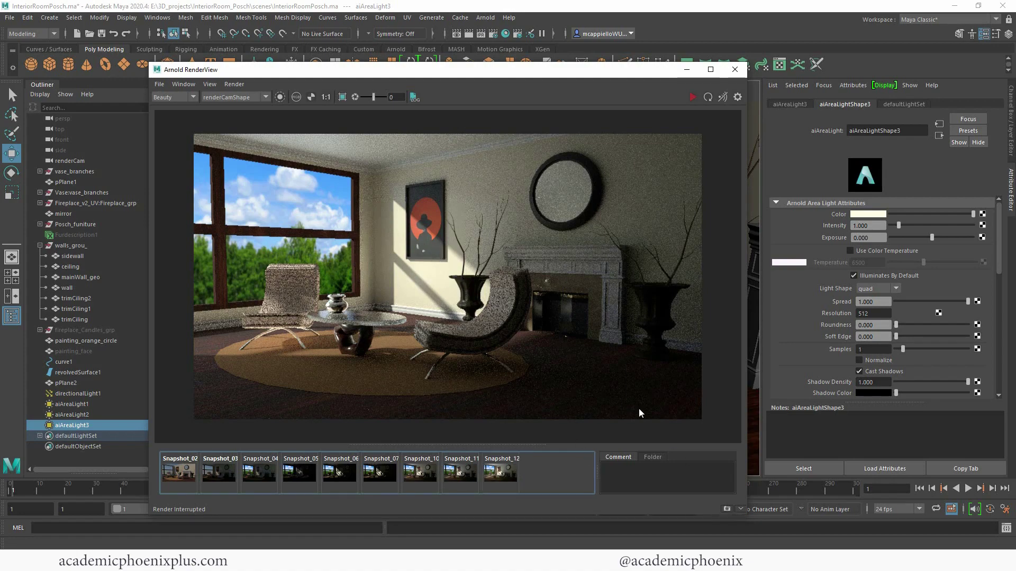
left_click(687, 70)
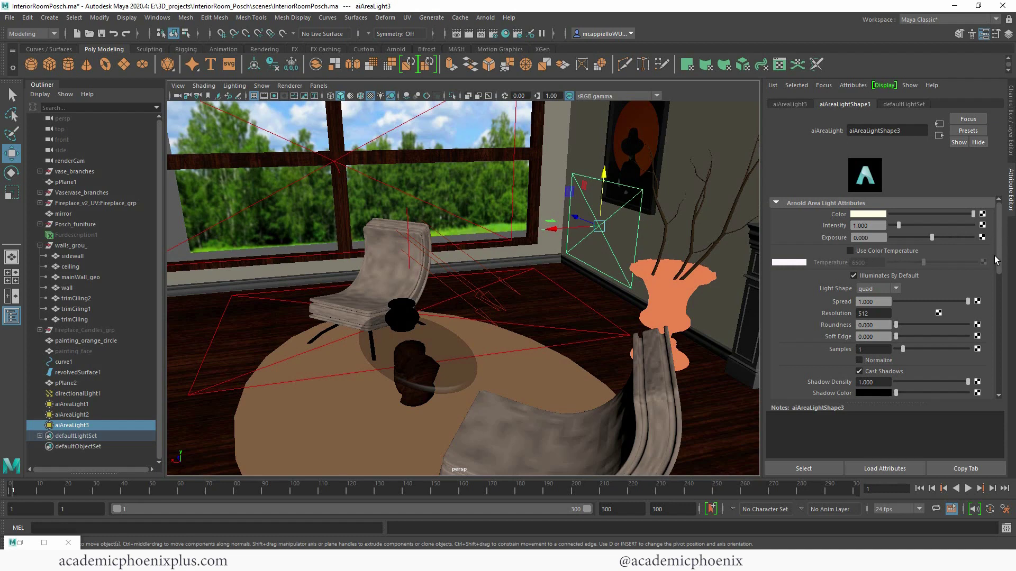
Step: Set the Specular visibility of the wall, floor and window area lights to 0
left_click_drag(995, 260, 983, 314)
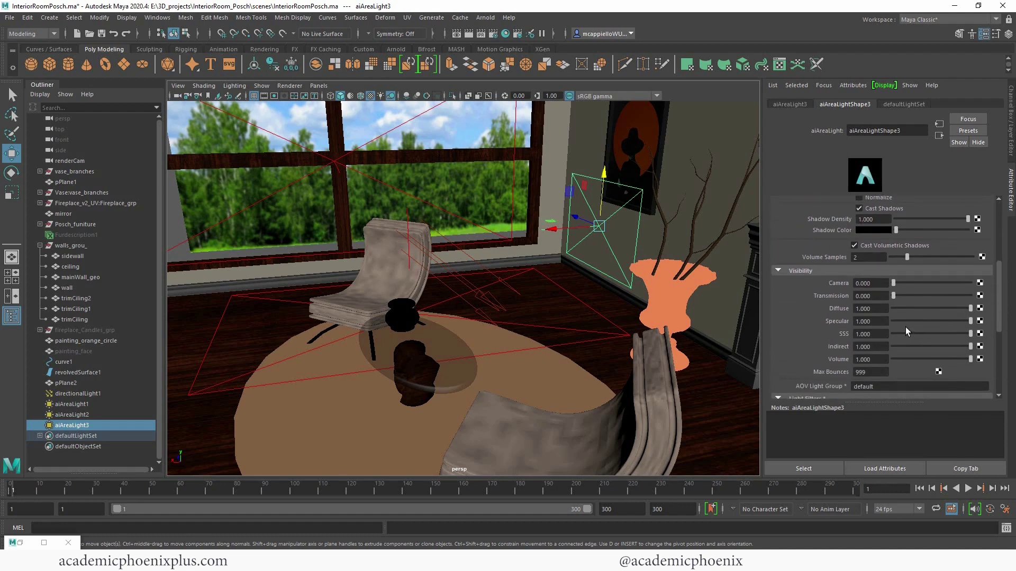
left_click_drag(920, 324, 892, 323)
left_click(856, 321)
left_click(558, 327)
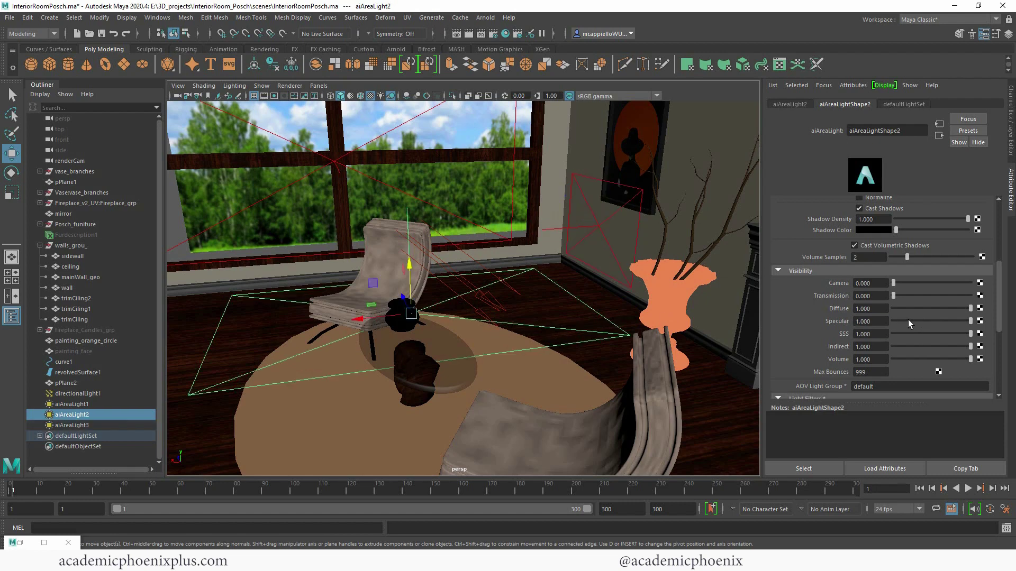
left_click_drag(908, 320, 875, 319)
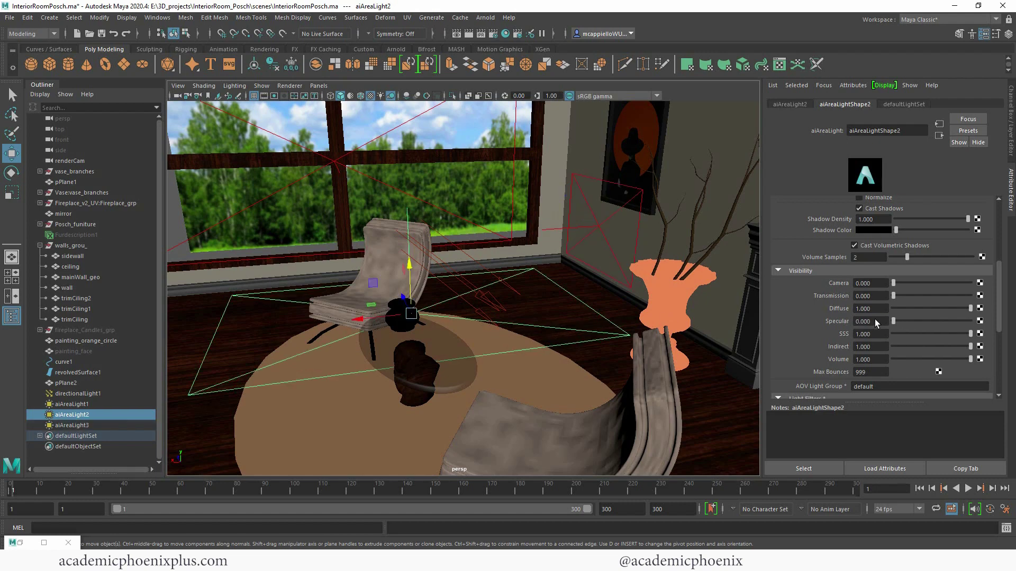
left_click(399, 127)
left_click_drag(907, 322, 876, 319)
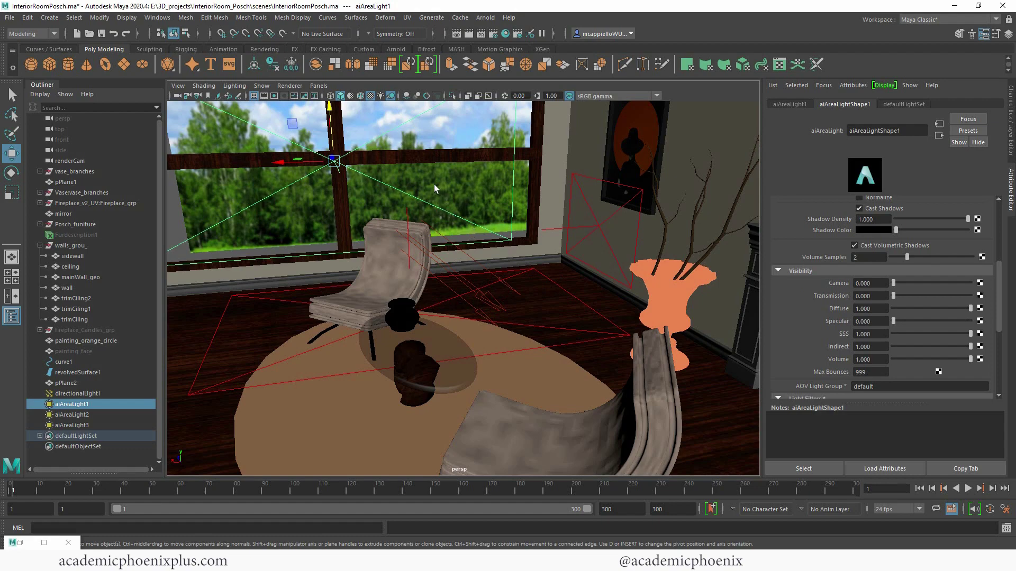
Step: Compare the updated Arnold render with Snapshot_04 and Snapshot_12, examining reflections on the glass table and vases
left_click(474, 261)
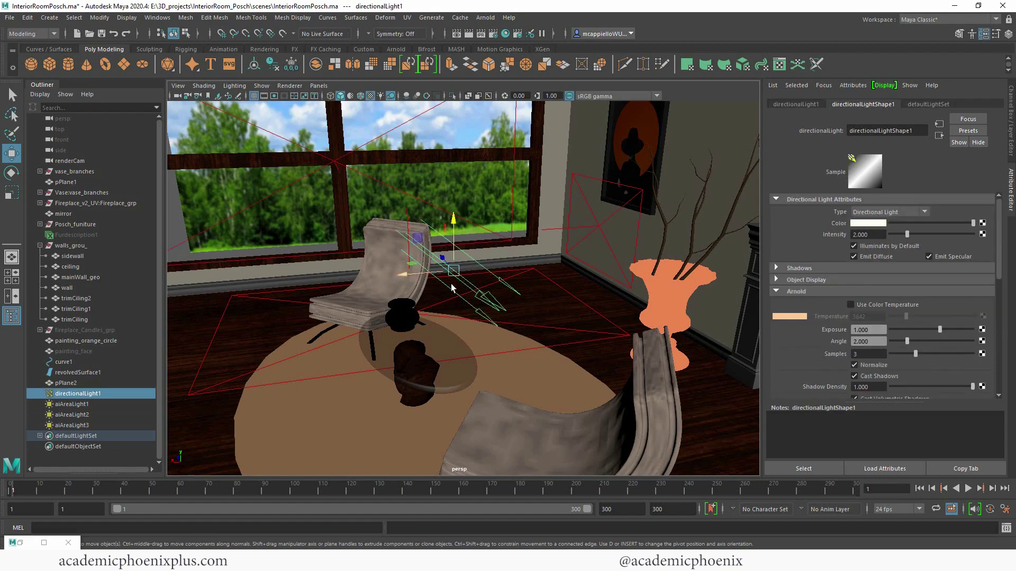
left_click(20, 544)
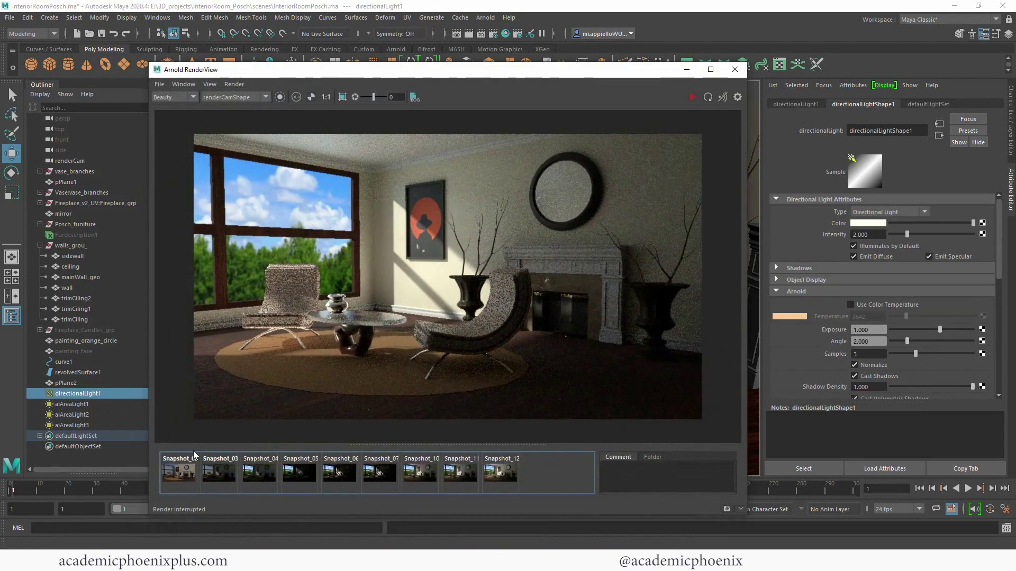
left_click(257, 476)
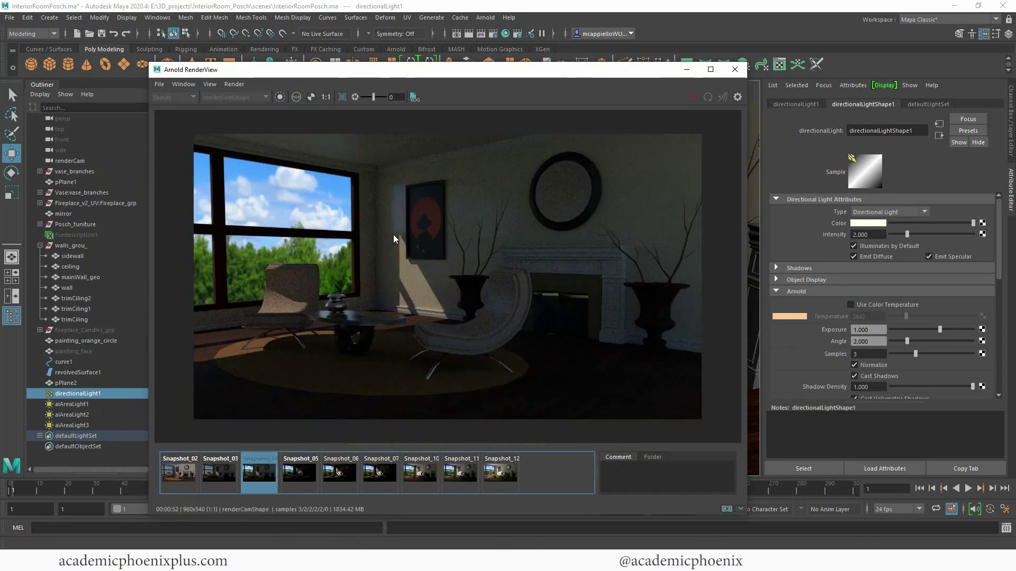
left_click(504, 482)
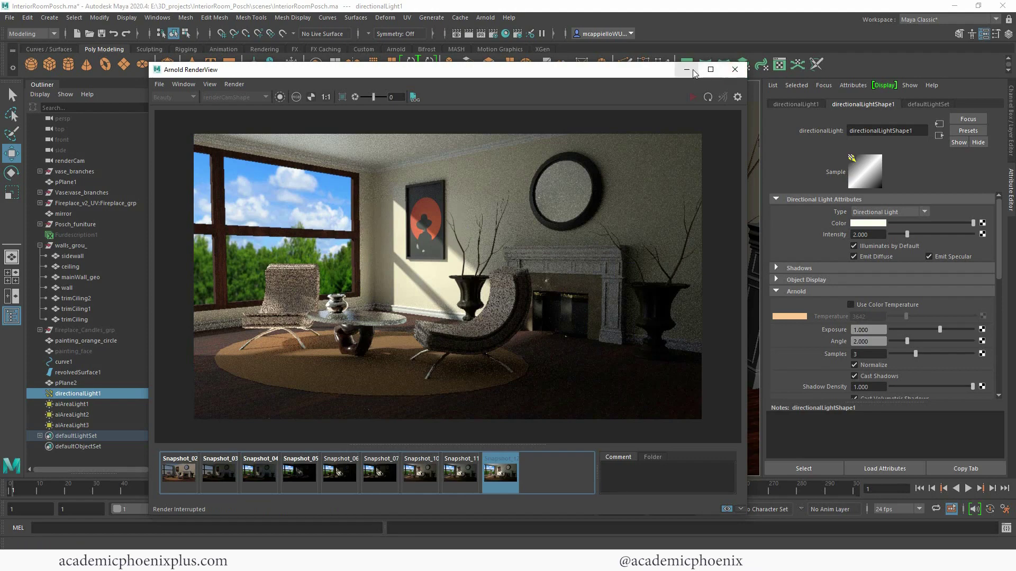
left_click(539, 475)
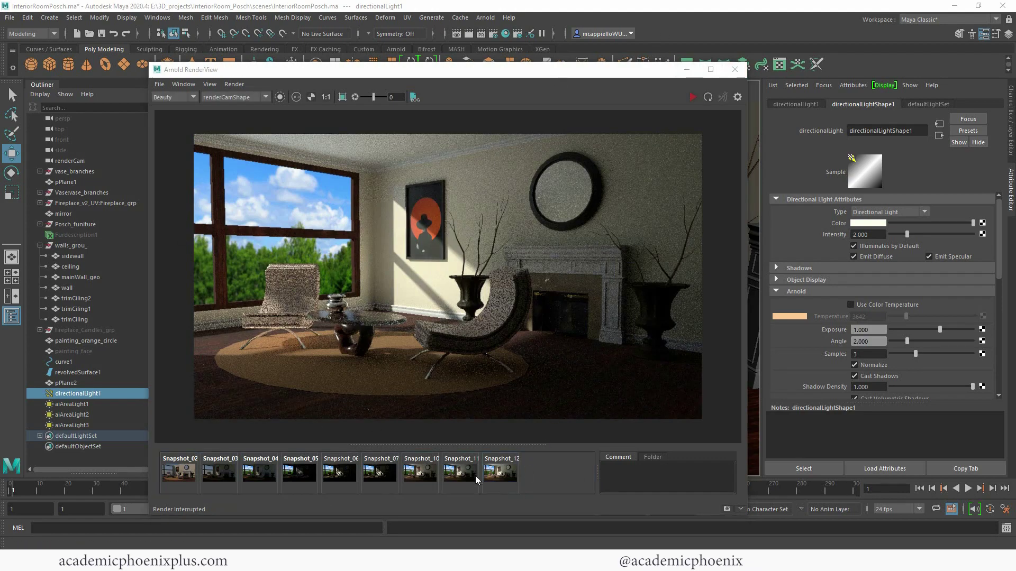
left_click(498, 473)
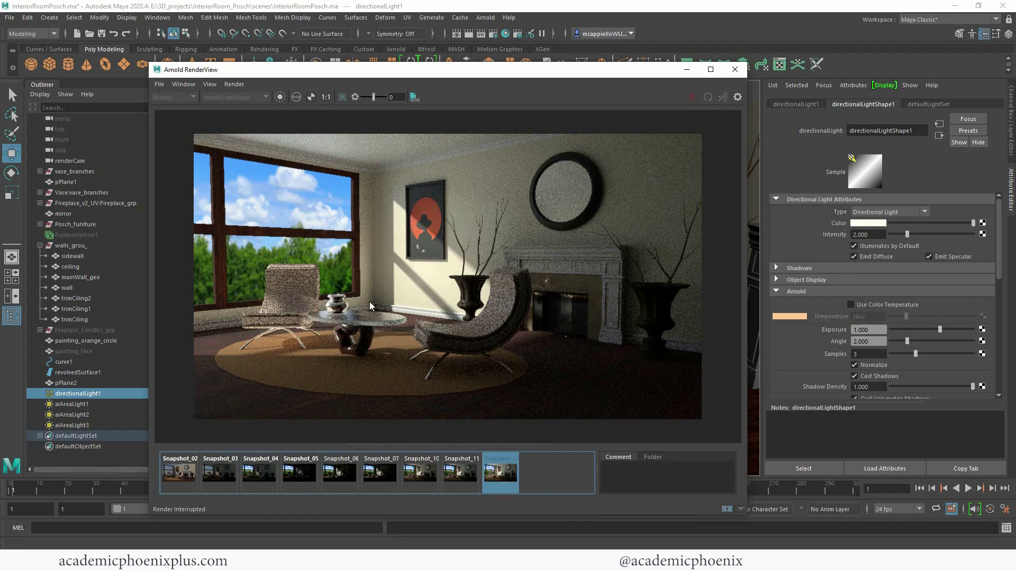
left_click(511, 476)
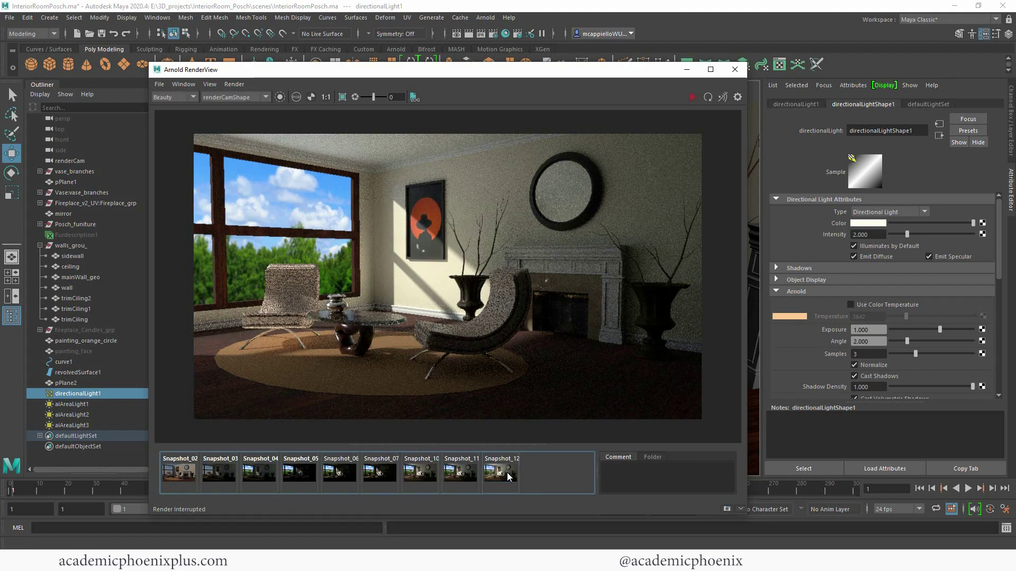
left_click(511, 476)
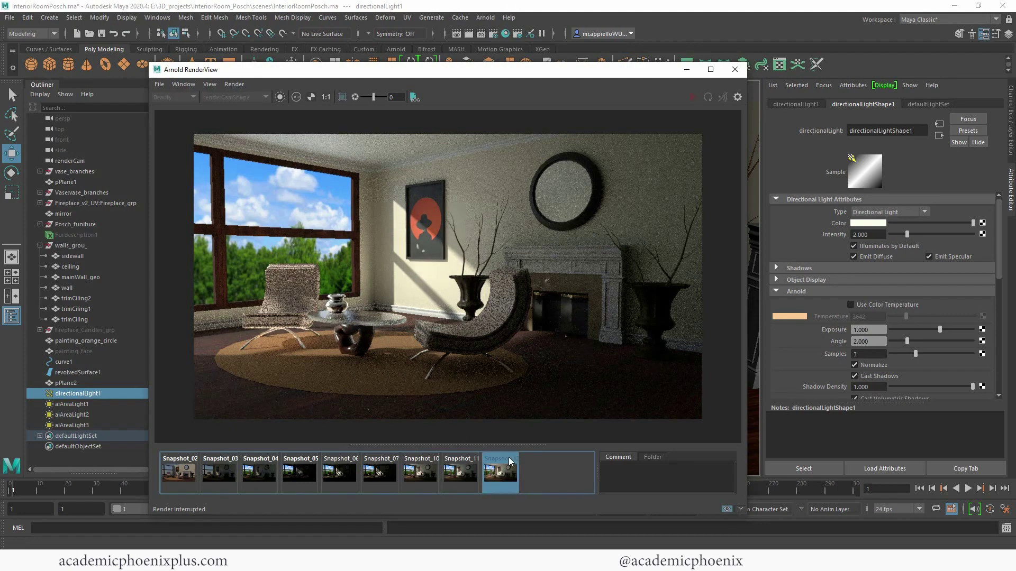
left_click(506, 467)
left_click(507, 467)
left_click(508, 469)
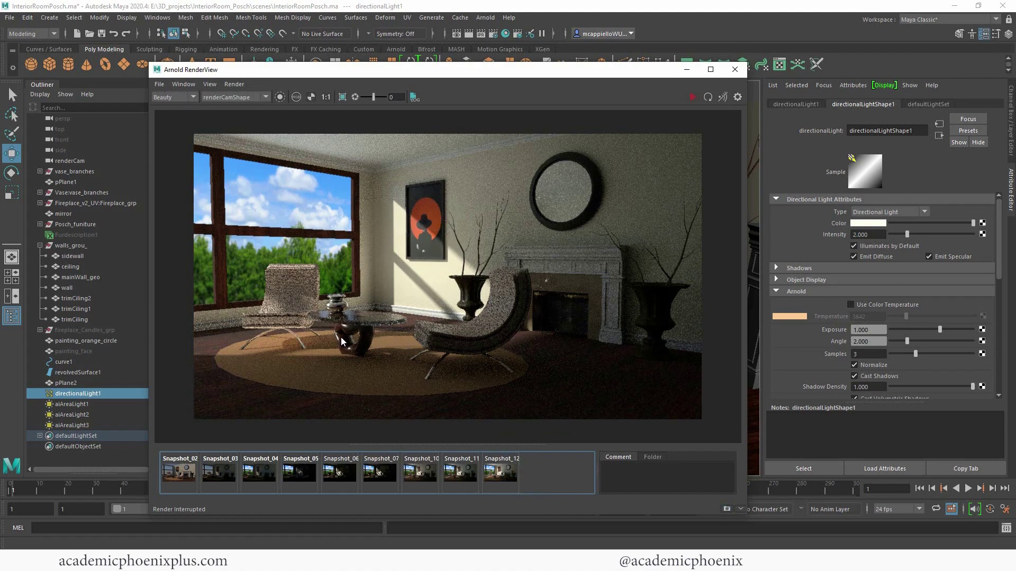
left_click(506, 476)
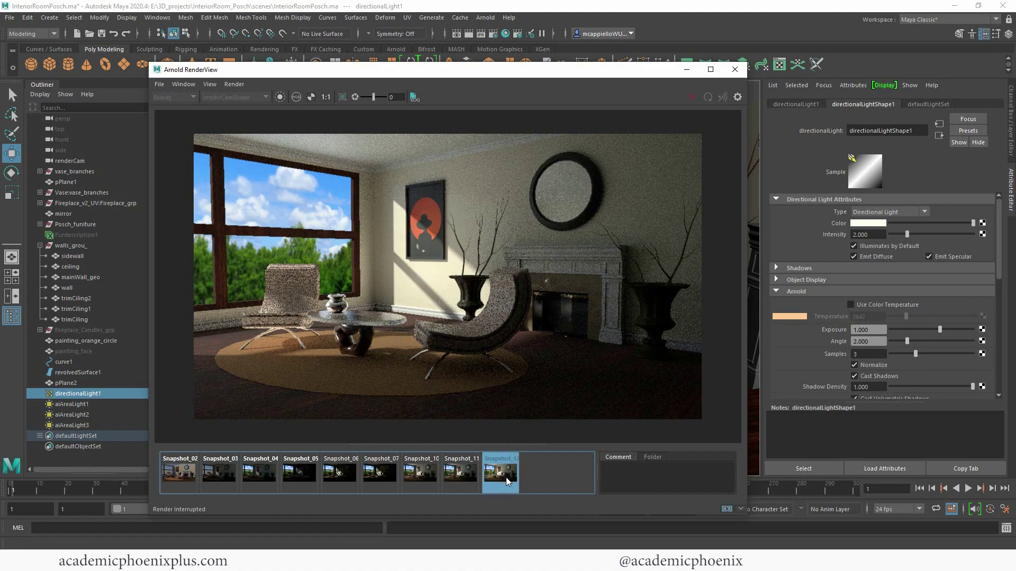
left_click(505, 477)
left_click(505, 478)
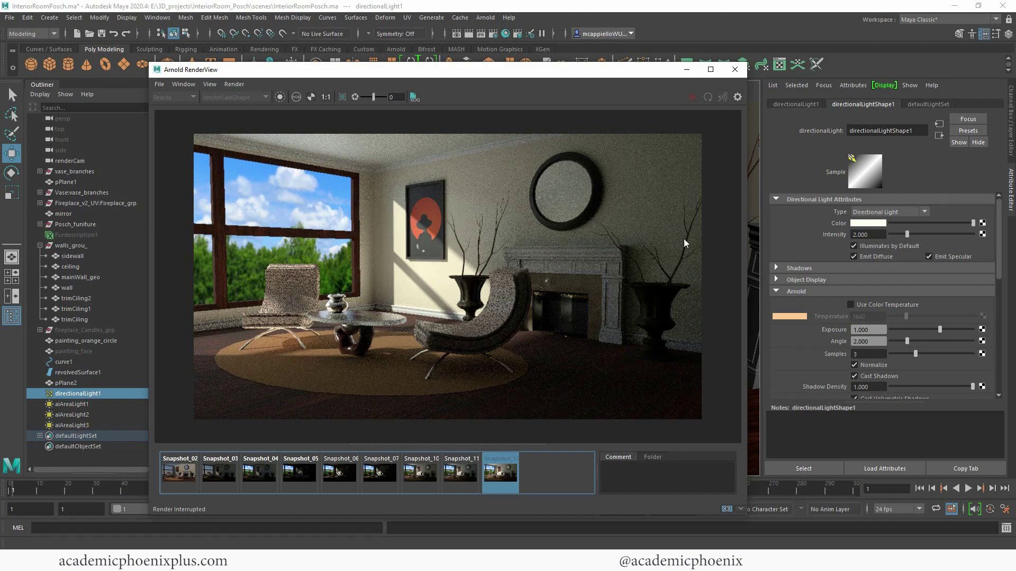
left_click(503, 467)
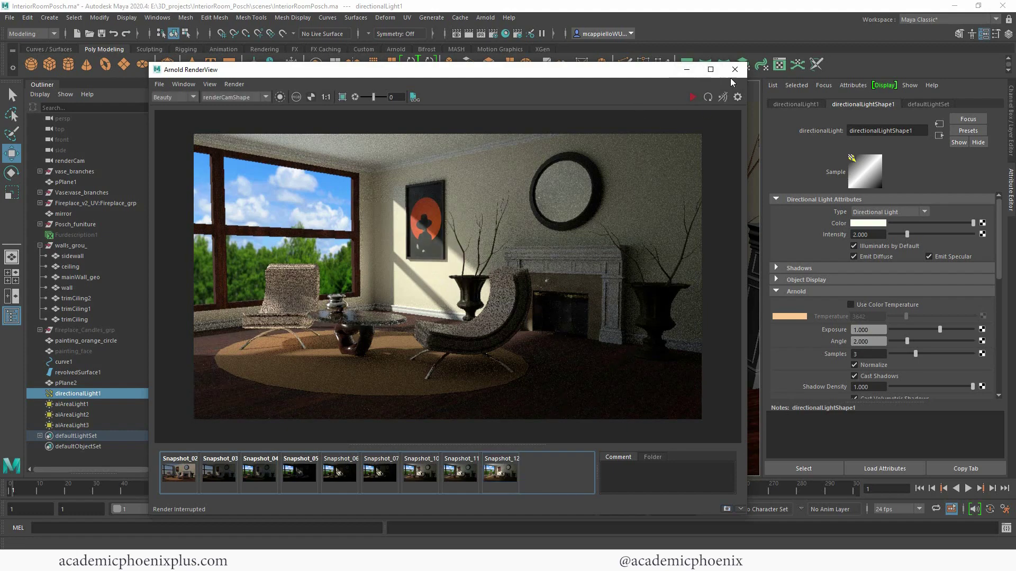
left_click(686, 69)
Step: Set Specular visibility to 0.299 on the floor area light and 0.326 on the wall area light, leaving the floor light selected
left_click(544, 326)
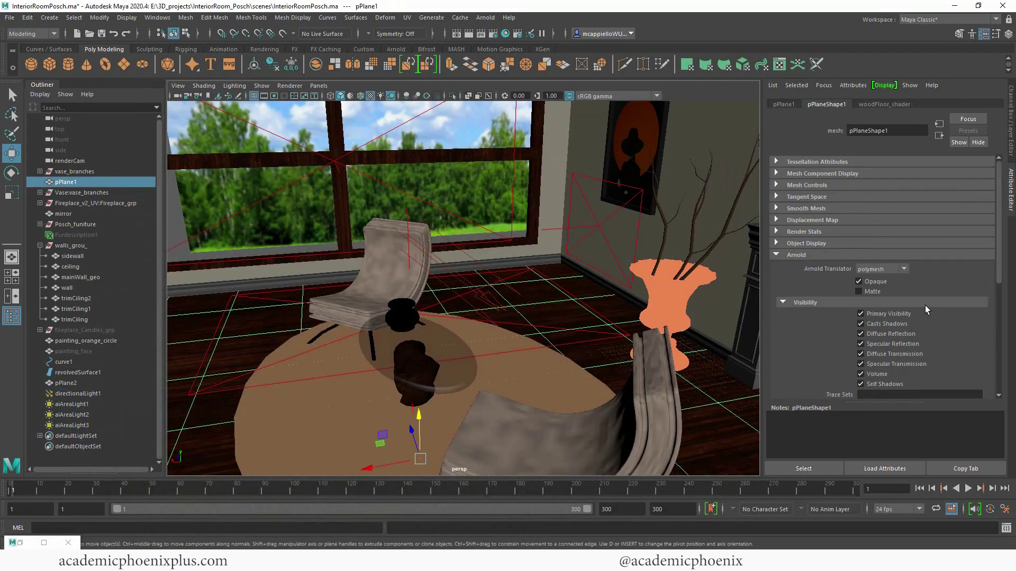
left_click(632, 337)
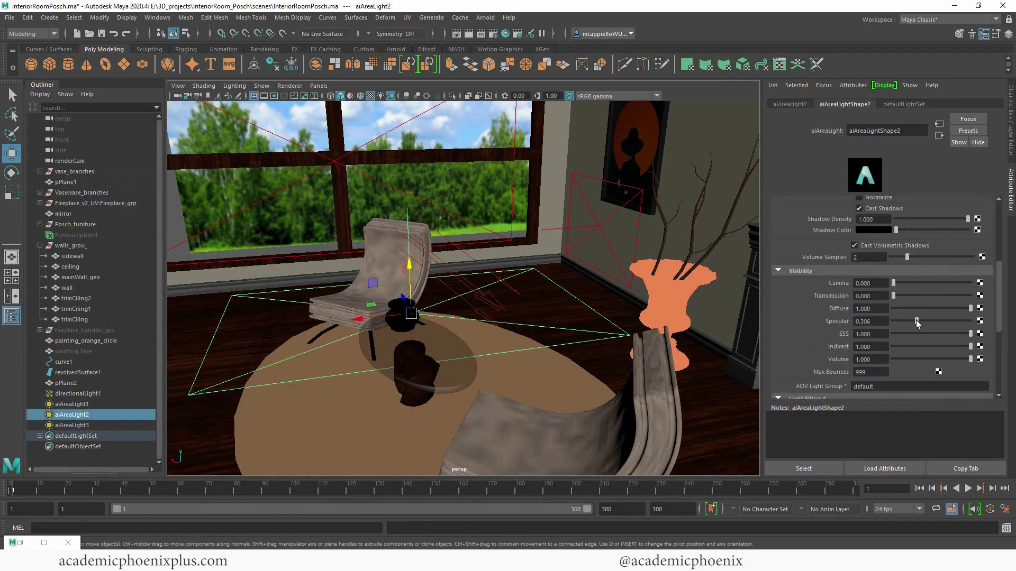
left_click(641, 212)
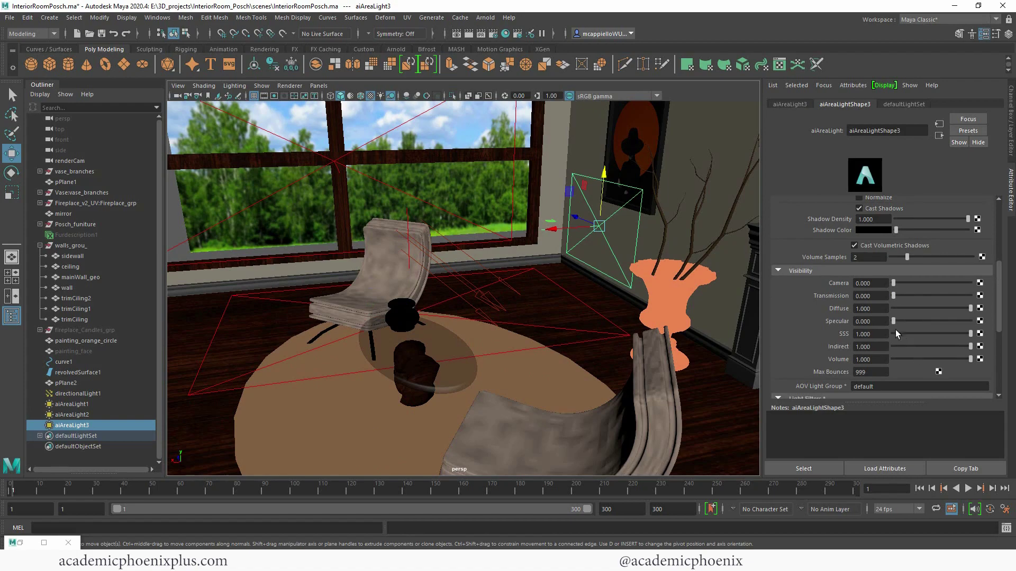
left_click(20, 544)
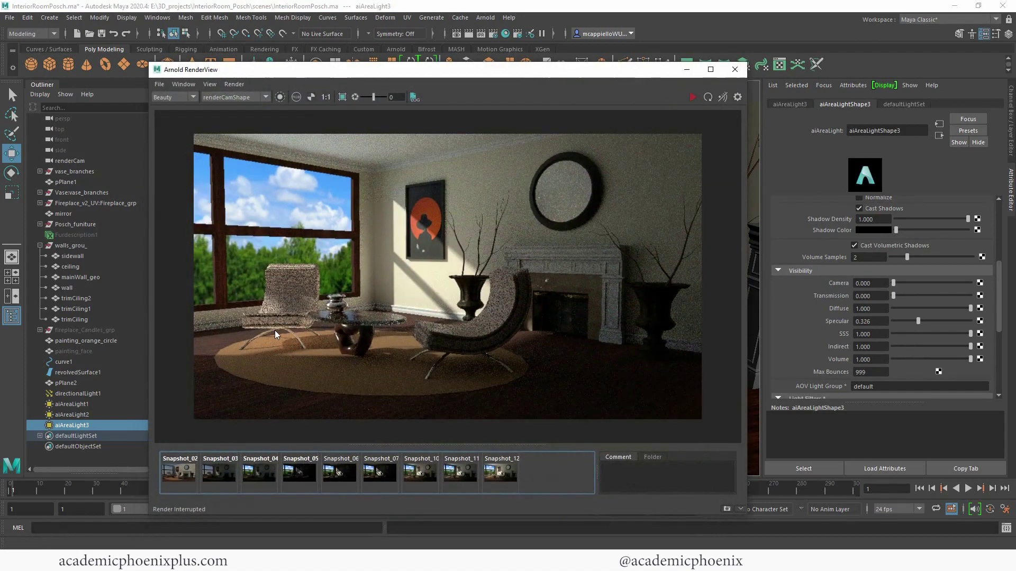
left_click(687, 71)
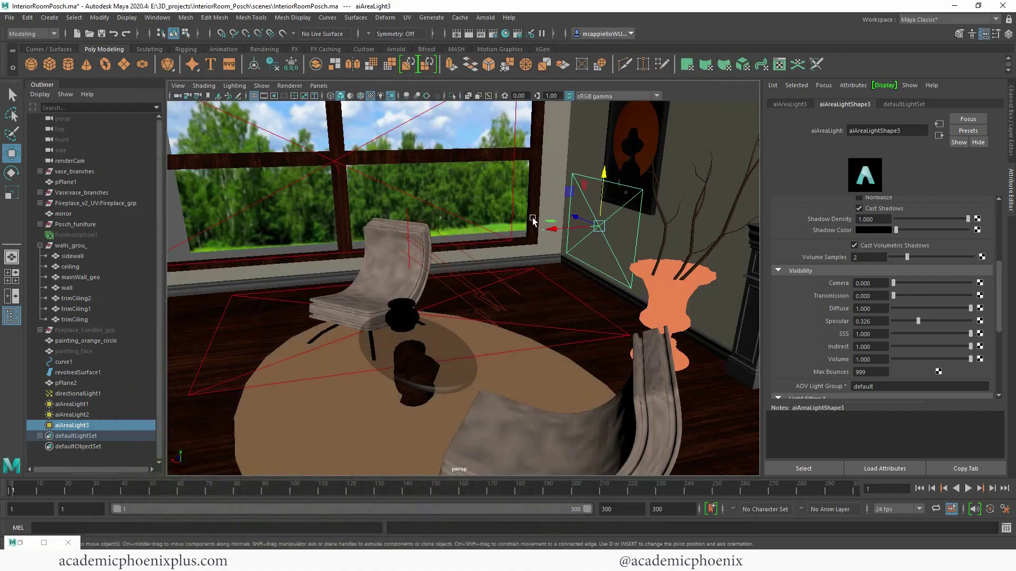
left_click(437, 317)
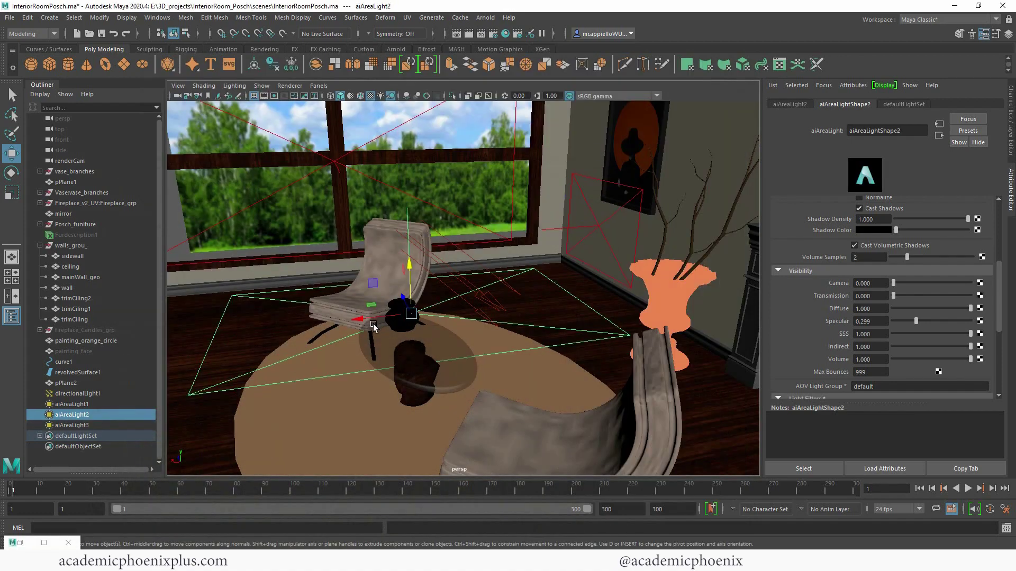
key("r")
left_click_drag(392, 319, 202, 329)
key("w")
key("ctrl+d")
key("ctrl+z")
key("ctrl+z")
key("ctrl+z")
key("ctrl+z")
Step: Add a Light Blocker filter to the floor area light
scroll(991, 303, "up", 5)
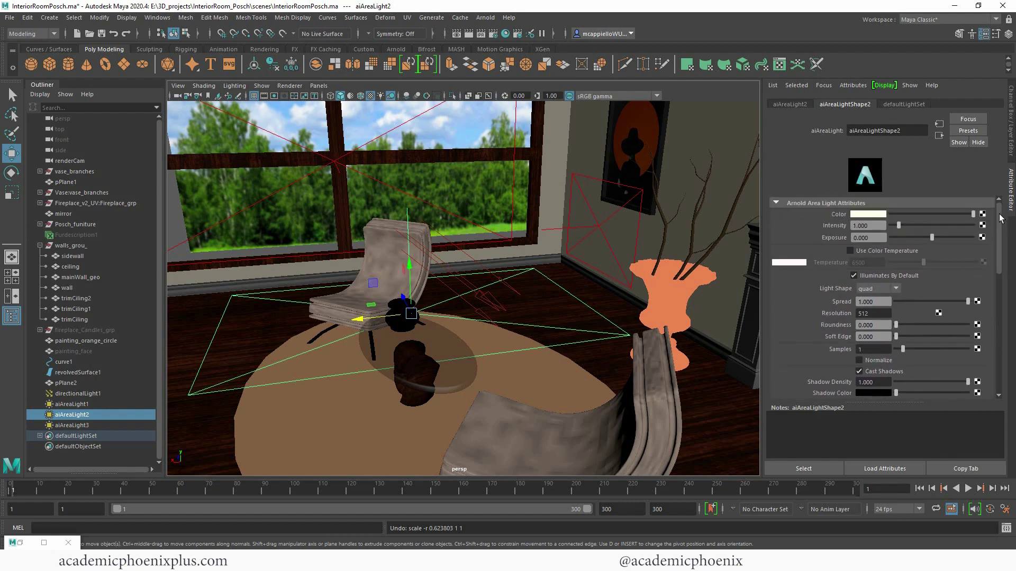
scroll(979, 296, "down", 10)
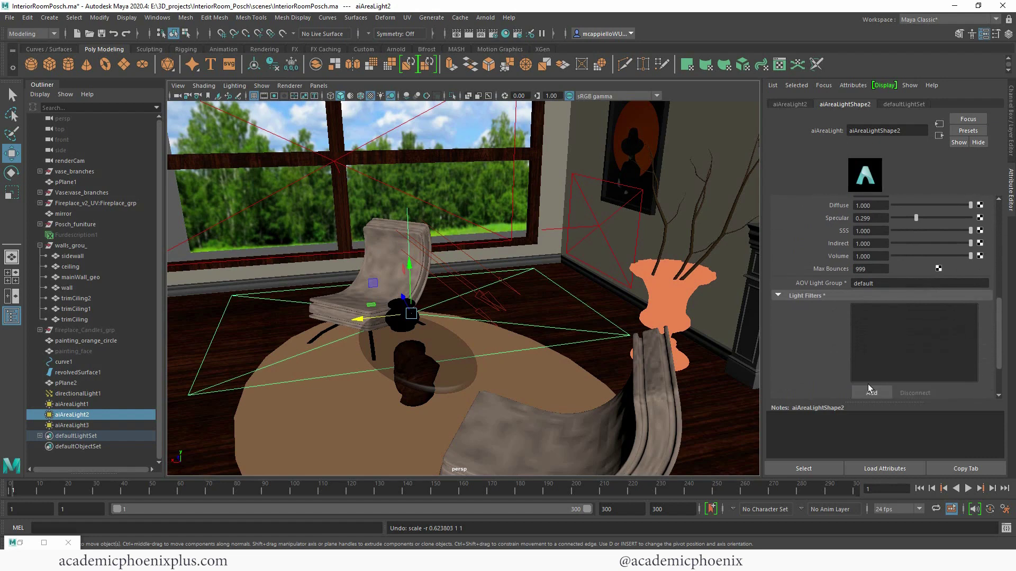
left_click(869, 394)
left_click(376, 206)
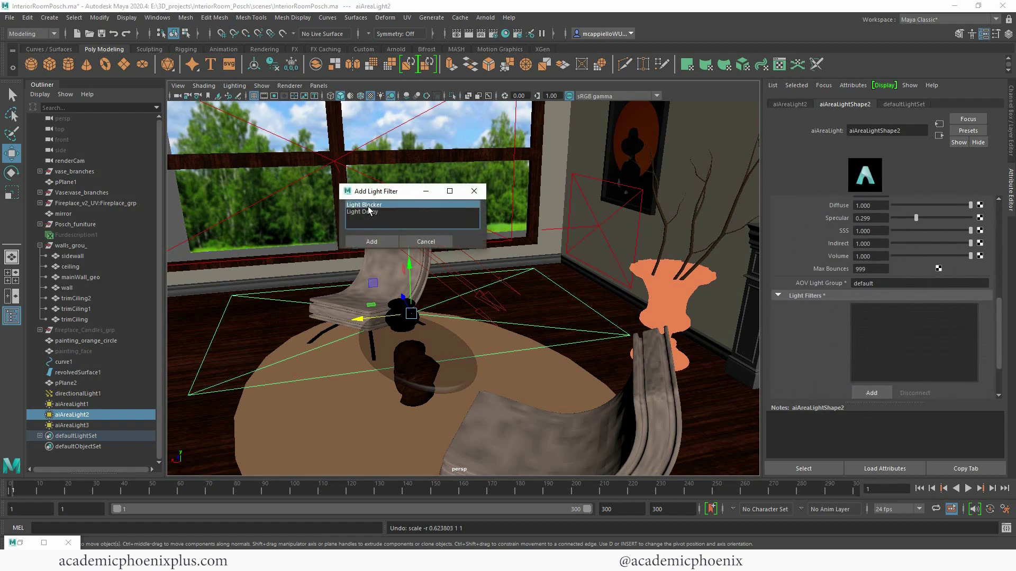
left_click(371, 241)
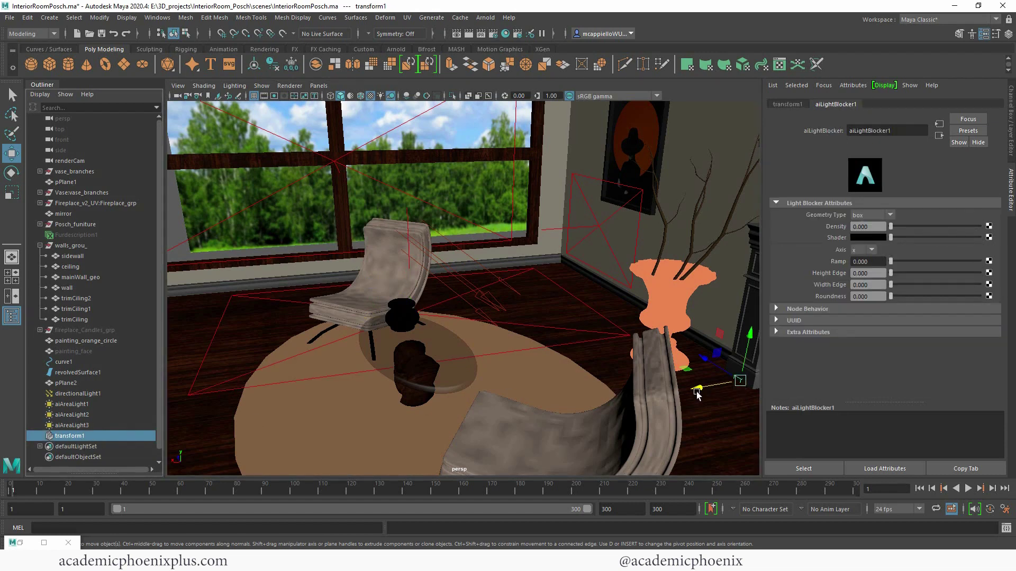
Step: Move the light blocker box to the lounge chair by the window and enlarge it to roughly the size of the seat
left_click_drag(697, 394, 483, 277)
scroll(483, 276, "up", 5)
key("r")
left_click_drag(352, 276, 394, 280)
mouse_move(351, 229)
left_mouse_down()
mouse_move(360, 258)
mouse_move(352, 238)
left_mouse_up()
key("e")
key("w")
key("r")
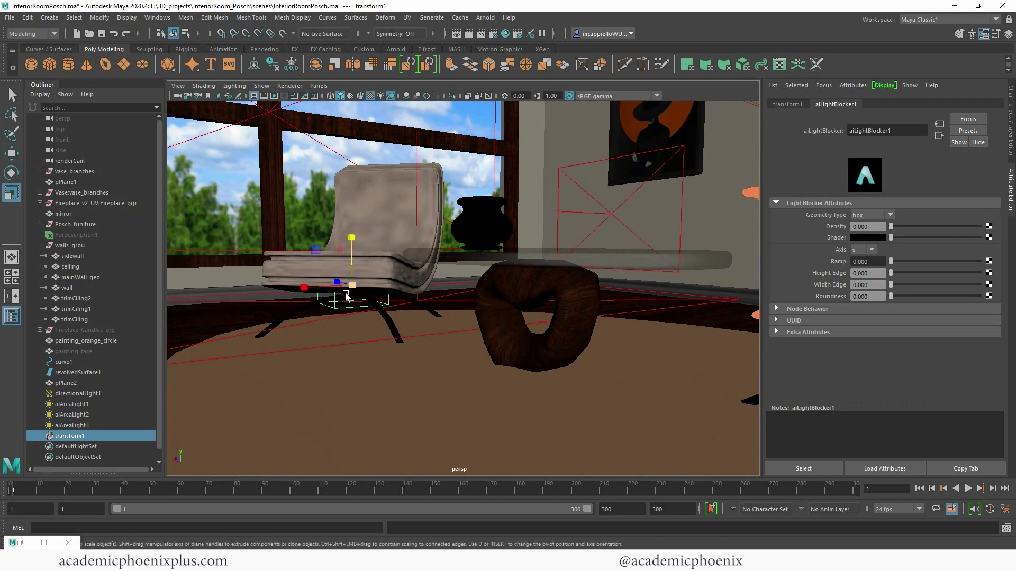
left_click_drag(346, 295, 405, 272)
left_click_drag(347, 239, 286, 255)
Step: Rotate the light blocker to line up with the lounge chair and reposition it so it encloses the seat
key("e")
key("w")
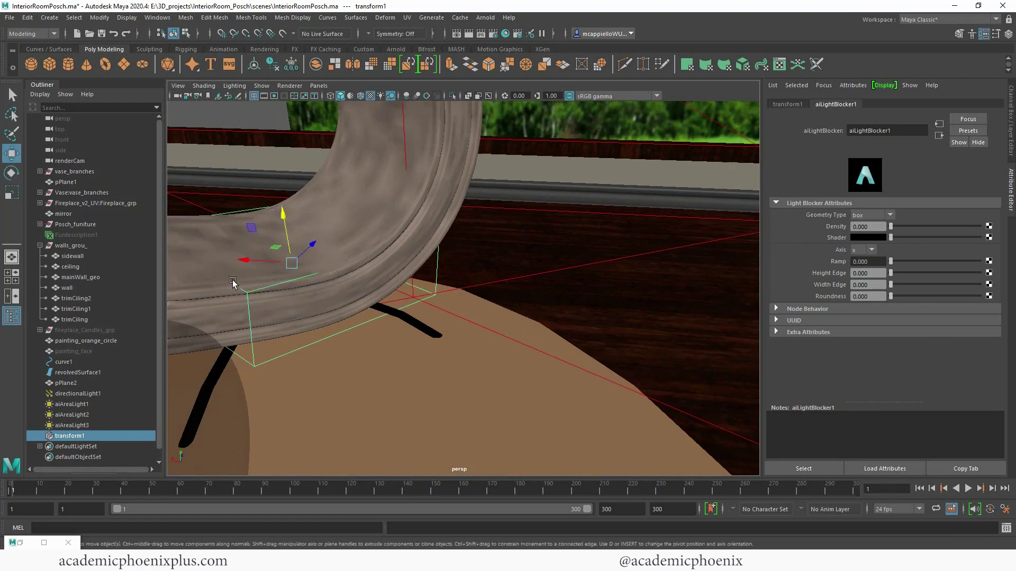
scroll(287, 259, "up", 3)
scroll(287, 259, "down", 3)
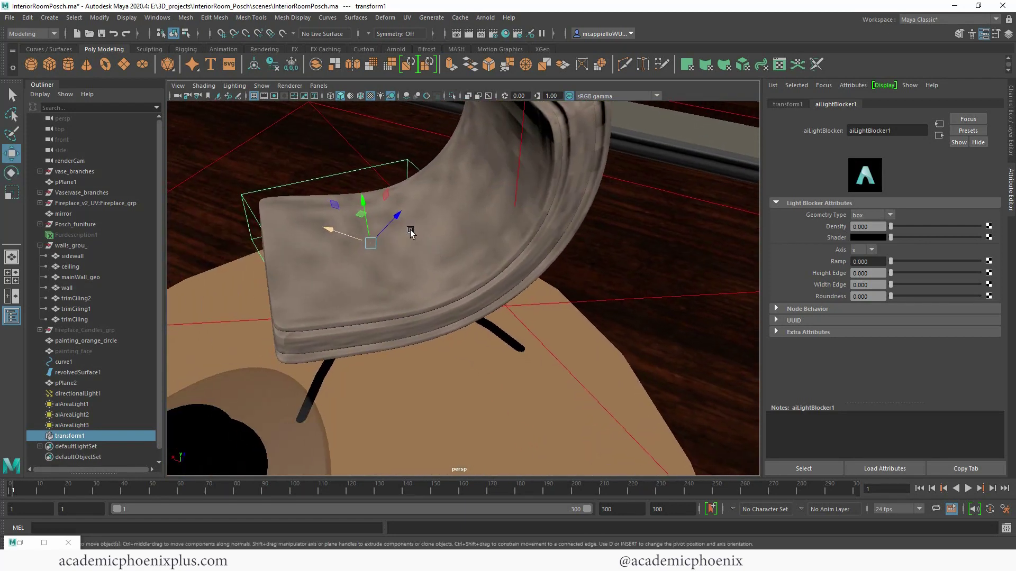
key("e")
left_click_drag(343, 302, 333, 304)
key("w")
left_click_drag(371, 244, 373, 240)
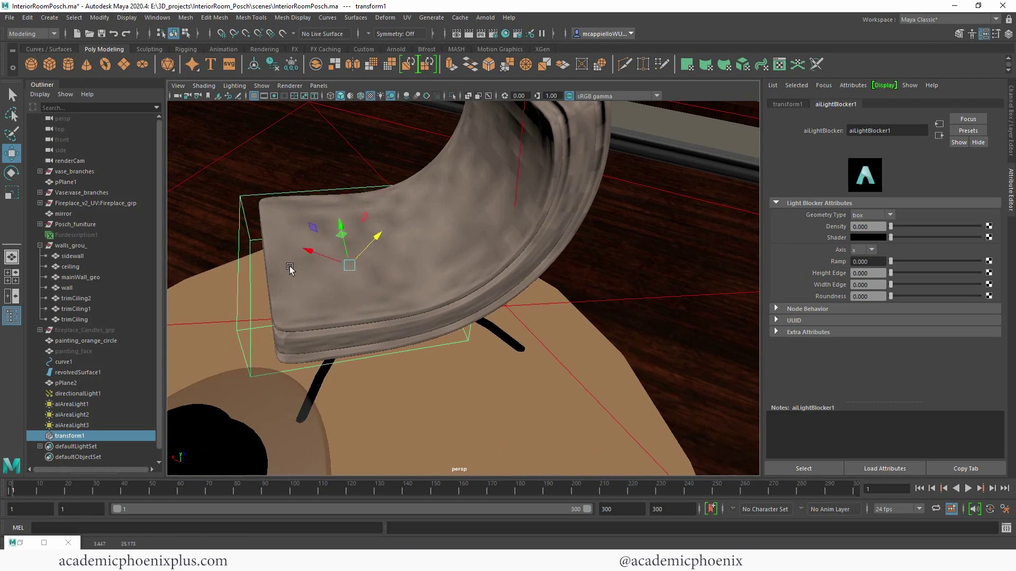
Step: Fit the light blocker as a flat box under the window chair's seat, with Density 0.259, Height Edge 0.217 and Width Edge 0.229
left_click_drag(309, 257, 333, 260)
left_click_drag(378, 294, 423, 294, "alt")
left_click_drag(379, 263, 373, 264)
left_click_drag(443, 260, 396, 235, "alt")
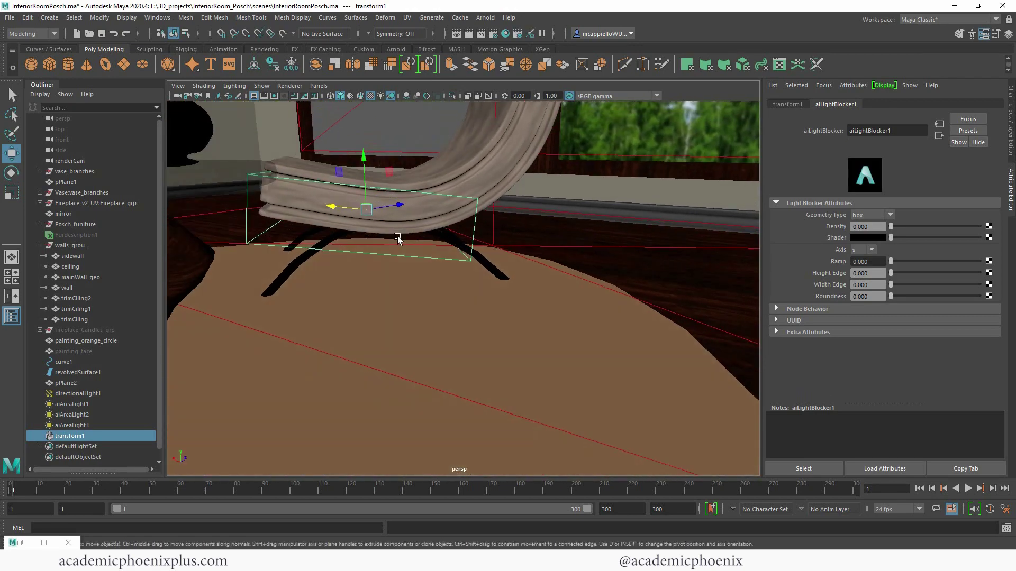
key("r")
left_click_drag(361, 161, 437, 198)
key("w")
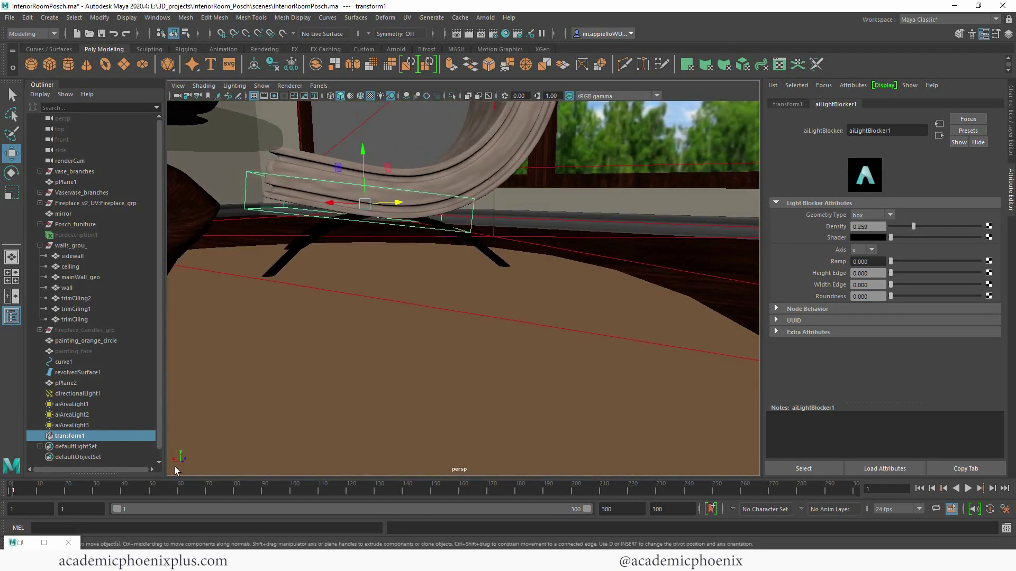
mouse_move(892, 273)
left_mouse_down()
mouse_move(903, 274)
mouse_move(899, 284)
mouse_move(907, 273)
left_mouse_up()
Step: Render a crop region around the window chair's seat and legs in the Arnold RenderView
left_click(20, 543)
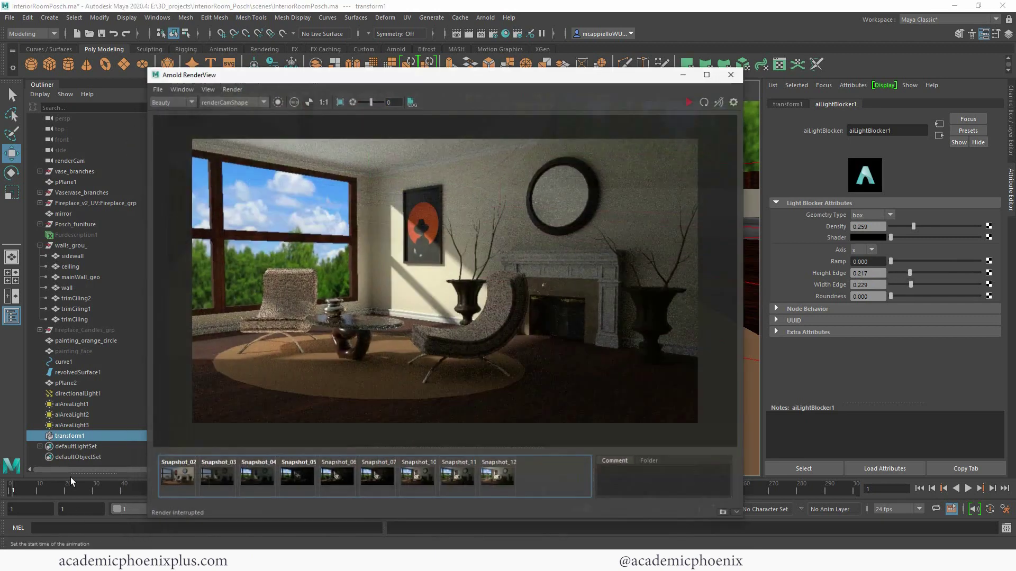
left_click(342, 97)
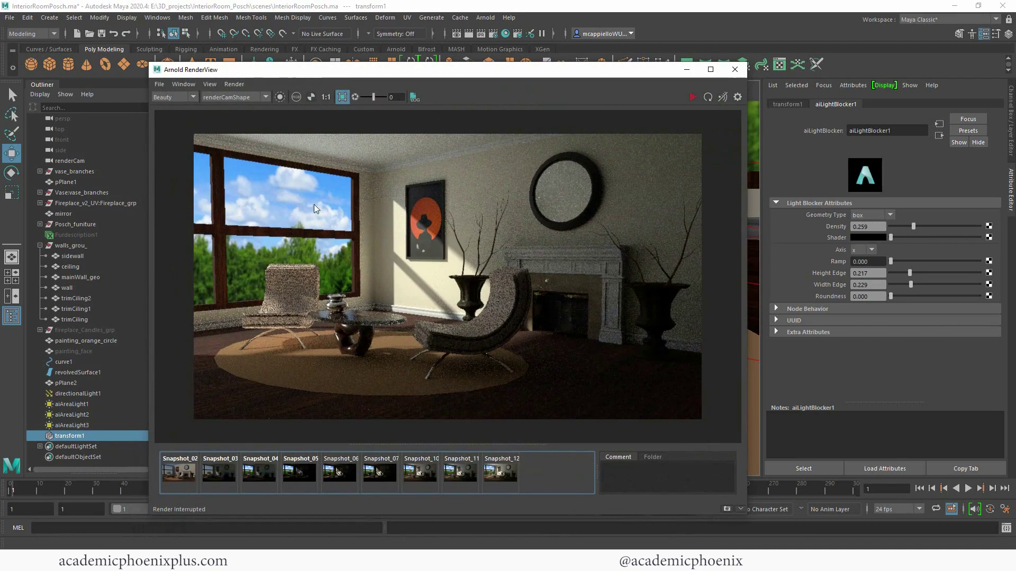
left_click_drag(316, 339, 321, 338)
left_click(231, 311)
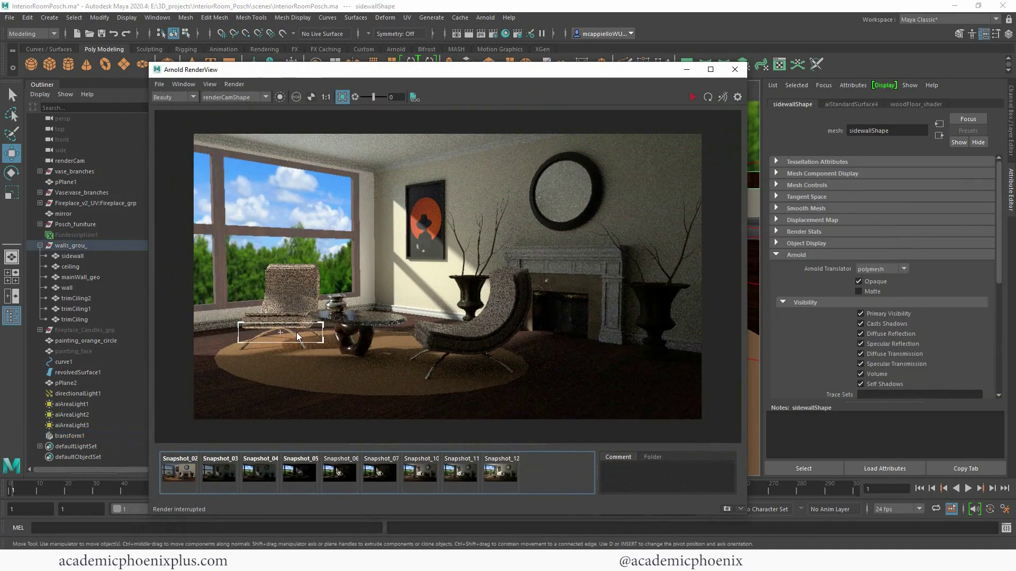
left_click(342, 97)
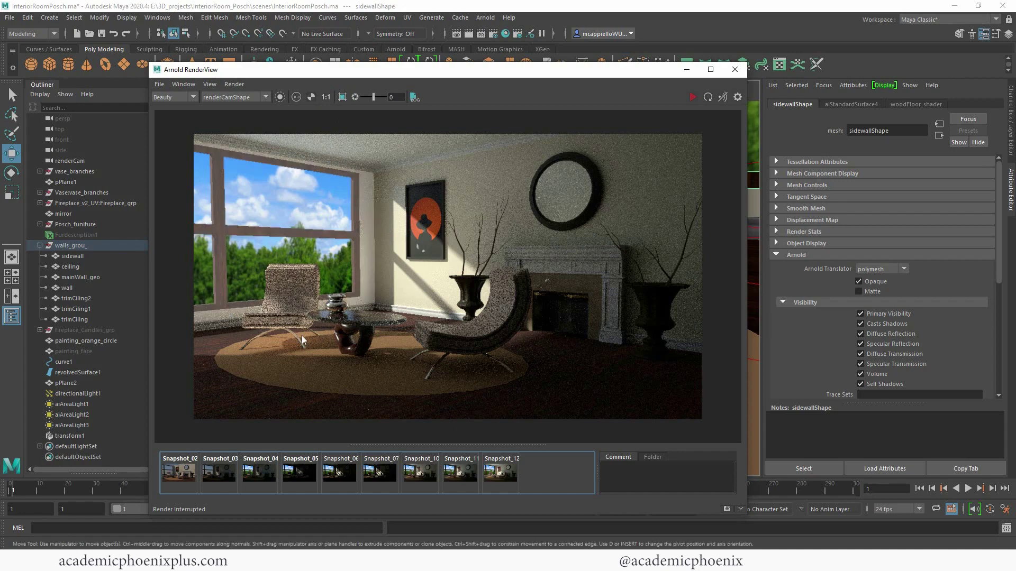
left_click(342, 97)
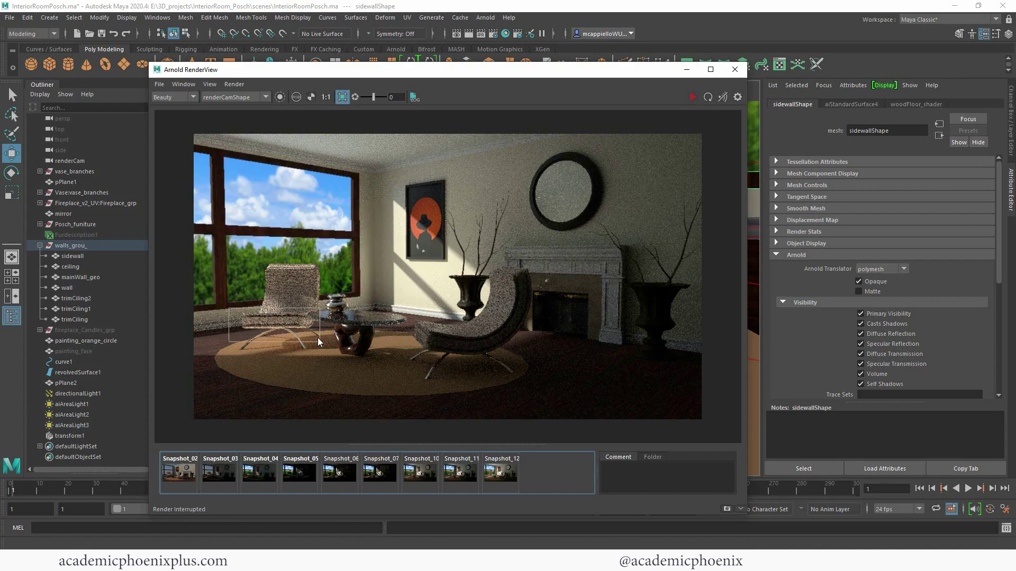
left_click_drag(318, 339, 324, 343)
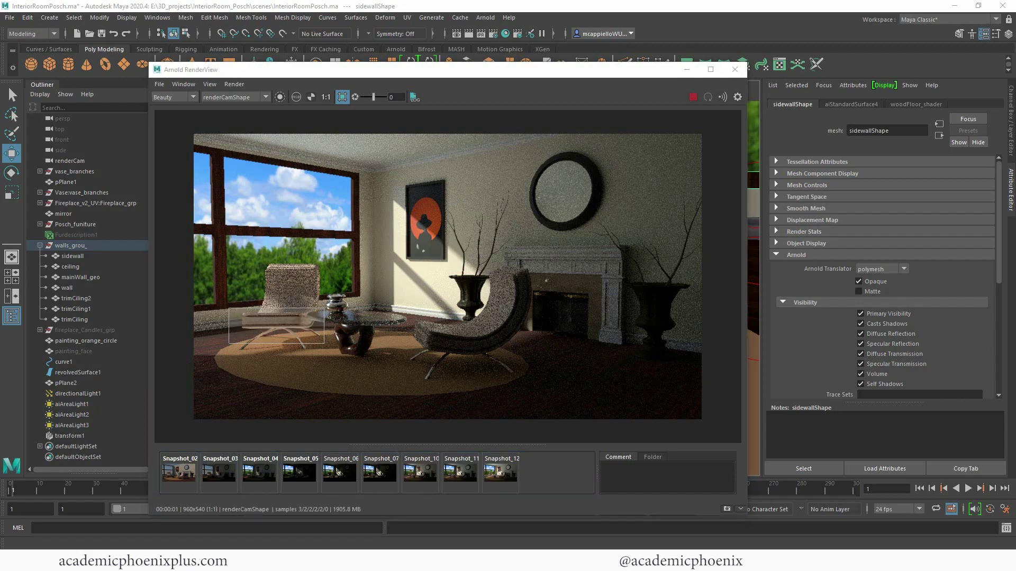
Step: Compare the crop render of the window chair with Snapshot_12 and store the current render as a new snapshot
left_click(498, 473)
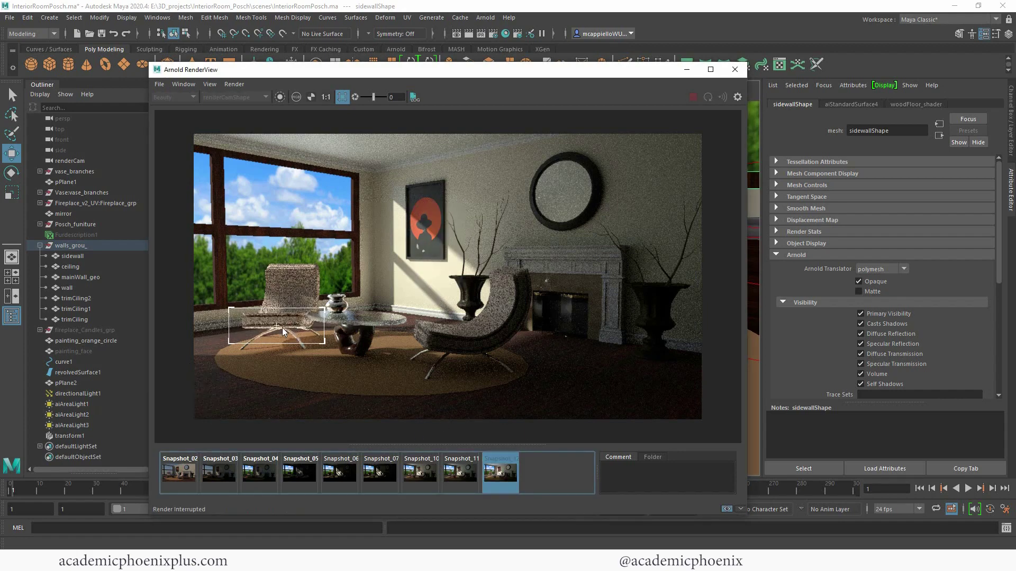
left_click(503, 475)
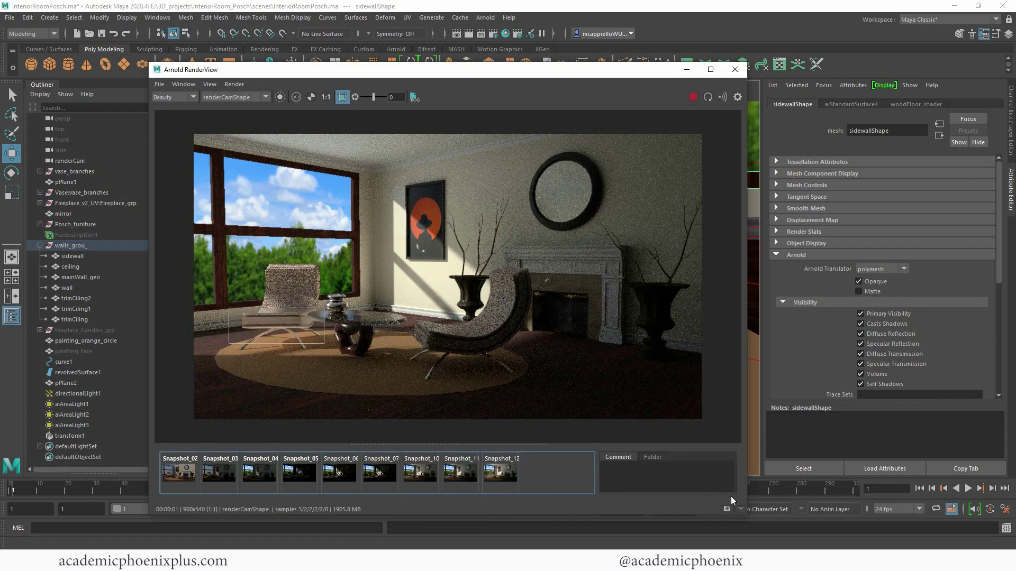
left_click(726, 509)
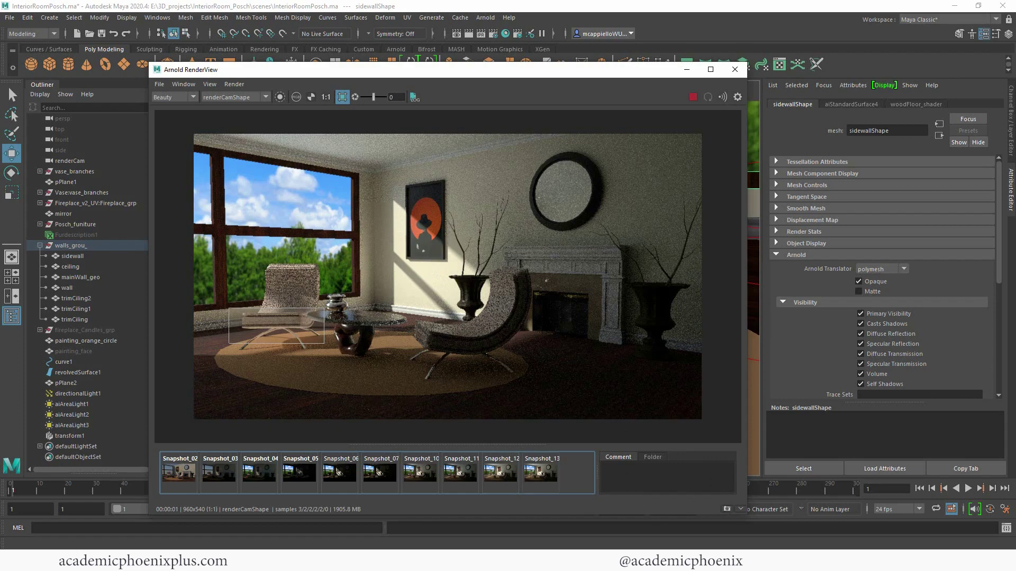
Step: Set the light blocker's Density to 0.578, Height Edge to 0.289 and Width Edge to 0.265
left_click(686, 70)
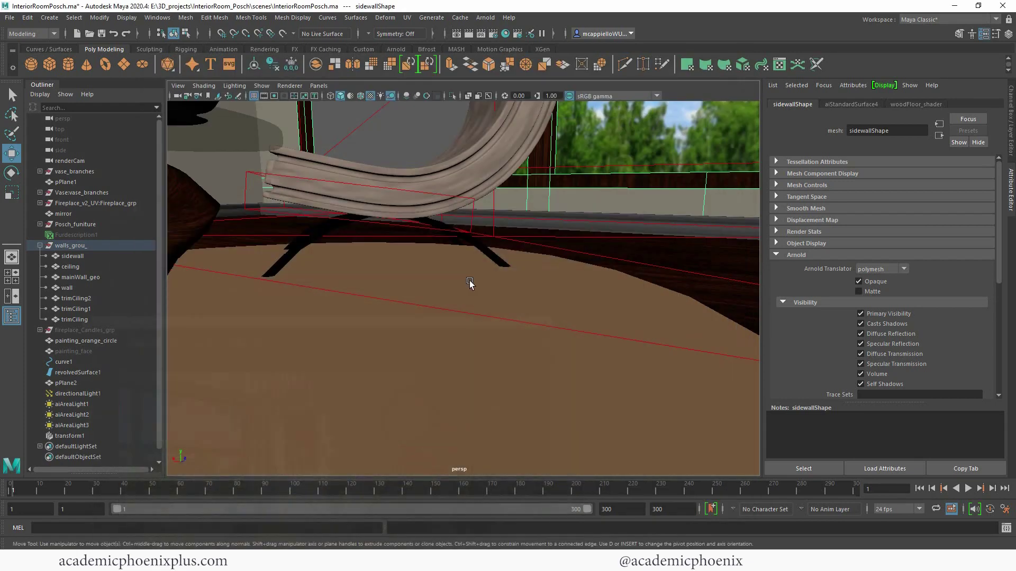
left_click(458, 207)
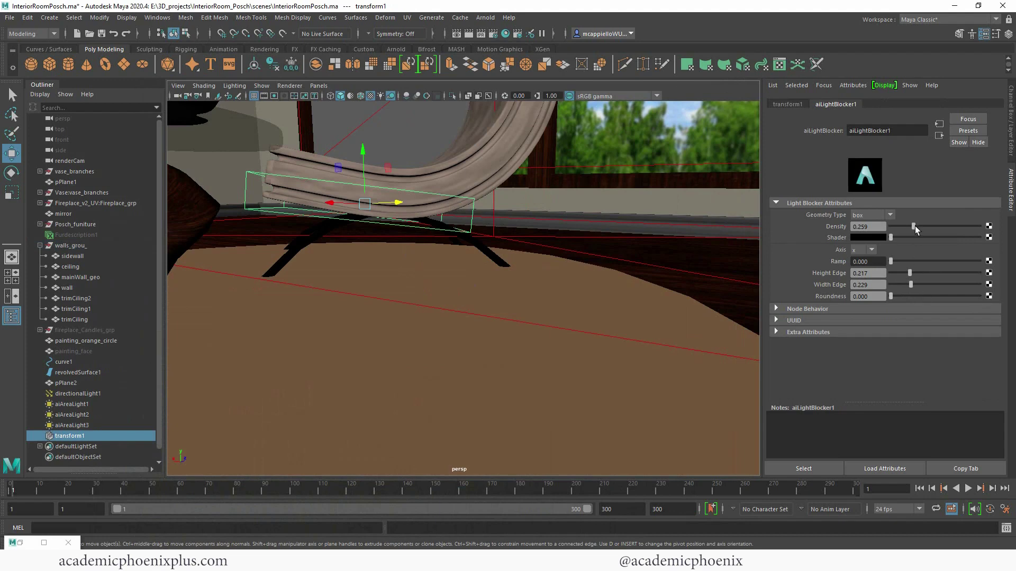
left_click_drag(914, 227, 932, 226)
left_click_drag(911, 285, 918, 273)
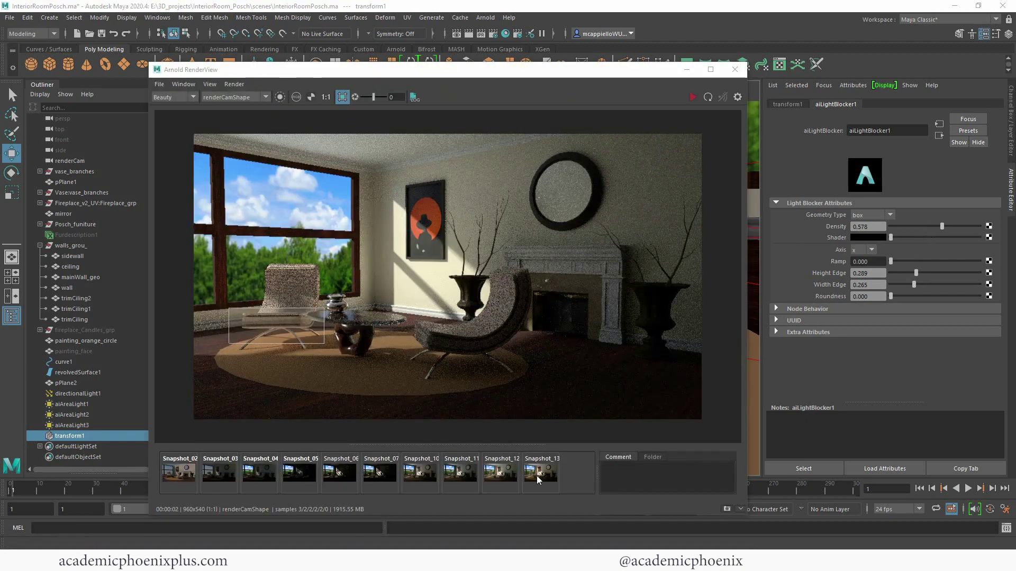
Step: Compare the updated crop render with Snapshot_13 to judge the shadow beneath the window chair
left_click(541, 474)
left_click(541, 474)
left_click(541, 474)
left_click(541, 474)
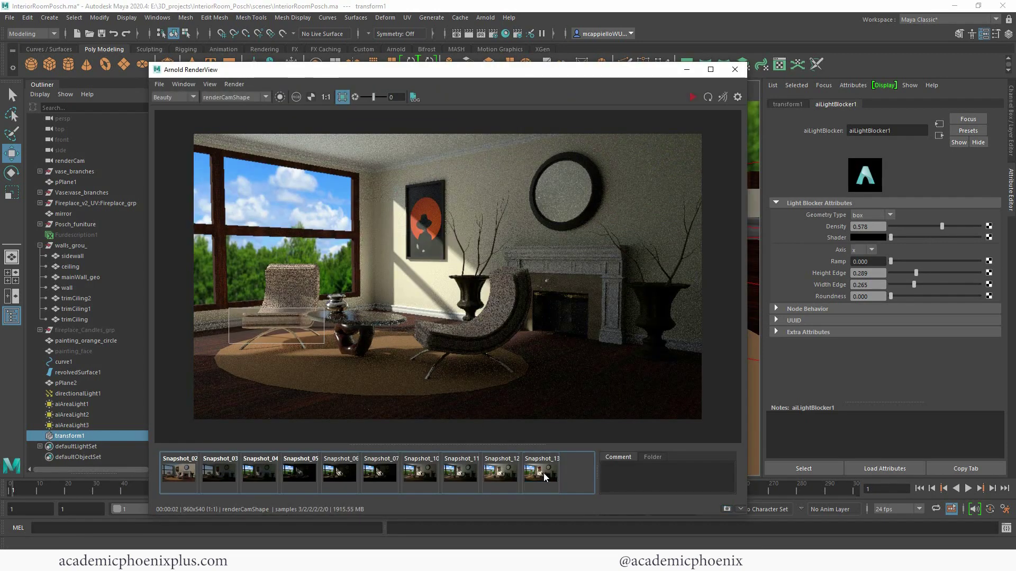
left_click(546, 476)
left_click(546, 476)
left_click(546, 476)
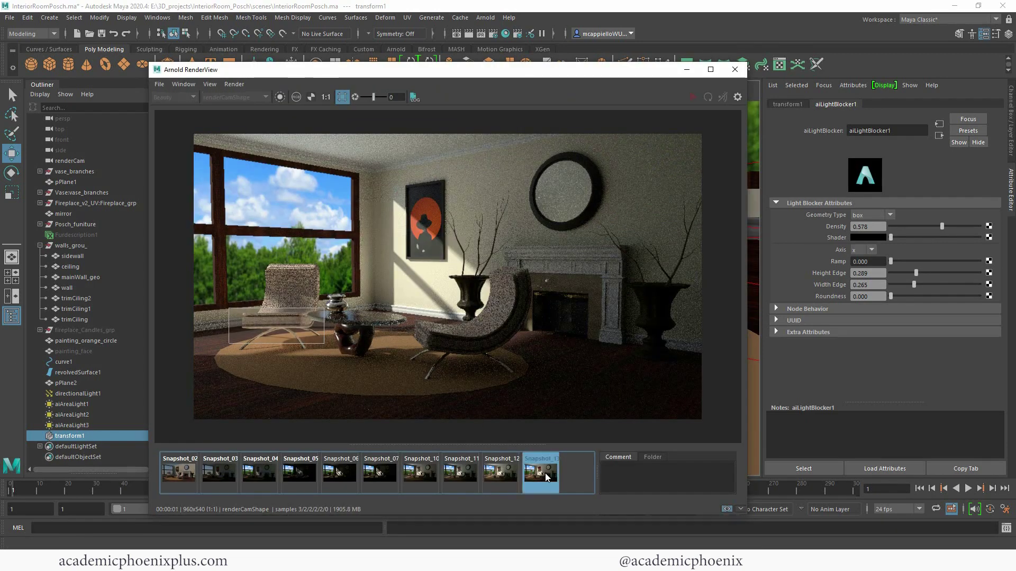
left_click(546, 476)
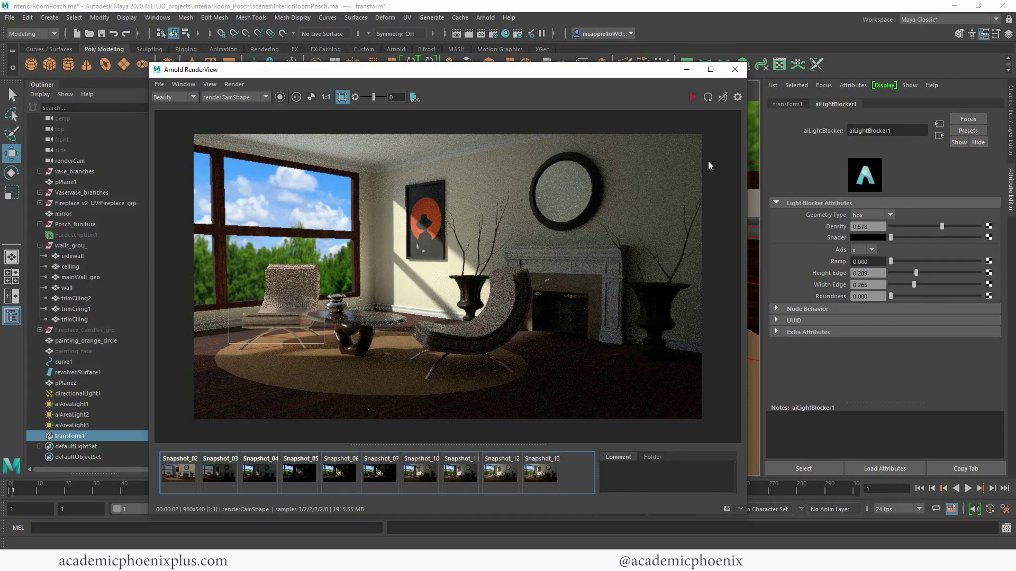
Step: Create a new Arnold area light, scale it up and raise it above the floor, turning it around its vertical axis
left_click(735, 69)
left_click(485, 18)
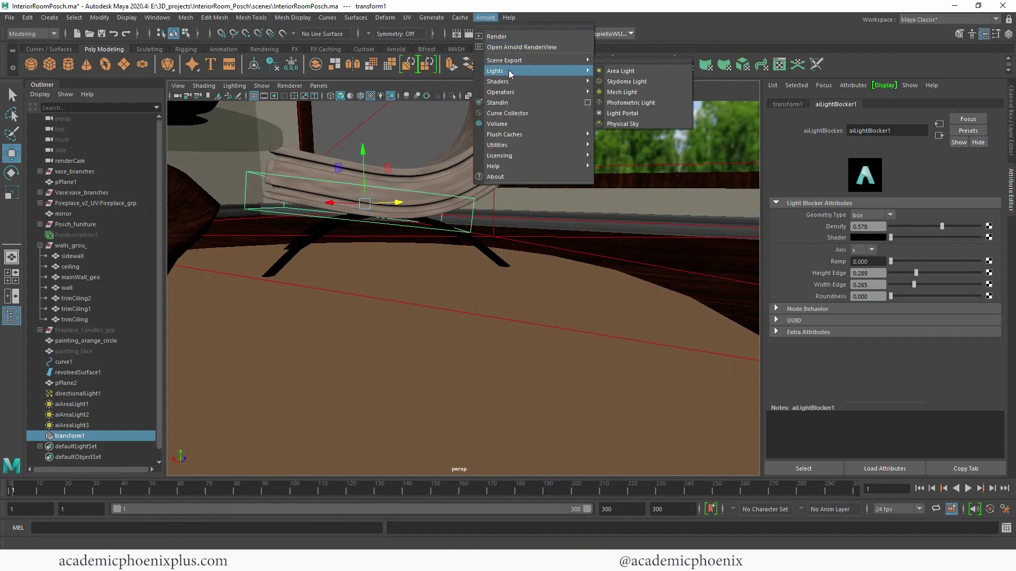
left_click(627, 72)
left_click_drag(625, 202, 479, 303, "alt")
key("r")
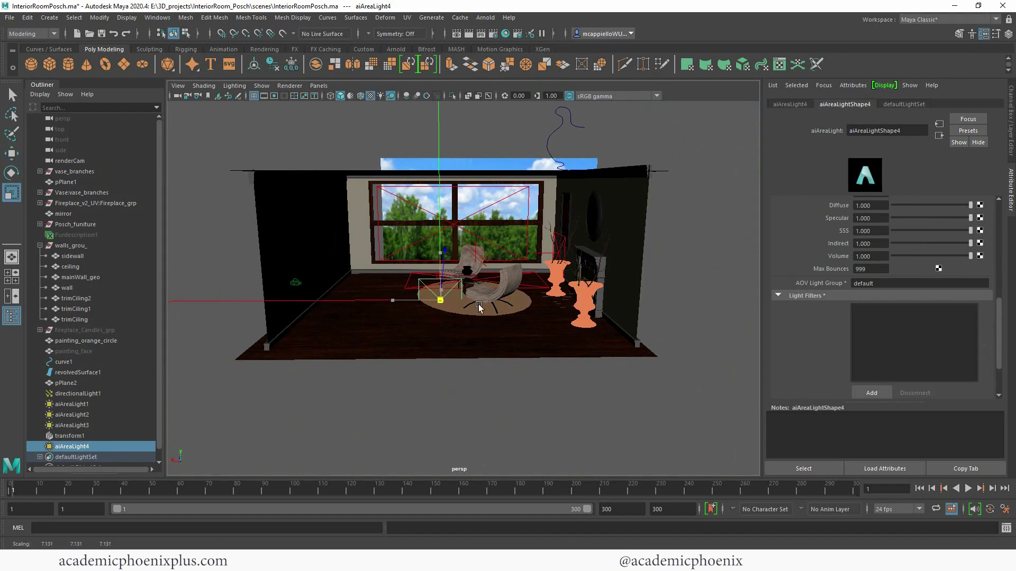
key("w")
left_click_drag(443, 255, 446, 206)
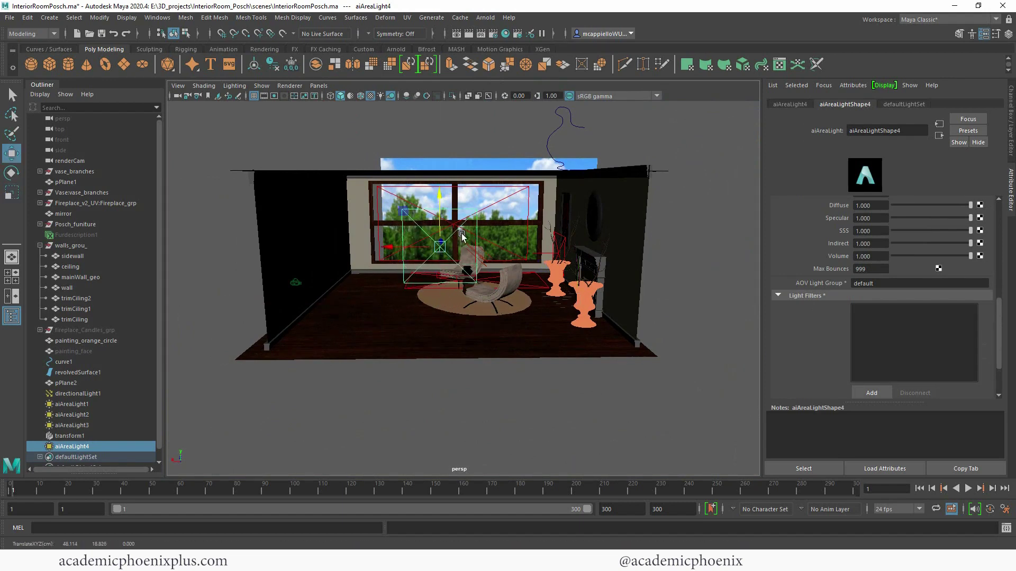
key("e")
left_click_drag(463, 249, 418, 253)
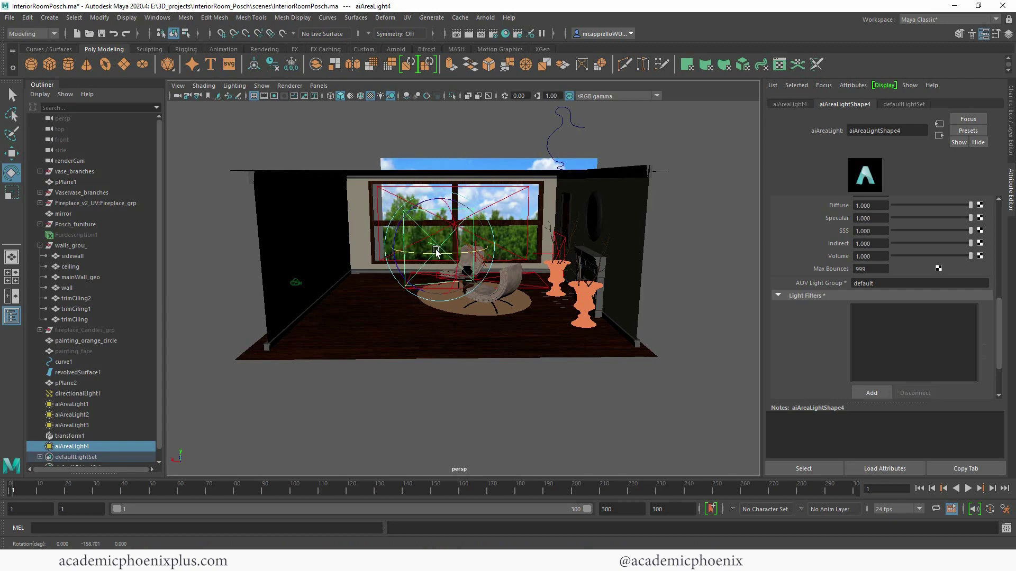
Step: Enlarge the new area light and place it at the room's open side, rotated to about -180° in Y so it faces inward
mouse_move(513, 234)
left_mouse_down("alt")
mouse_move(427, 238)
mouse_move(588, 231)
mouse_move(487, 250)
mouse_move(507, 248)
left_mouse_up("alt")
key("w")
left_click_drag(490, 202, 472, 241)
scroll(412, 227, "down", 5)
key("r")
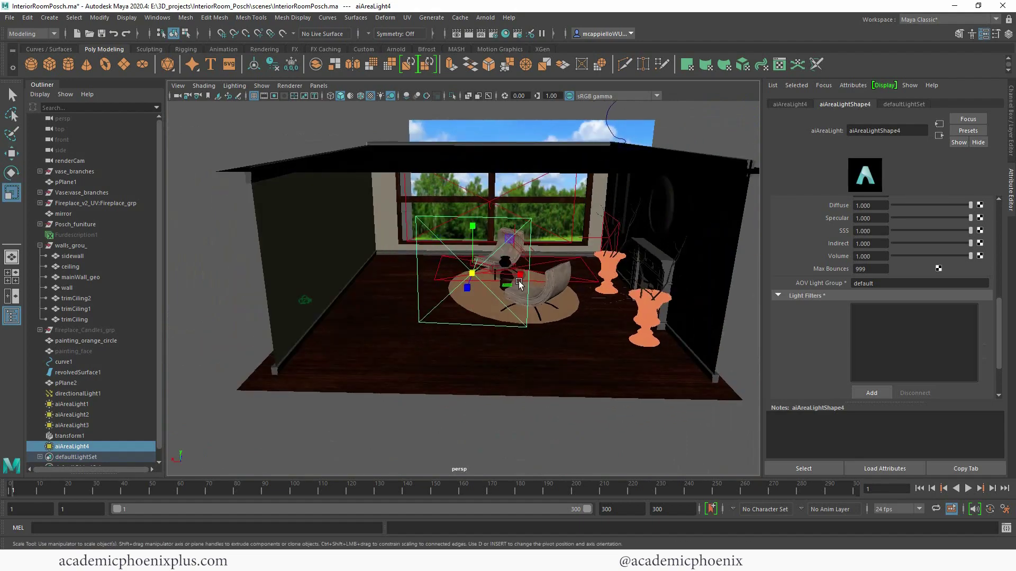
mouse_move(517, 278)
left_mouse_down()
mouse_move(590, 279)
mouse_move(375, 270)
mouse_move(488, 275)
mouse_move(501, 289)
left_mouse_up()
key("w")
left_click_drag(403, 310, 665, 276)
key("r")
key("w")
key("e")
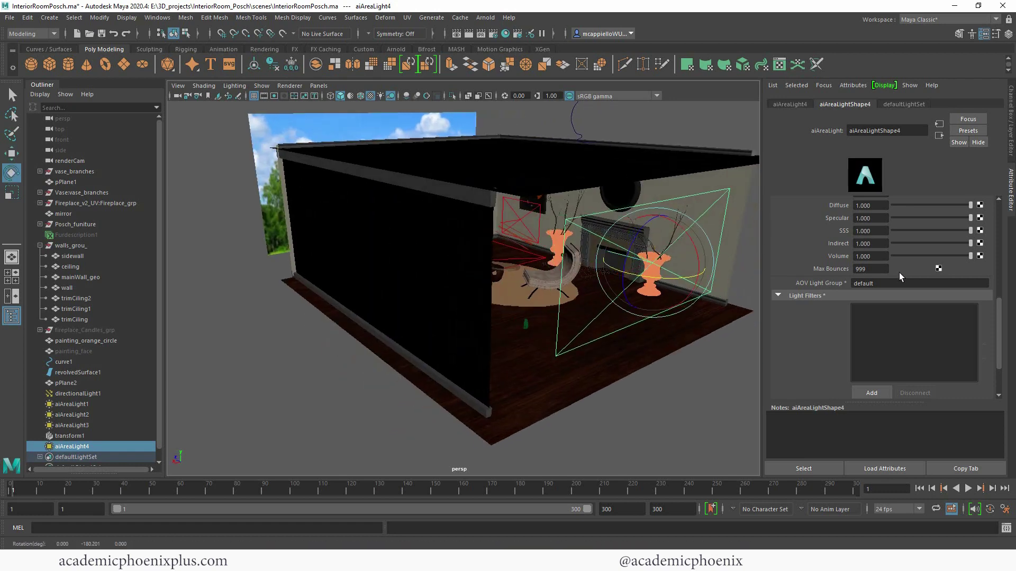
Step: Turn off Normalize on the new area light and give it a pale warm color with hue 36.358, saturation 0.218 and value 1
left_click_drag(1000, 304, 1000, 233)
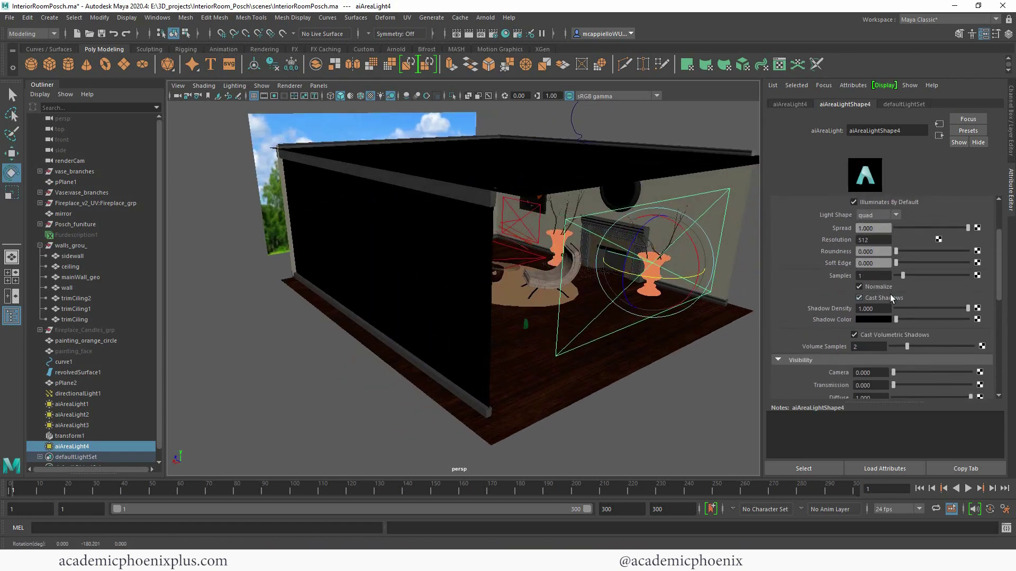
right_click_drag(642, 244, 741, 232, "alt")
middle_click_drag(741, 233, 672, 256, "alt")
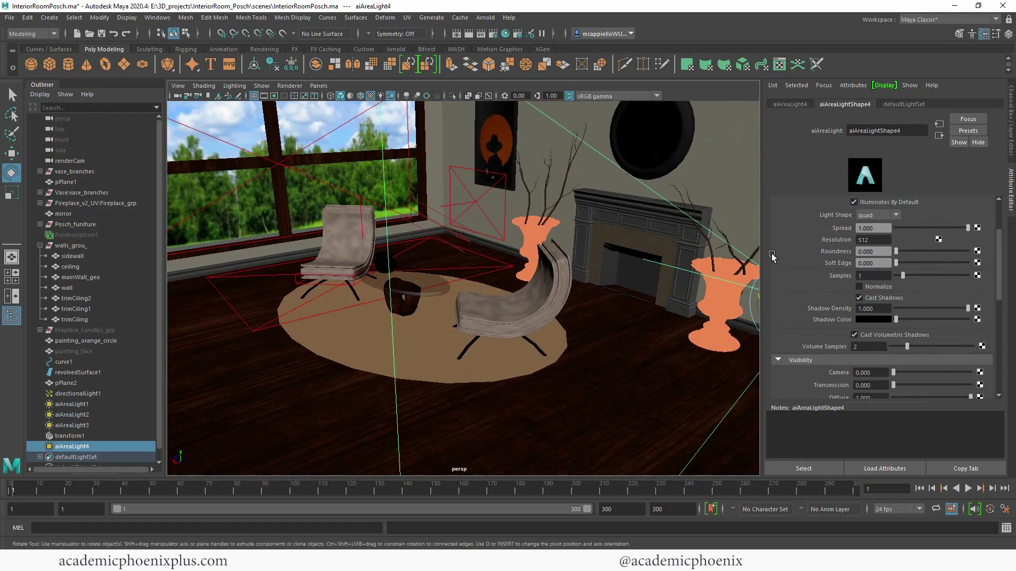
left_click(999, 223)
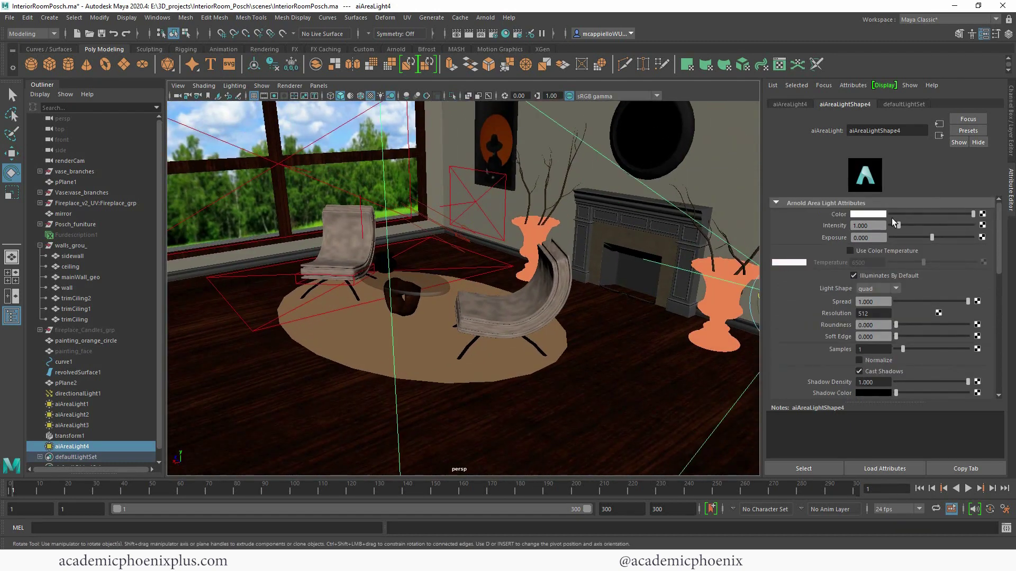
left_click(871, 213)
left_click_drag(827, 259, 834, 260)
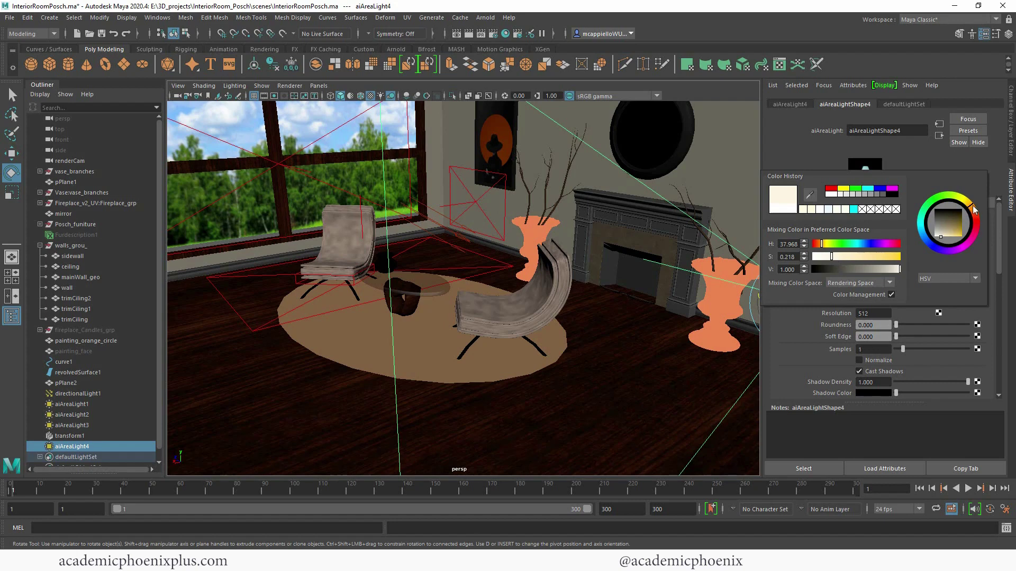
left_click_drag(974, 209, 970, 212)
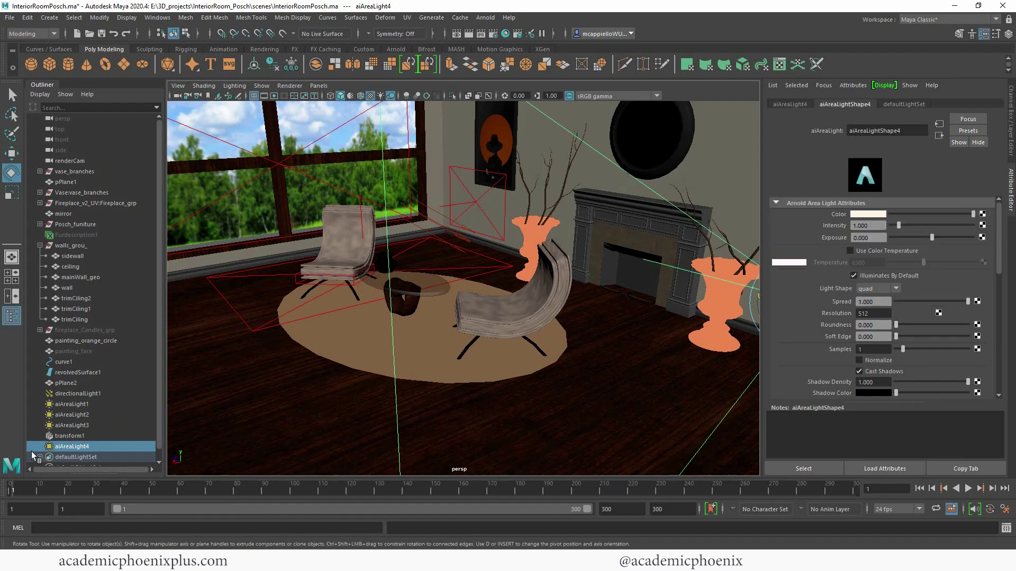
Step: Render the full room with the new area light and compare the result with Snapshot_13
left_click(506, 33)
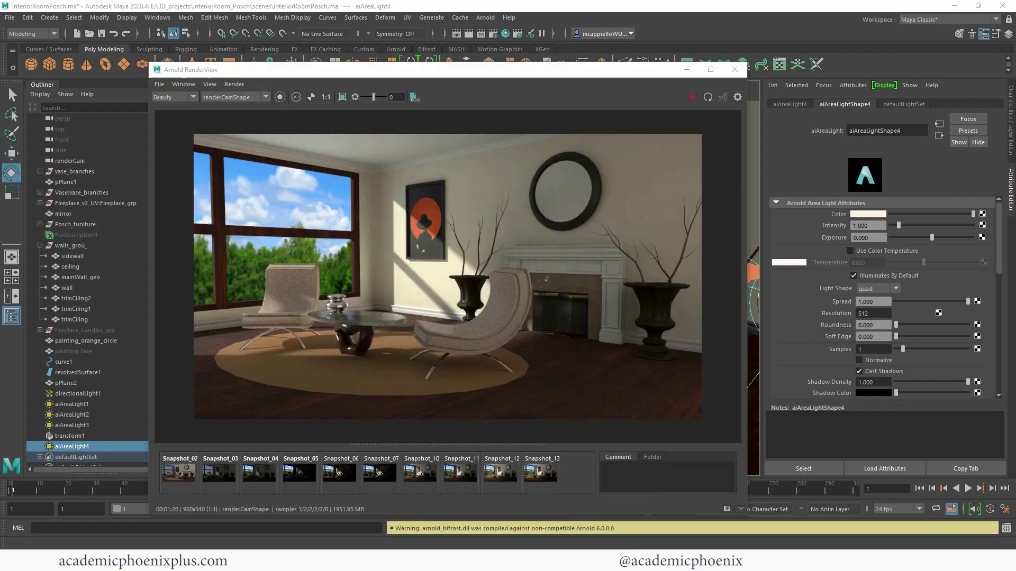
left_click(547, 474)
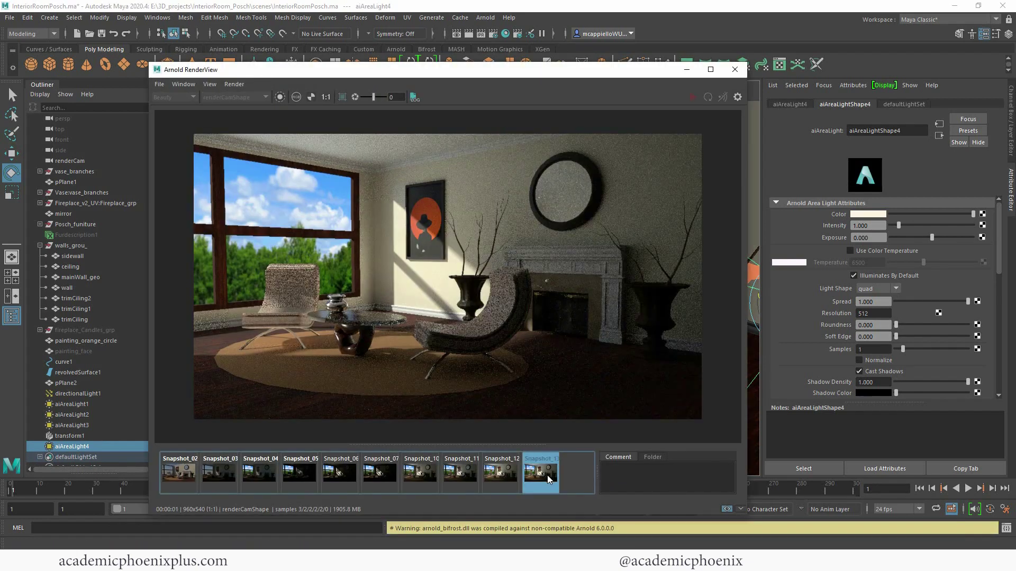
left_click(542, 474)
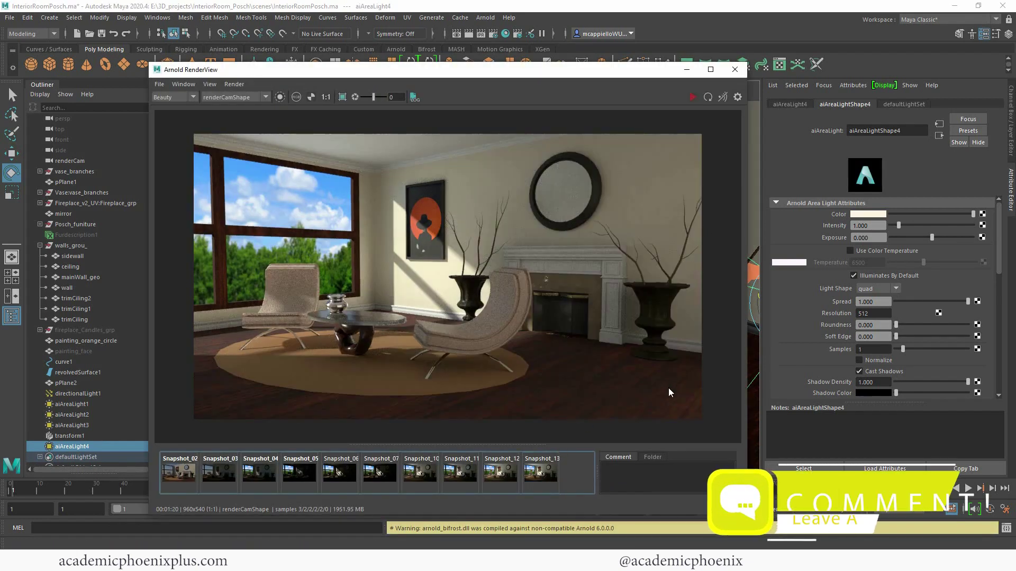
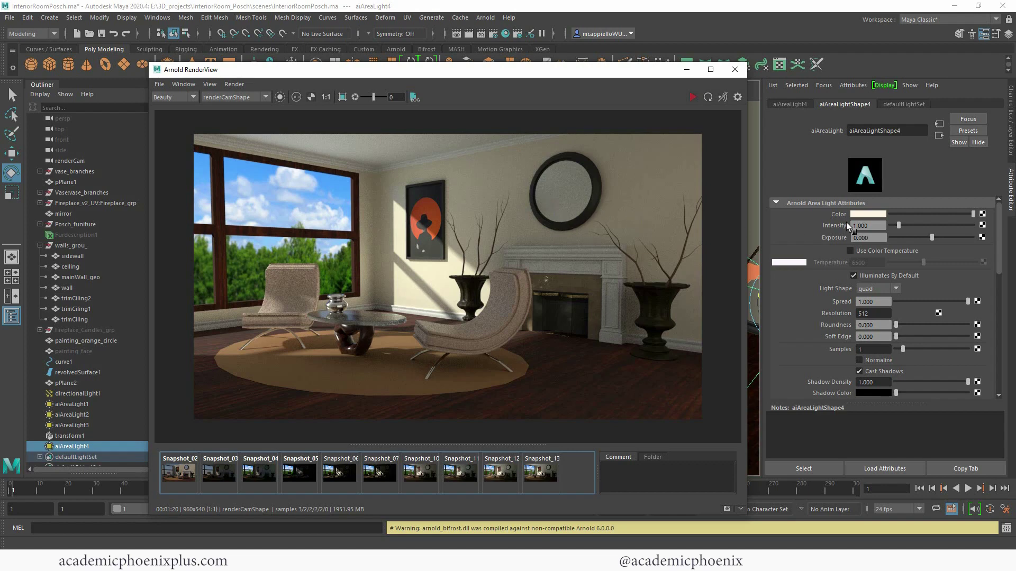
Step: Give aiAreaLight4 a more saturated peach color with hue 19.073 and set its intensity to 0.9
left_click(876, 216)
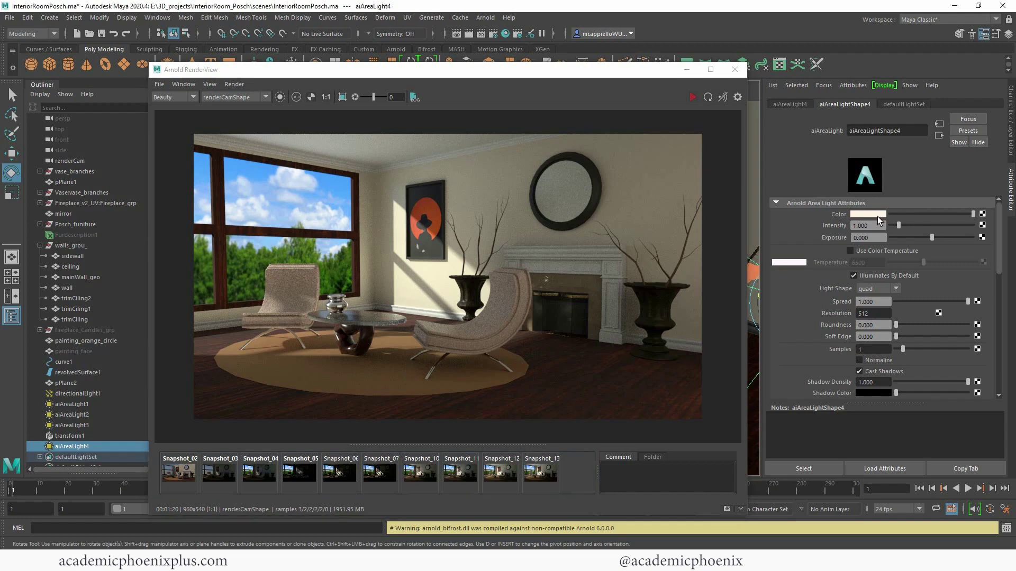
left_click(872, 216)
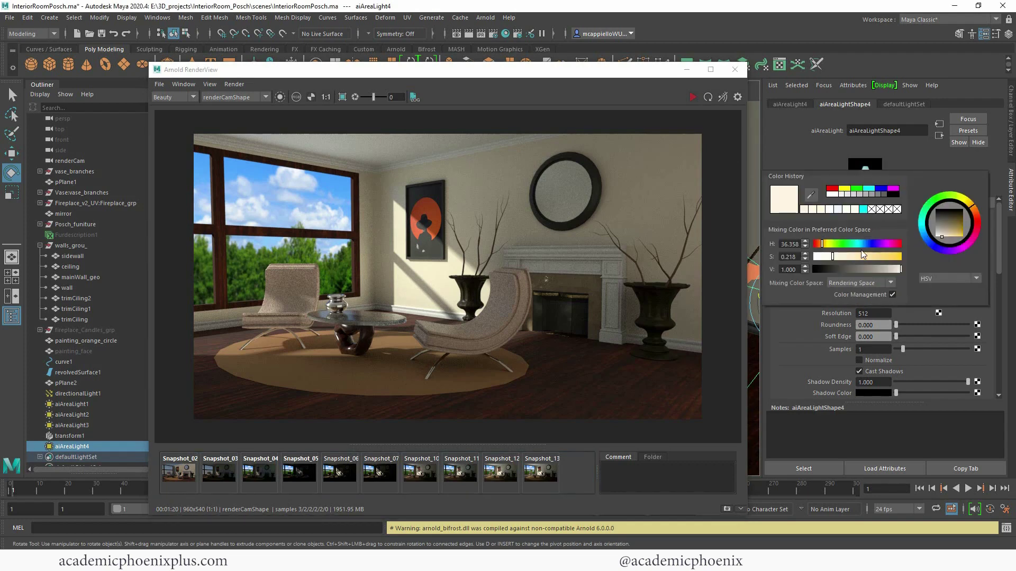
left_click(983, 213)
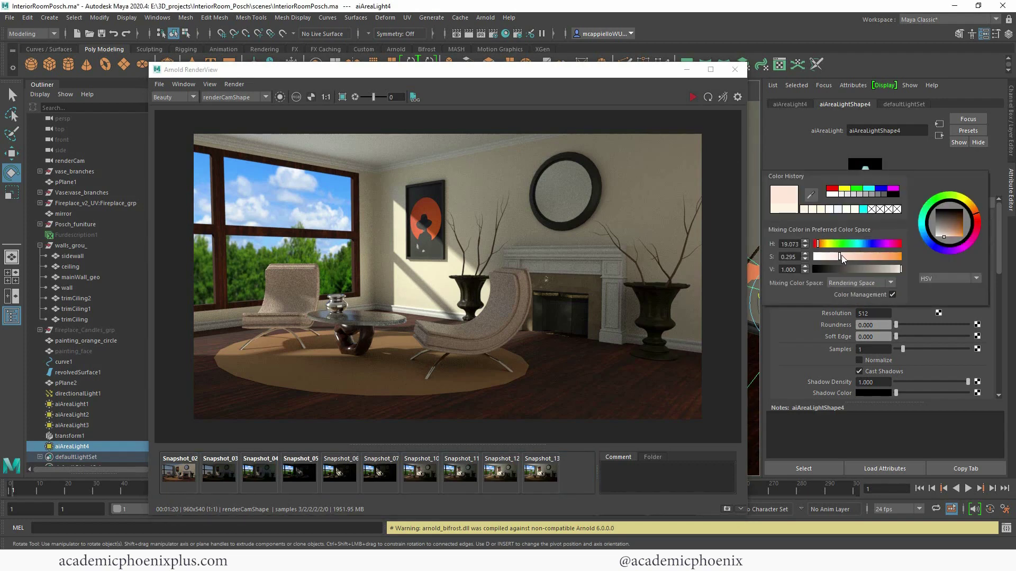
left_click_drag(842, 255, 859, 255)
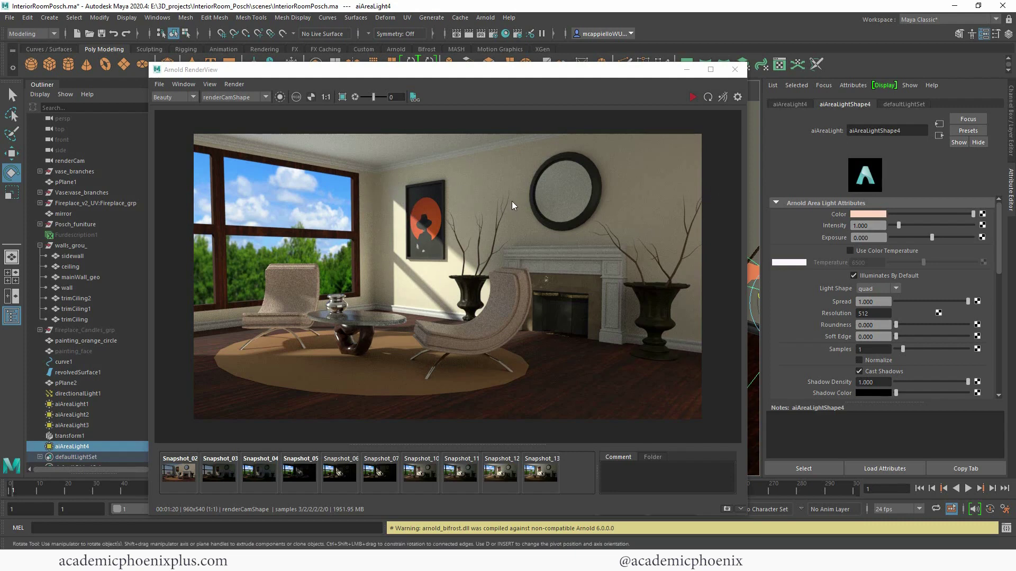
double_click(862, 225)
type(".9")
key("Return")
Step: Unhide the rug's fur description, Furdescription1
left_click(80, 235)
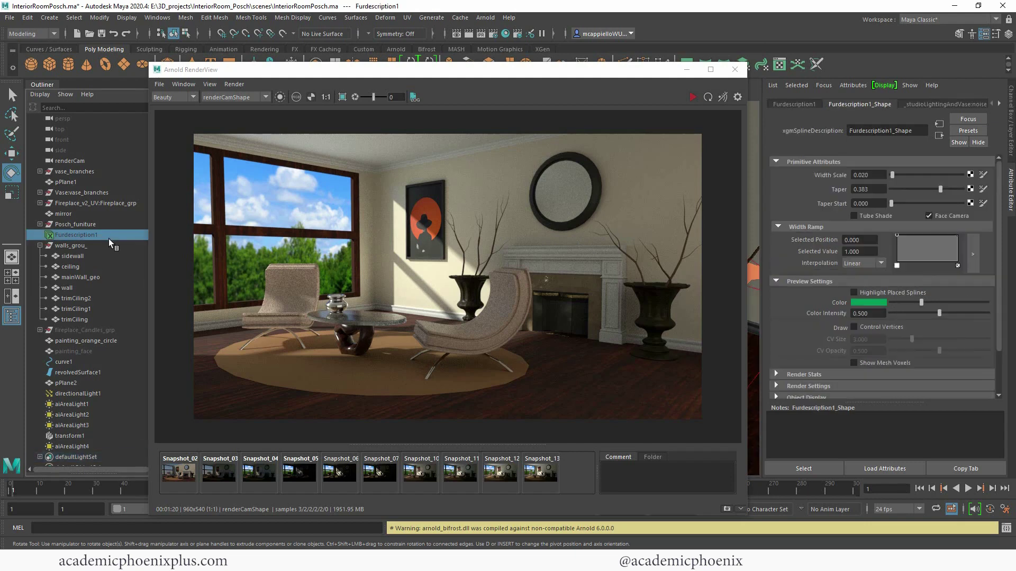
key("shift+h")
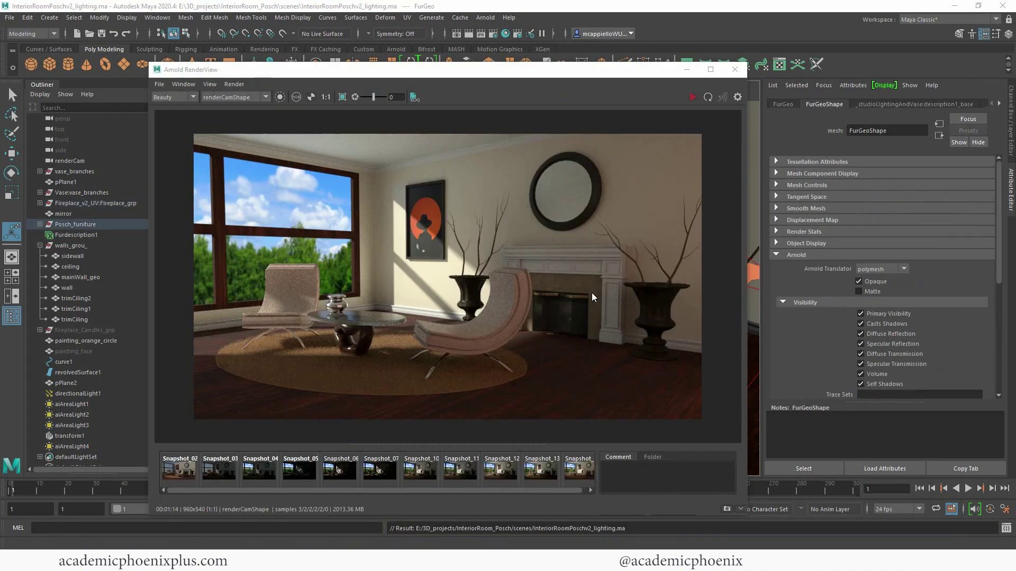
Step: Compare the newest render, Snapshot_14, with Snapshot_12 and Snapshot_13
left_click(589, 488)
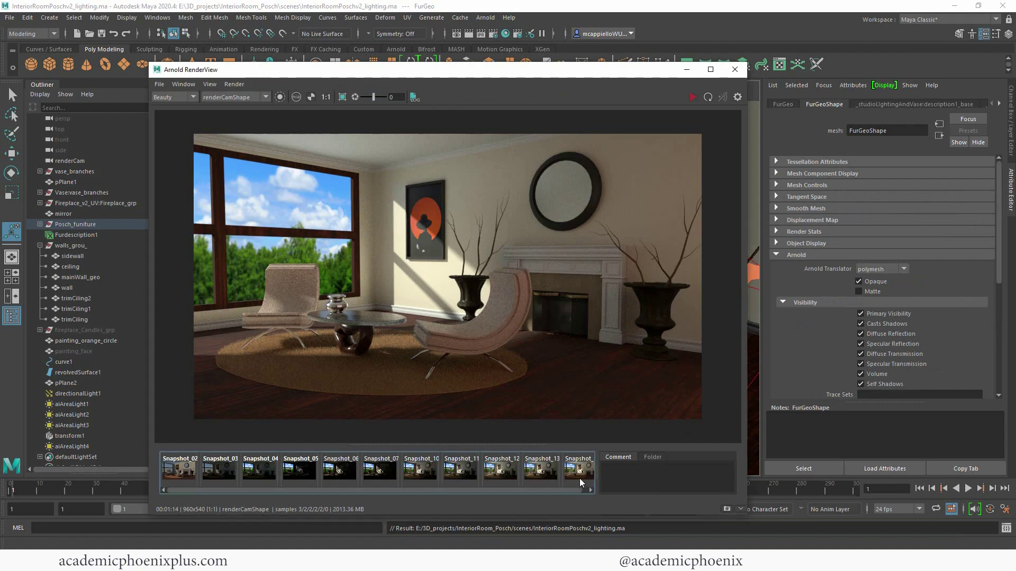
left_click(544, 471)
left_click(579, 472)
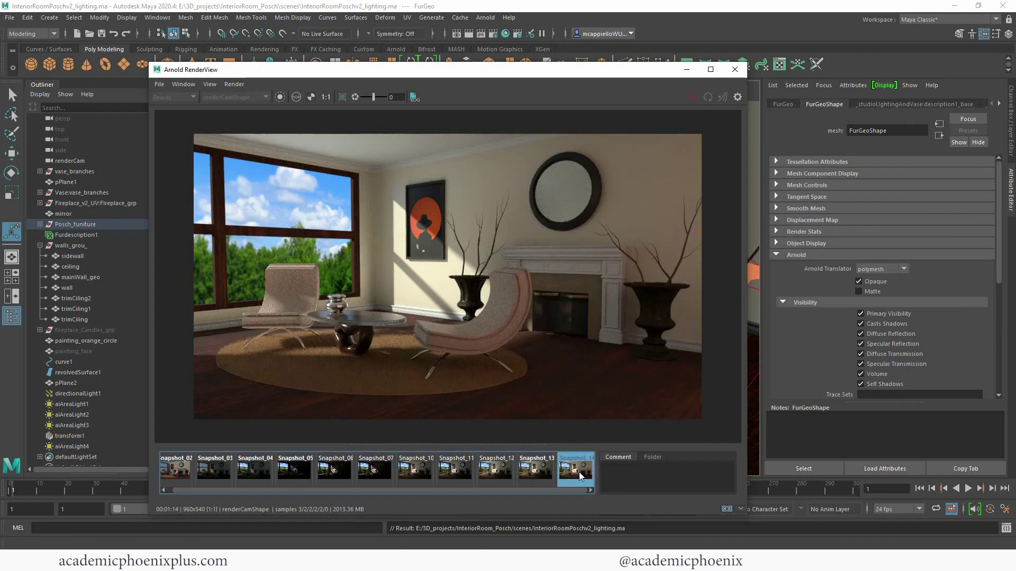
left_click(550, 473)
left_click(572, 472)
left_click(502, 472)
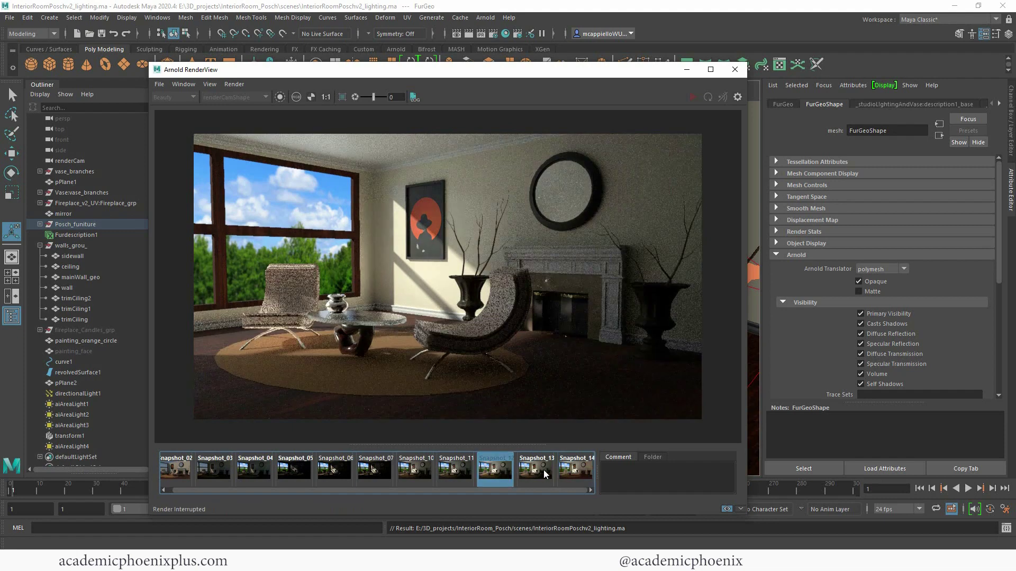
left_click(544, 470)
left_click(579, 476)
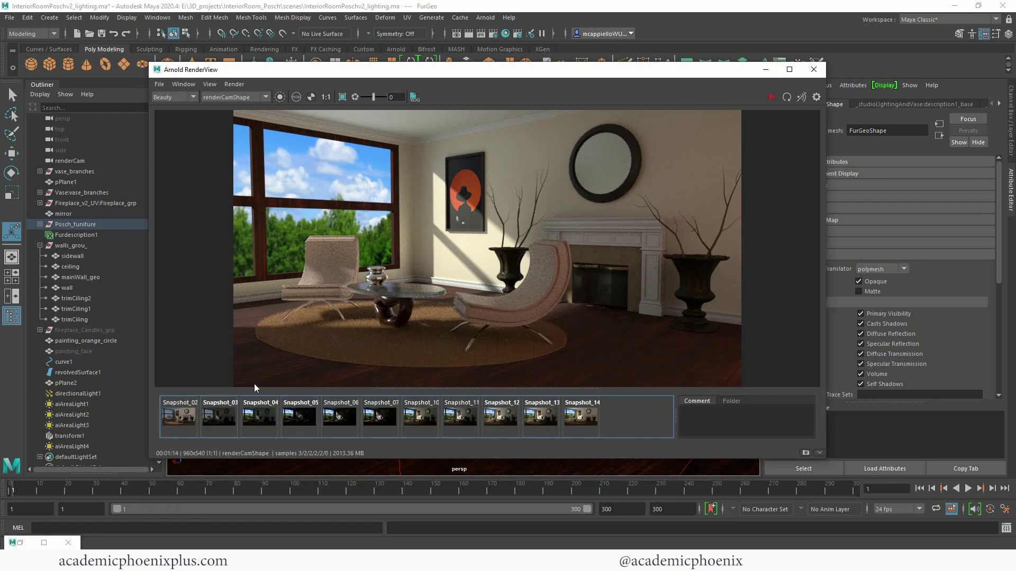
Step: Review the lighting progress through the stored renders in order, from Snapshot_02 to Snapshot_14
left_click(174, 417)
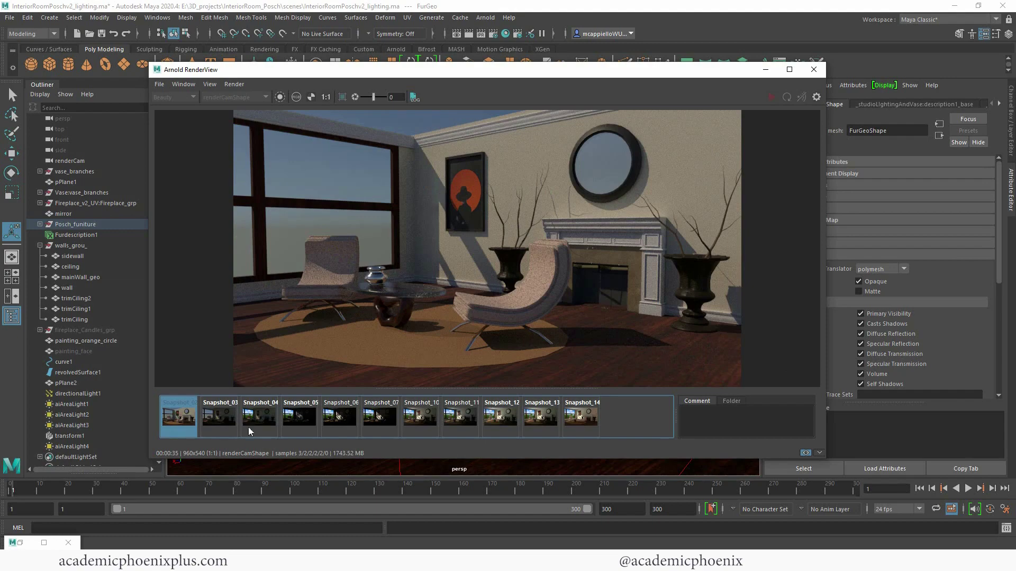
left_click(222, 421)
left_click(261, 420)
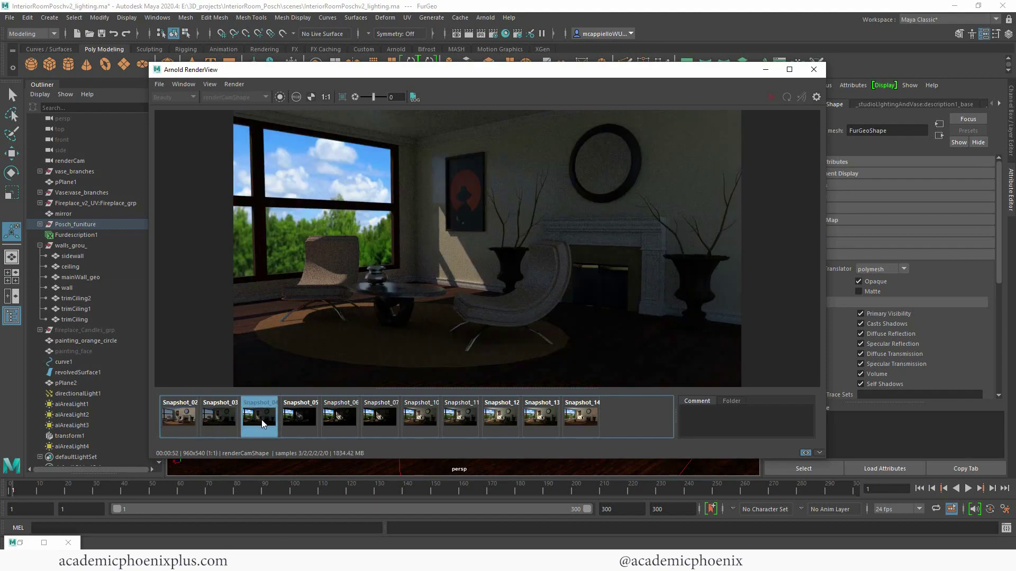
left_click(302, 417)
left_click(349, 423)
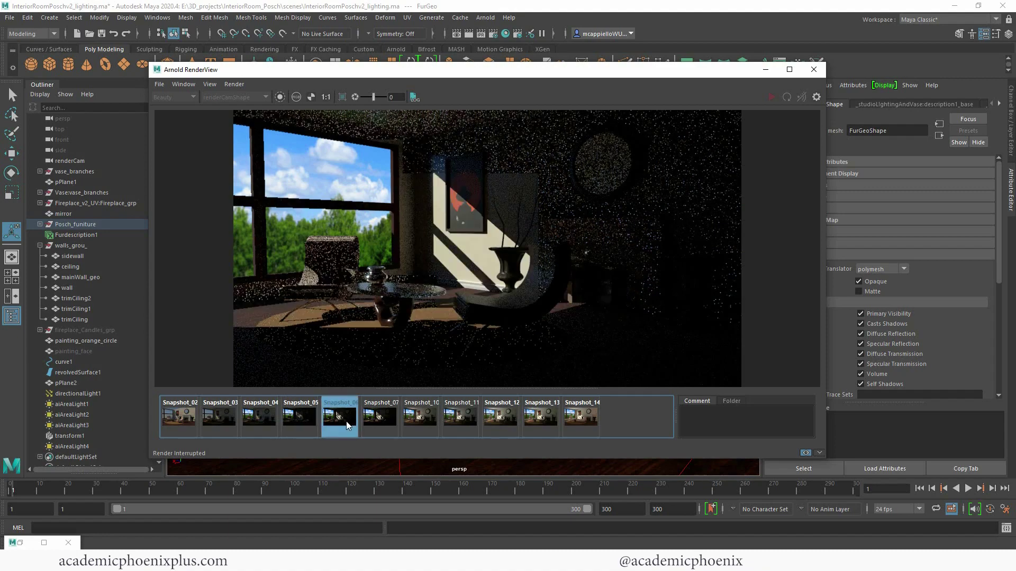
left_click(389, 420)
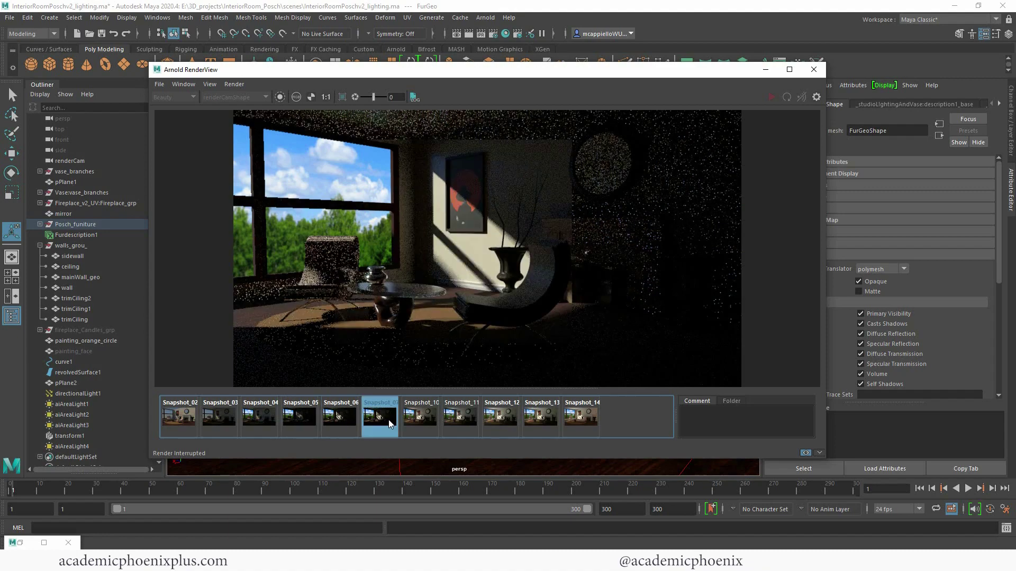
left_click(421, 418)
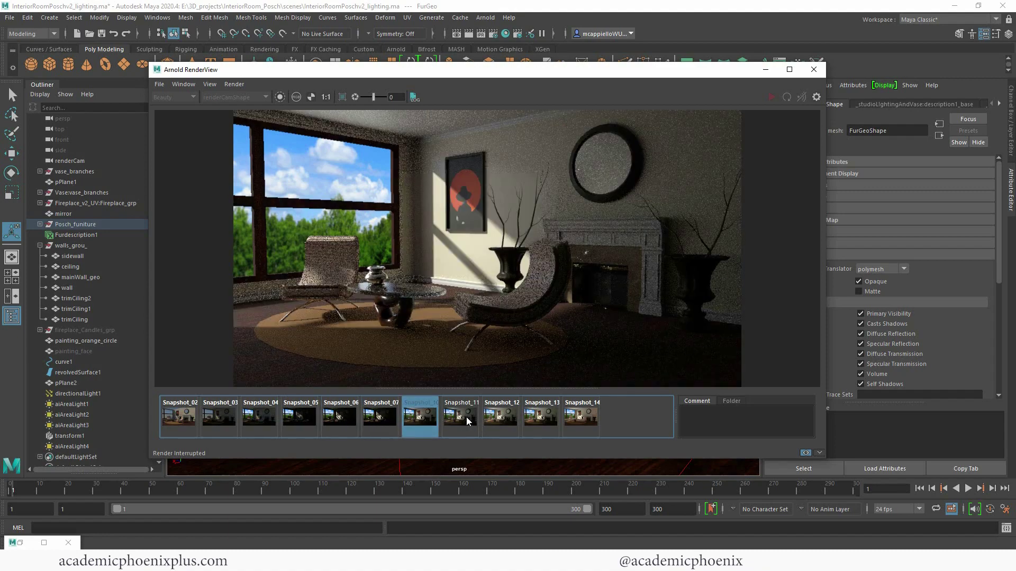
left_click(506, 419)
left_click(540, 419)
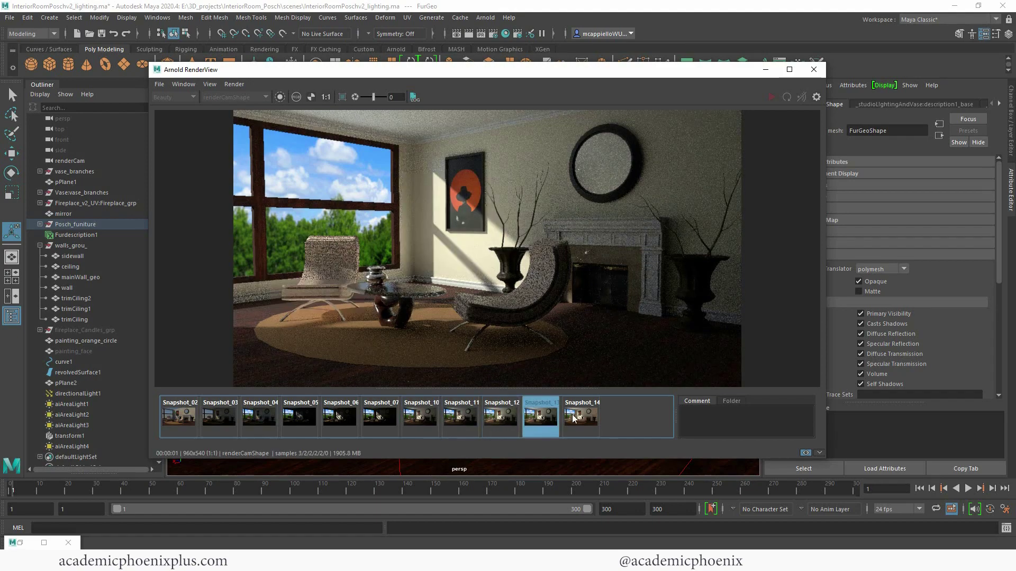
left_click(579, 418)
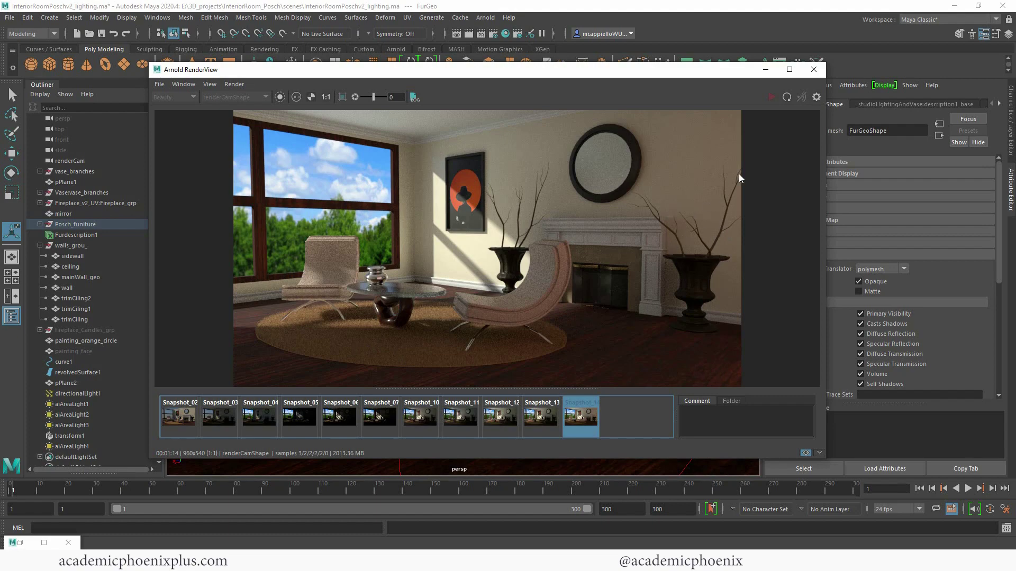
Step: In the render settings, use the HD_720 image size preset and make renderCam the renderable camera
left_click(765, 69)
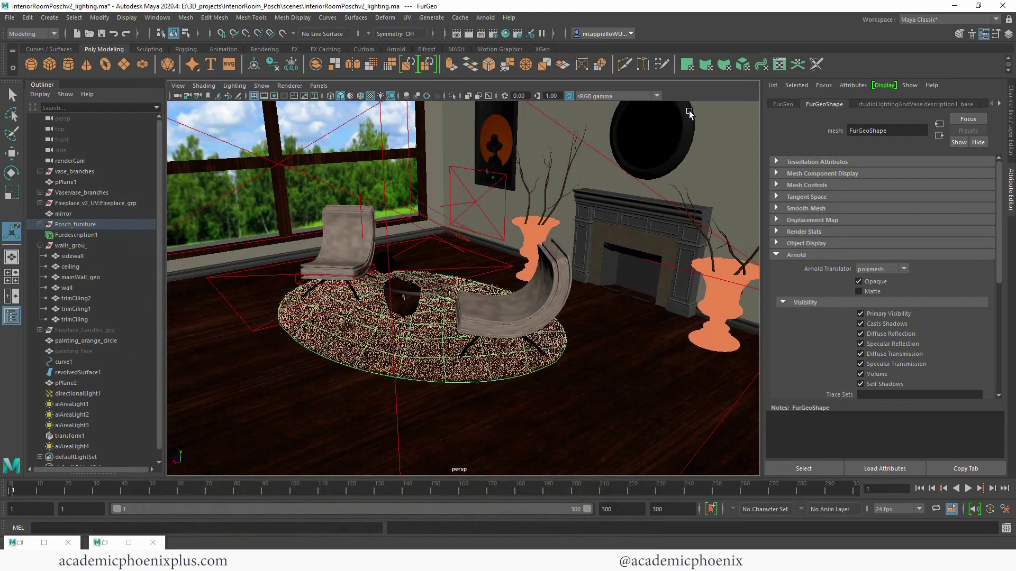
left_click(493, 33)
left_click(545, 362)
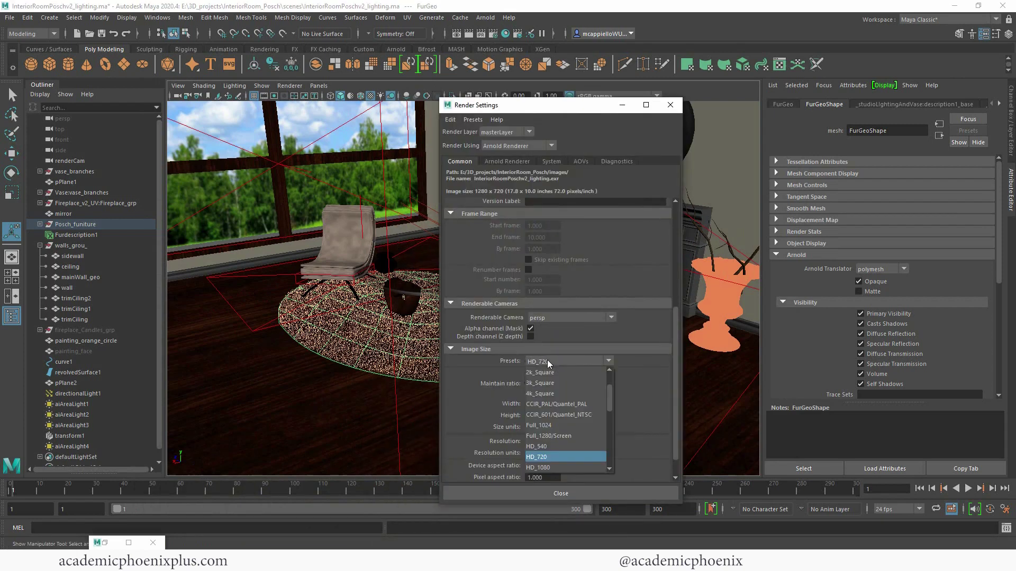
left_click(556, 454)
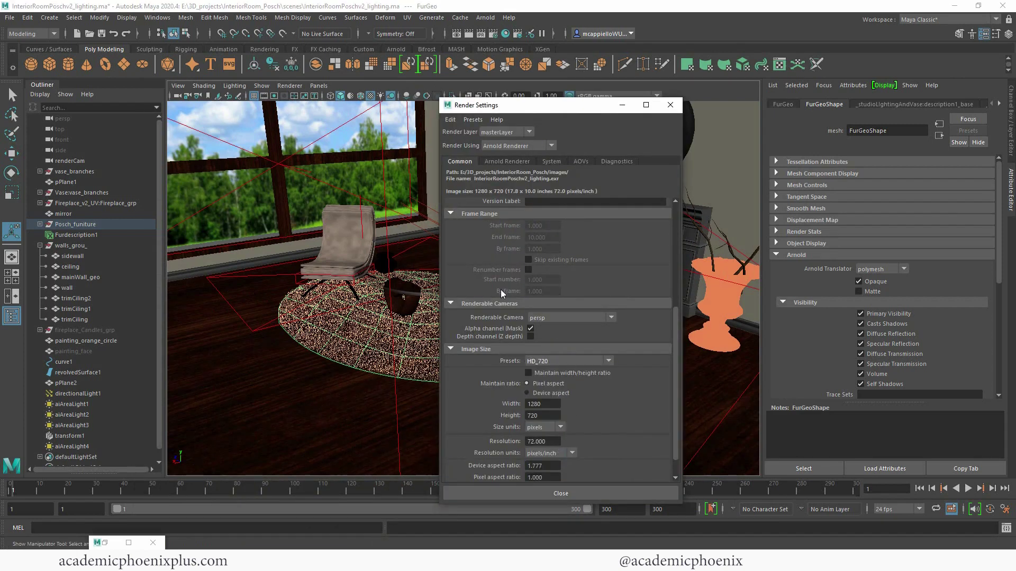
left_click(559, 318)
left_click(558, 339)
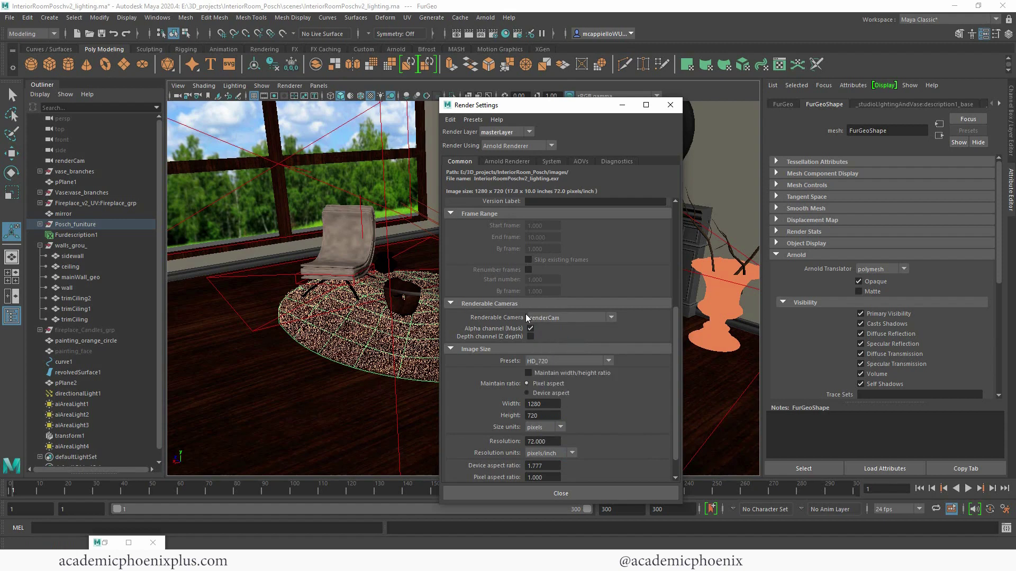
Step: Set Arnold sampling to Camera (AA) 5, Diffuse, Specular and Transmission 3 and SSS 1, and enable adaptive sampling with Max. Camera (AA) 8
left_click(506, 161)
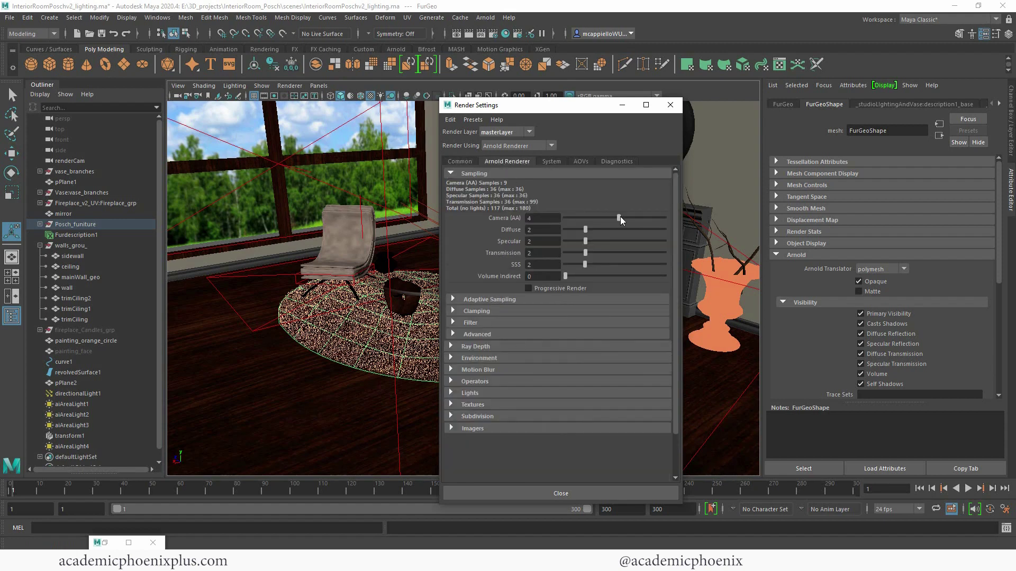
left_click_drag(620, 217, 626, 217)
left_click_drag(604, 230, 595, 229)
left_click(504, 300)
left_click(531, 311)
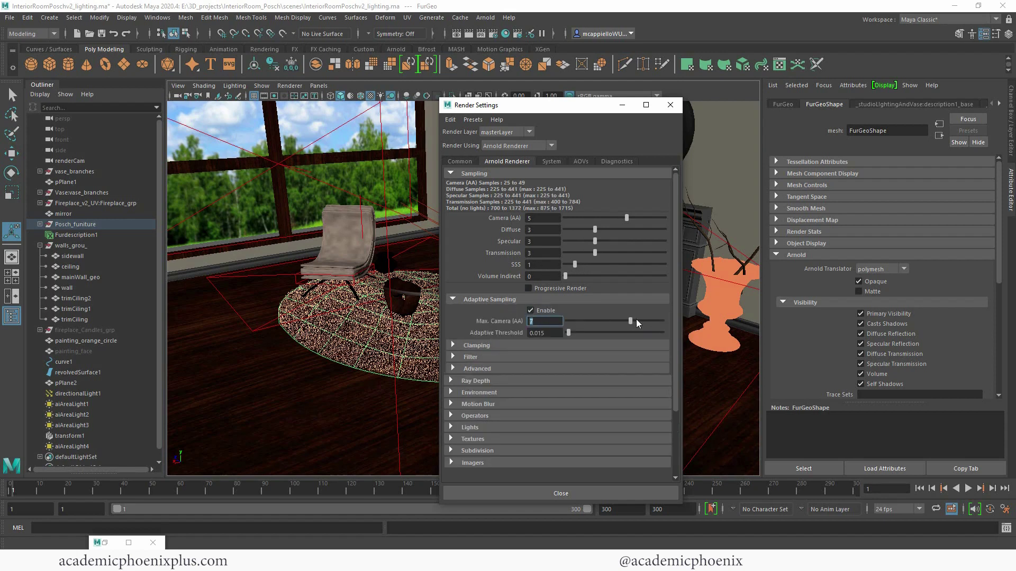
left_click_drag(637, 320, 643, 319)
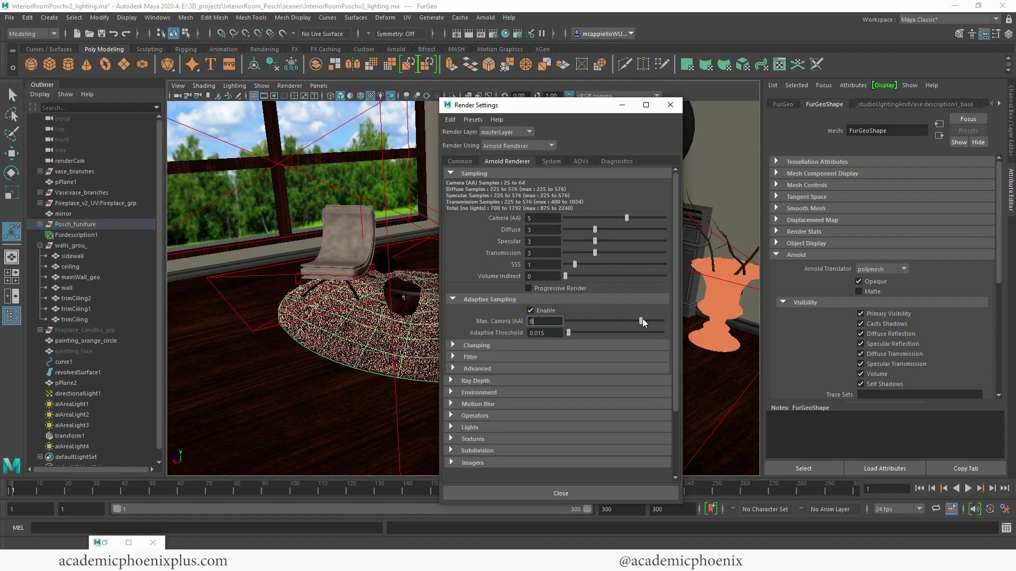
Step: Set the Arnold ray depth to 2 for Diffuse, 2 for Specular and 9 for Transmission
left_click(487, 381)
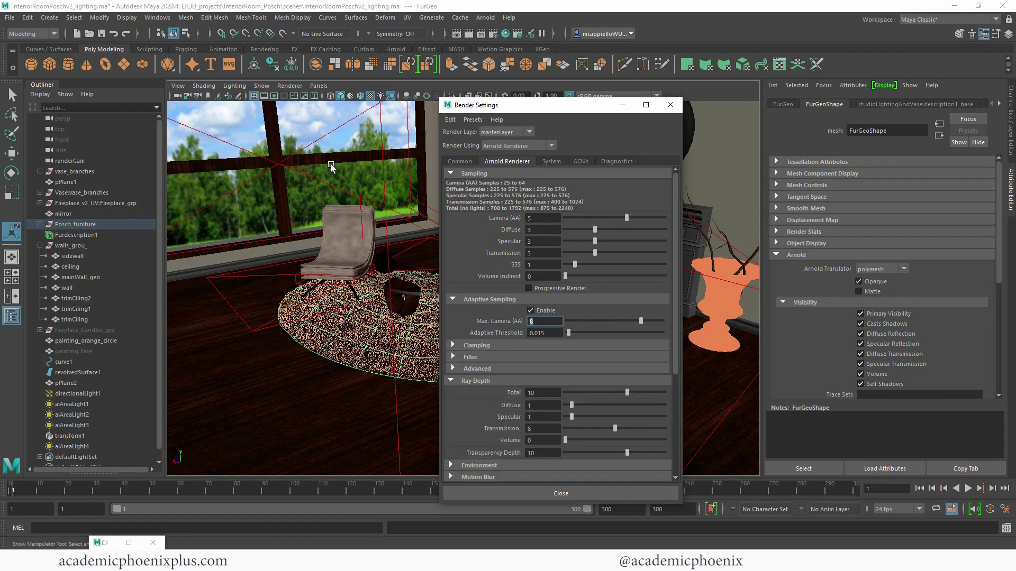
left_click_drag(561, 106, 384, 119)
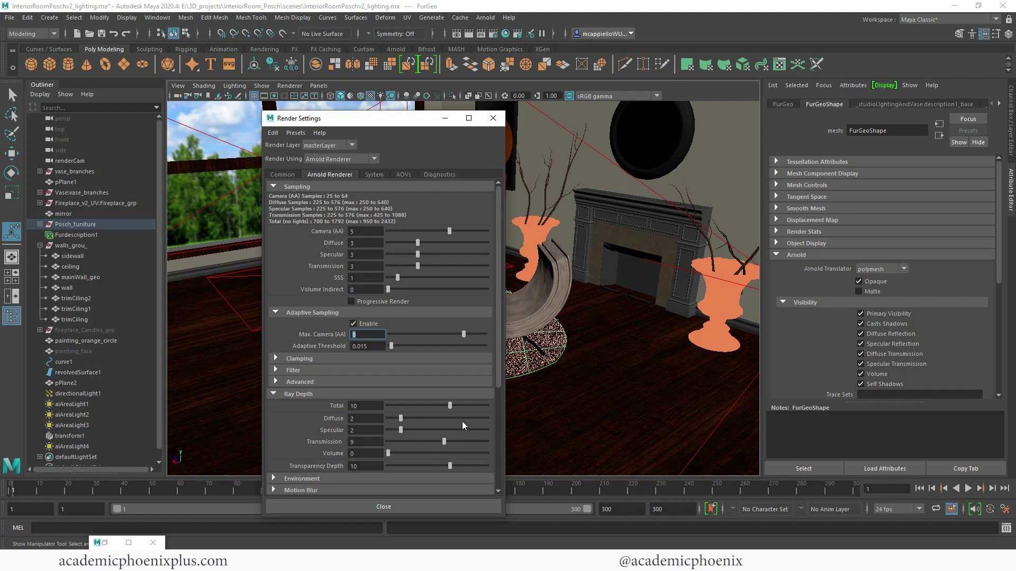
left_click(700, 297)
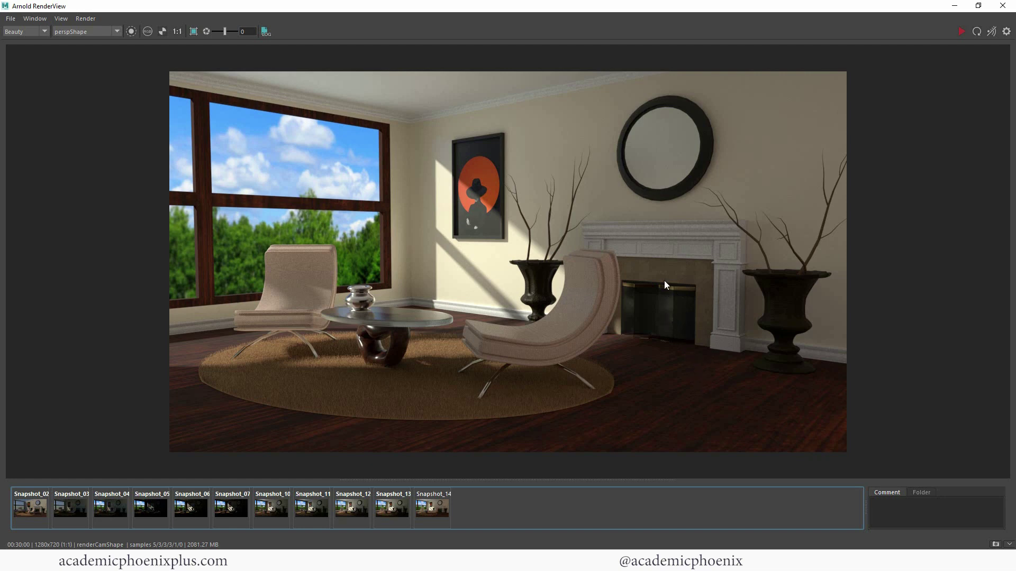
Step: Examine the candle point lights one by one in the Light Editor to see where each sits in the fireplace
left_click(954, 6)
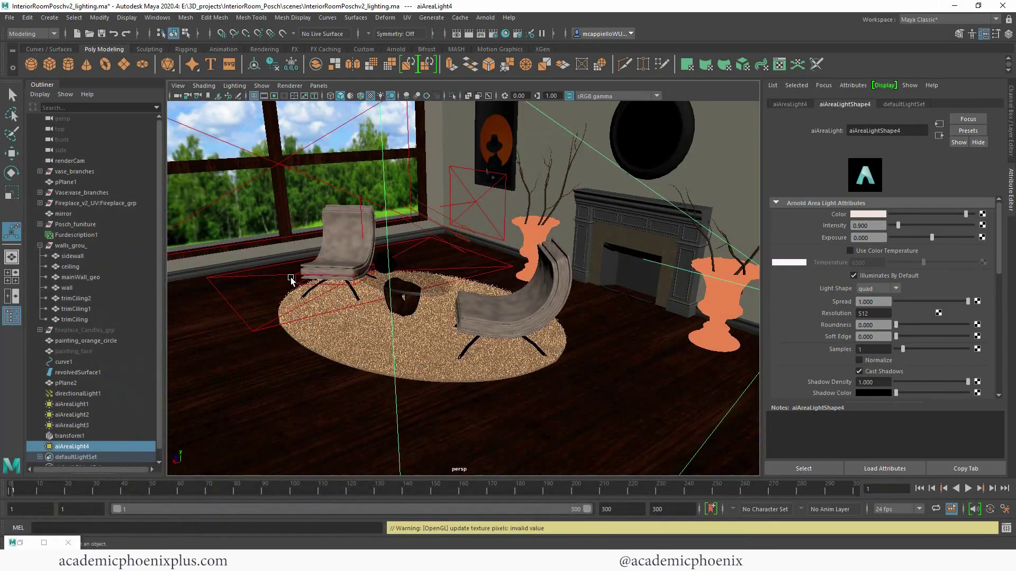
scroll(159, 391, "down", 1)
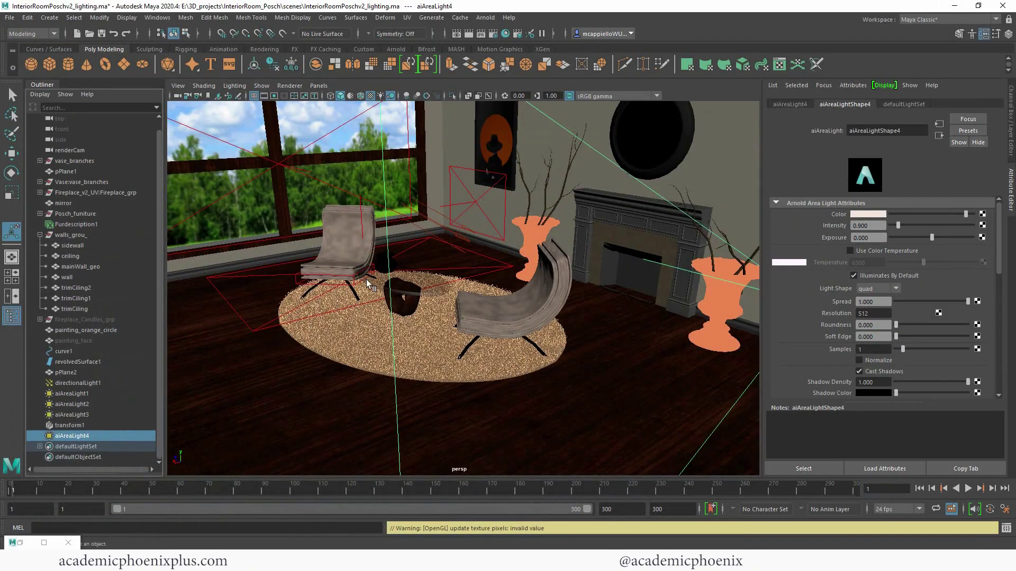
scroll(145, 404, "up", 1)
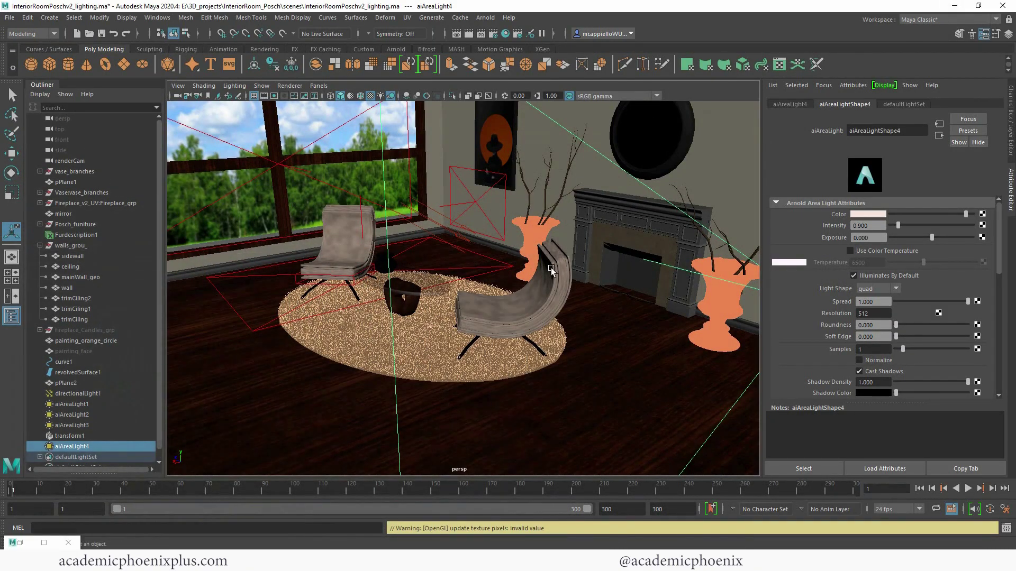
scroll(161, 394, "down", 1)
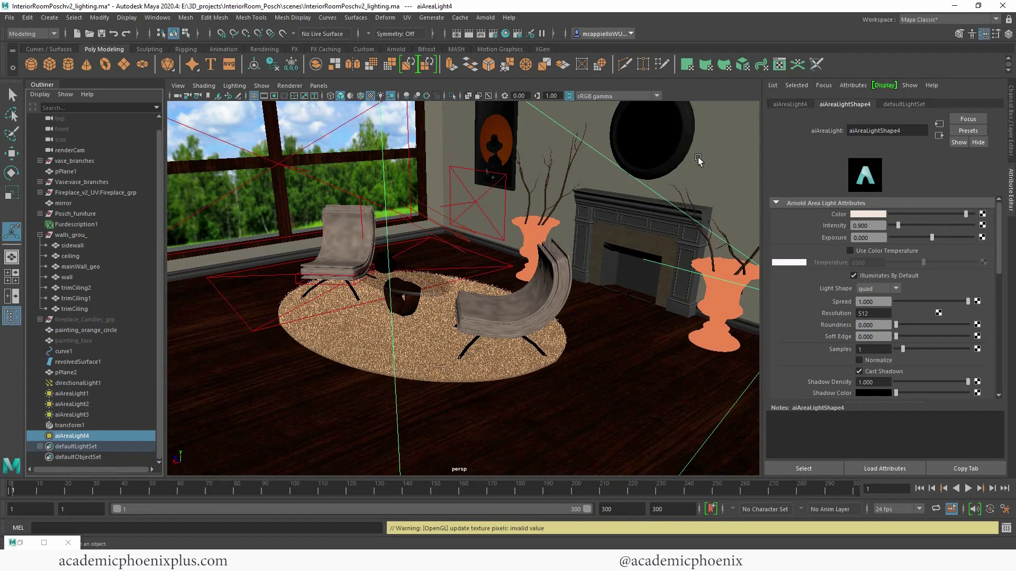
left_click(531, 34)
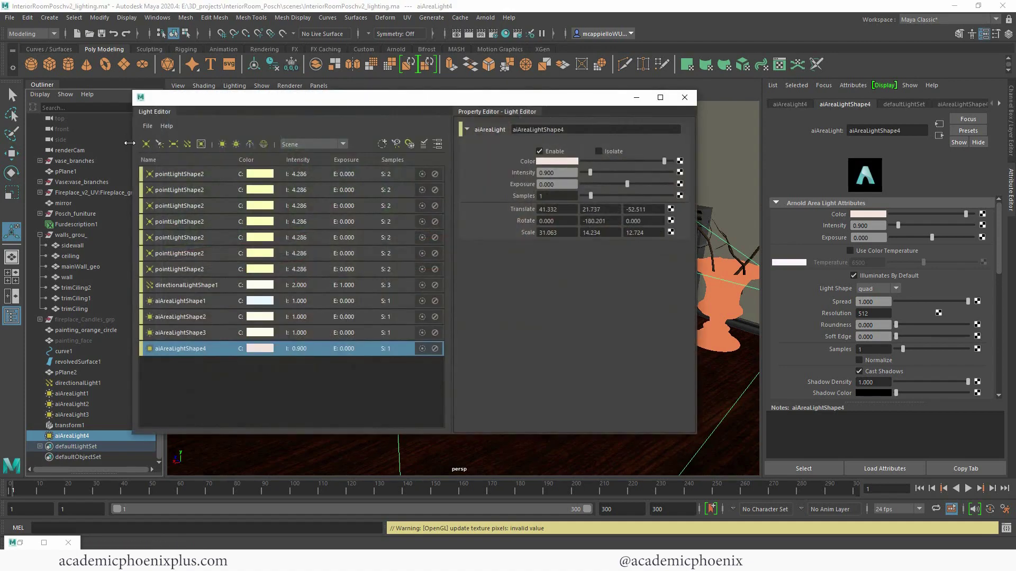
left_click(180, 175)
left_click(183, 190)
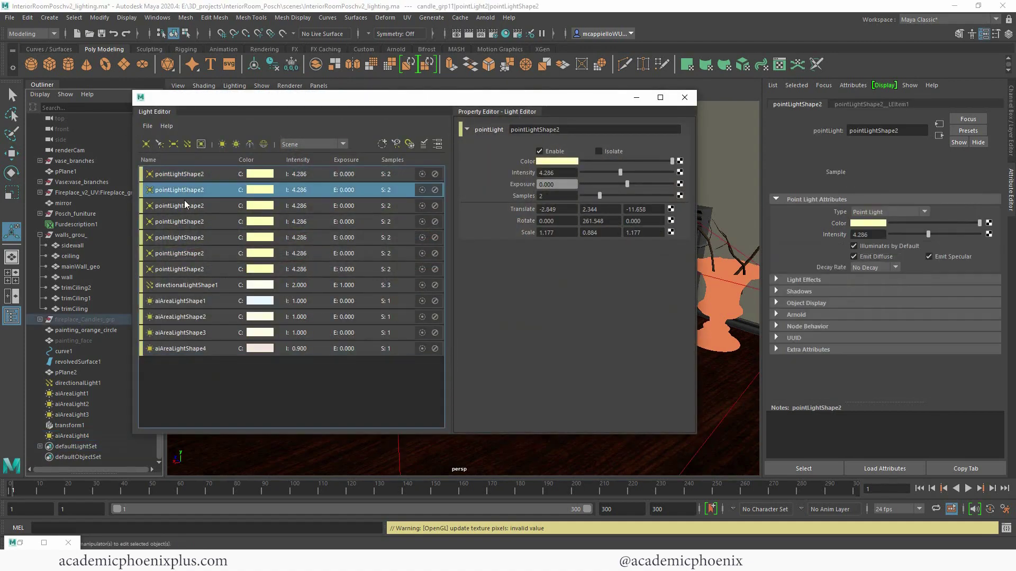
left_click(185, 206)
left_click(191, 270)
left_click(197, 254)
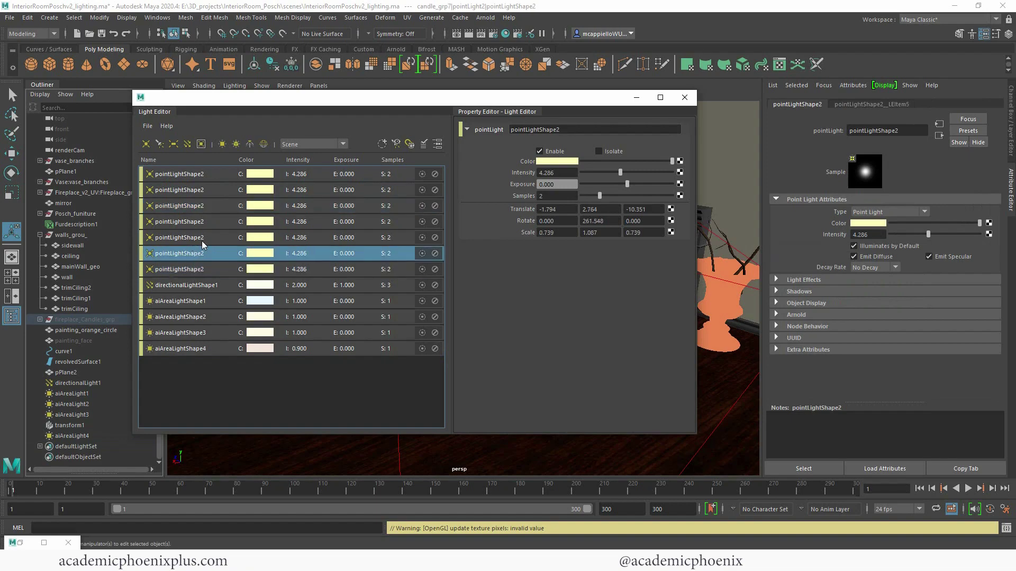
left_click(202, 237)
left_click(204, 221)
left_click(207, 194)
left_click(209, 175)
left_click(636, 97)
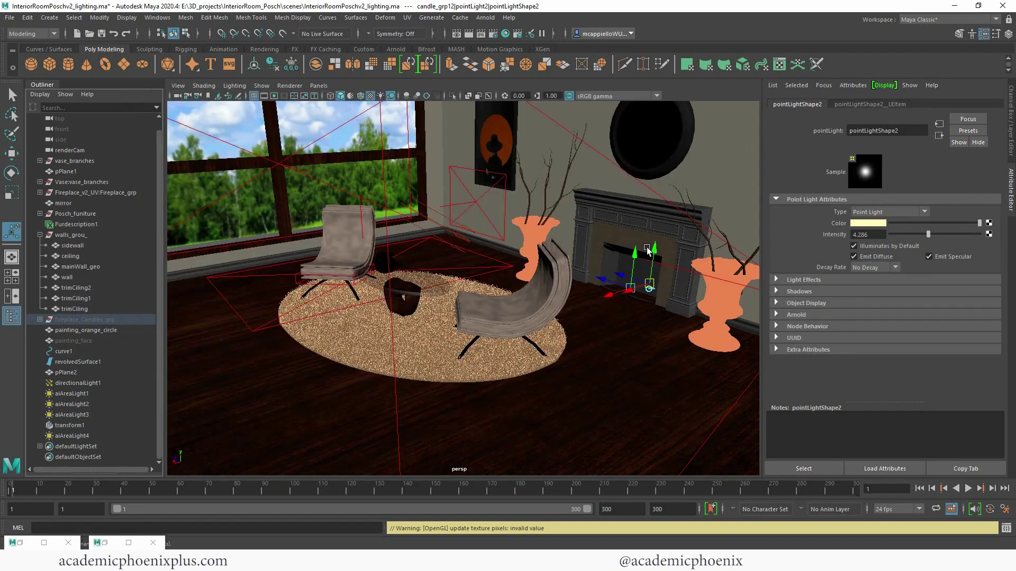
Step: Review the finished render in the Arnold RenderView and return to the Light Editor to check the directional light's sample setting
double_click(28, 541)
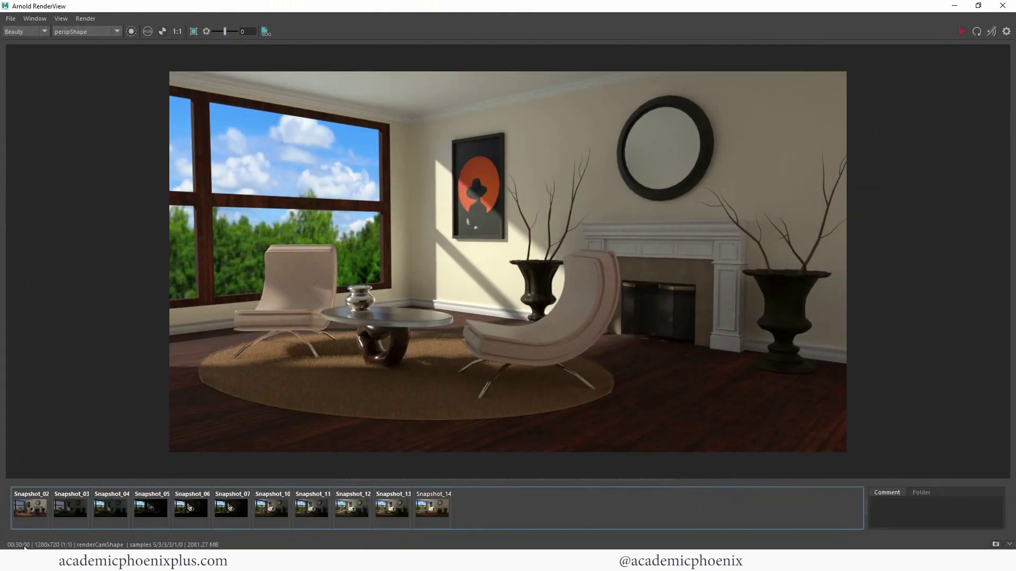
left_click(955, 6)
left_click(955, 7)
left_click(101, 543)
left_click(104, 544)
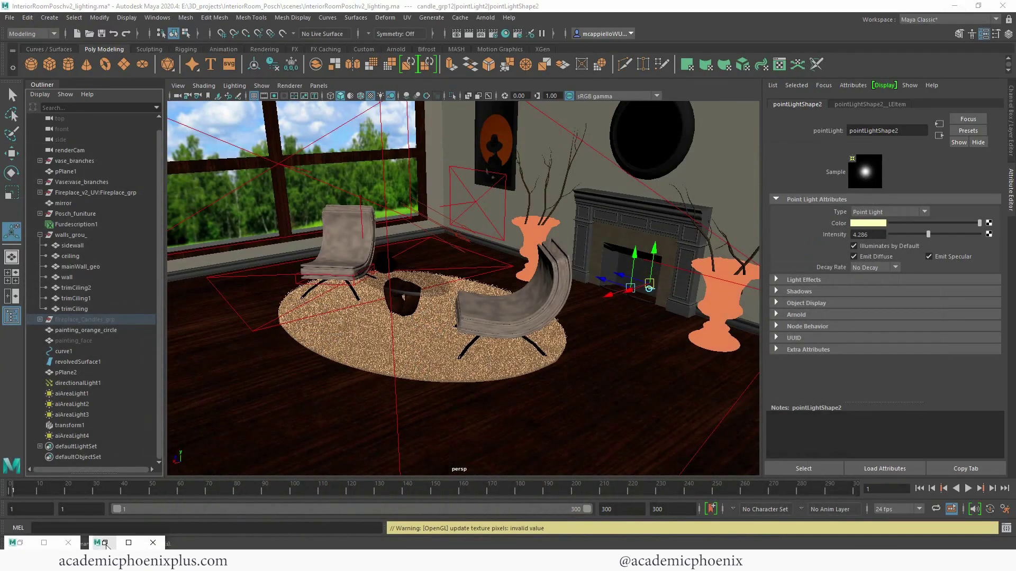
left_click(105, 543)
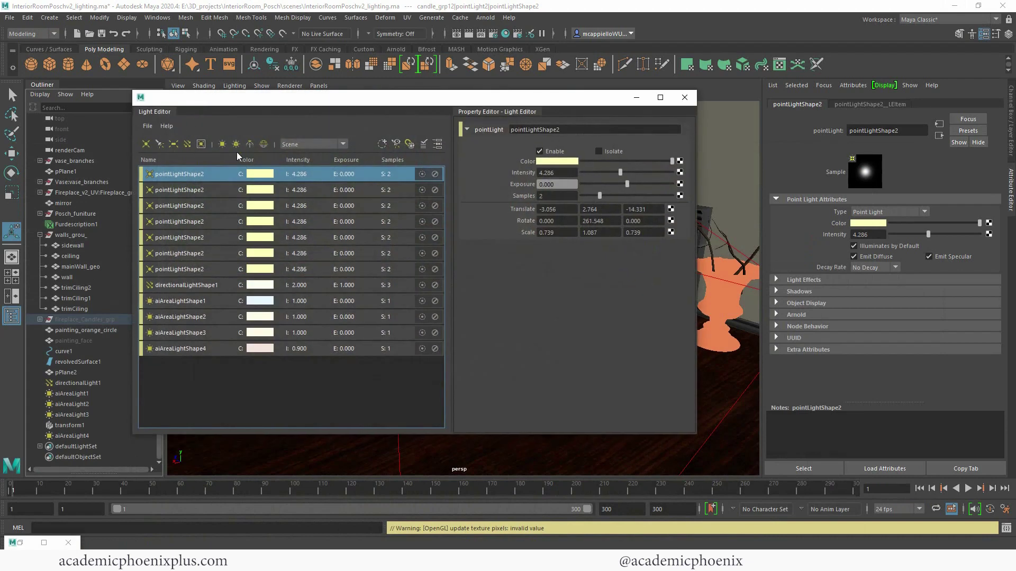
left_click(195, 291)
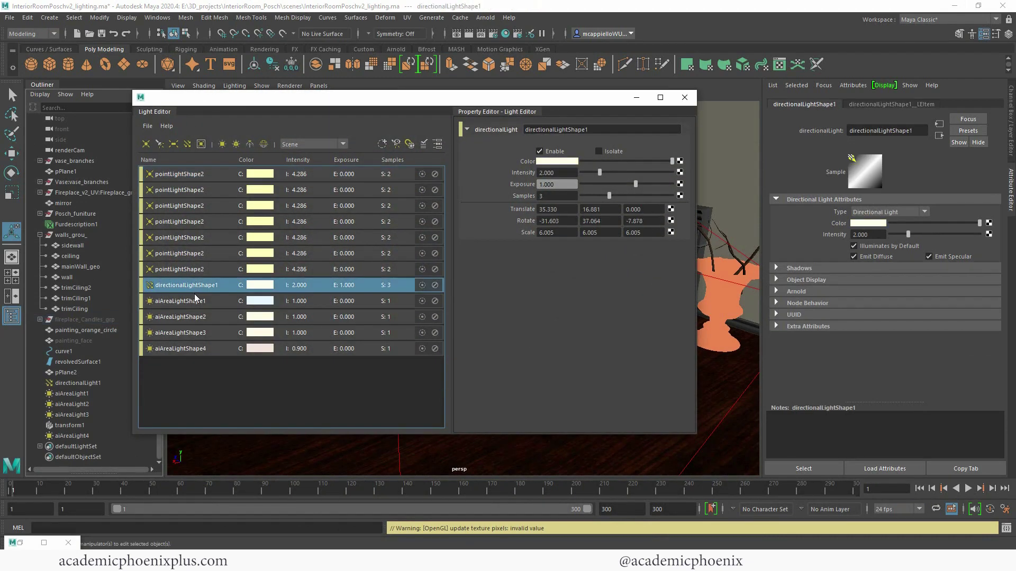
left_click(553, 196)
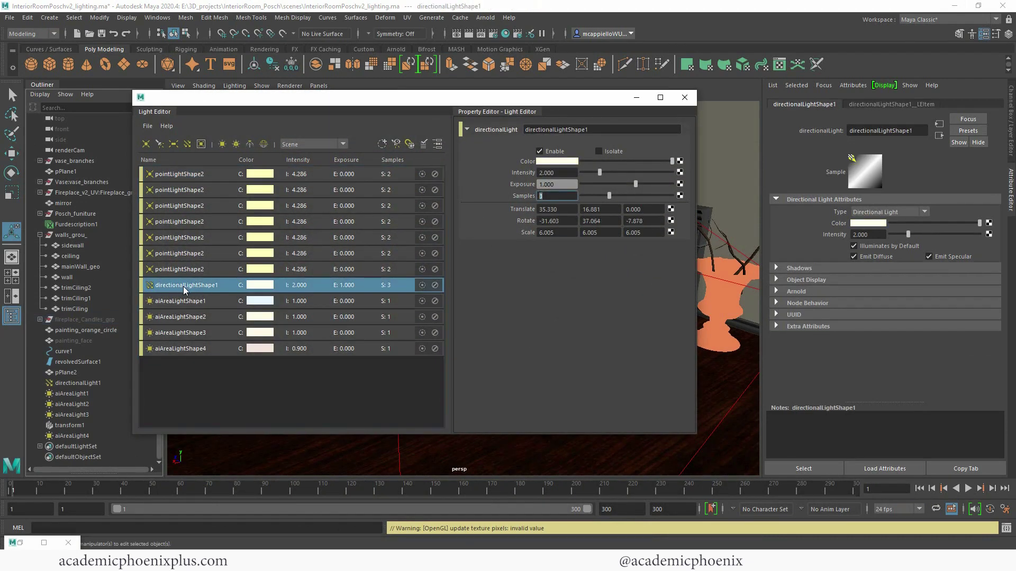
Step: Set the samples of aiAreaLightShape1 and aiAreaLightShape2 to 3 in the Light Editor
left_click(185, 301)
left_click(556, 196)
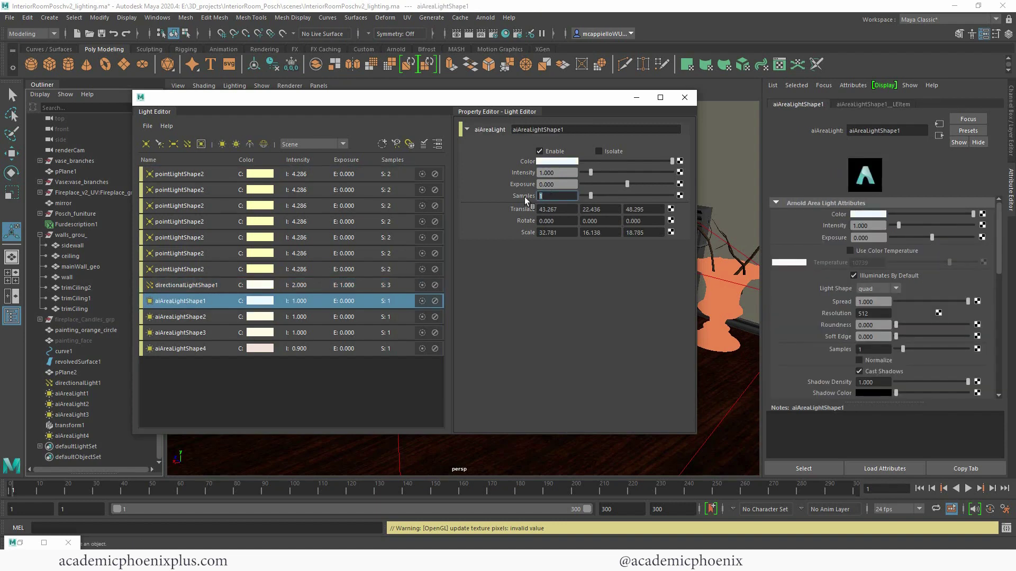
type("3")
left_click(185, 316)
left_click(552, 196)
type("3")
Step: Set the samples of aiAreaLightShape3 and aiAreaLightShape4 to 3 in the Light Editor
left_click(186, 332)
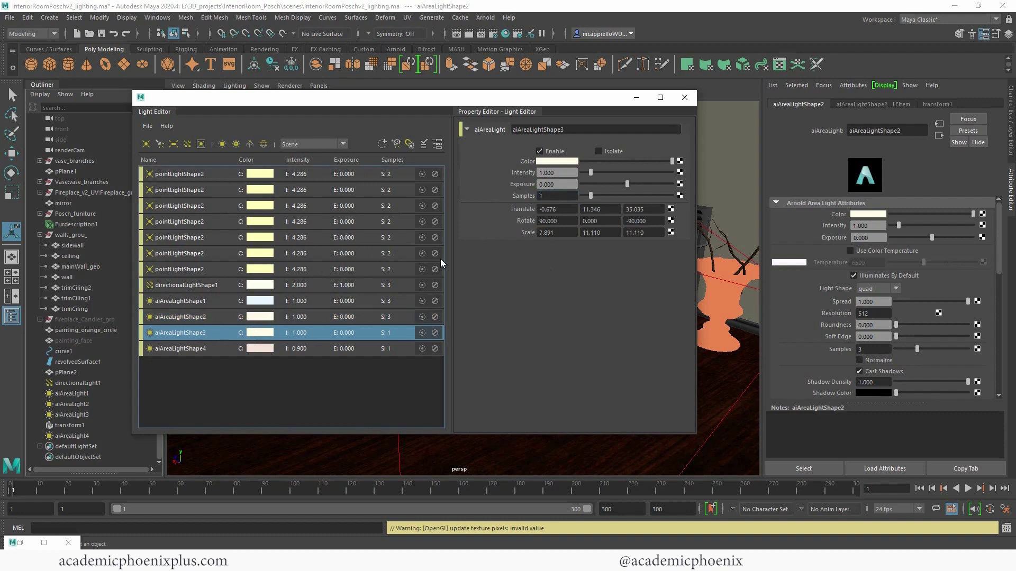
left_click(553, 196)
type("3")
left_click(206, 349)
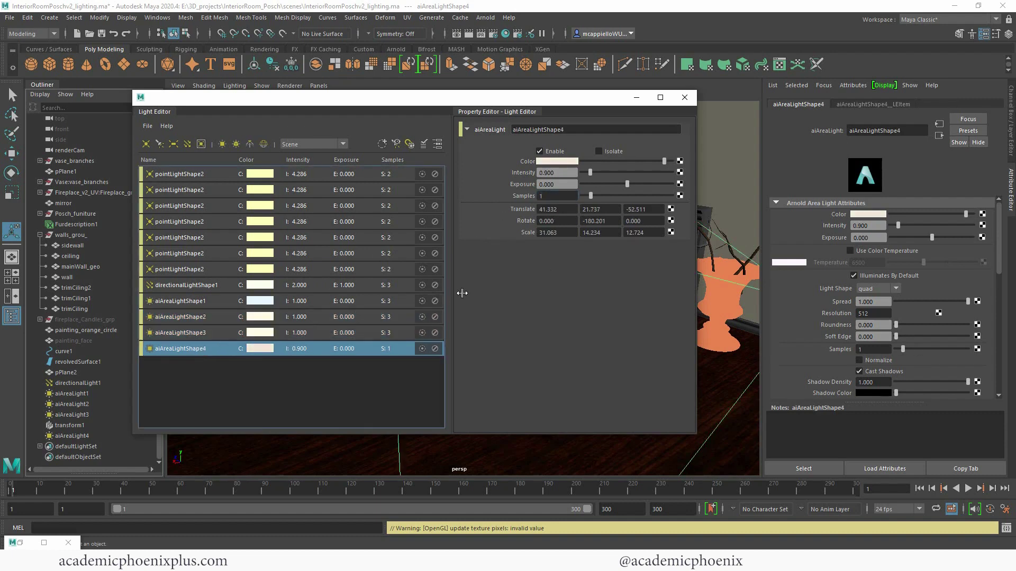
type("3")
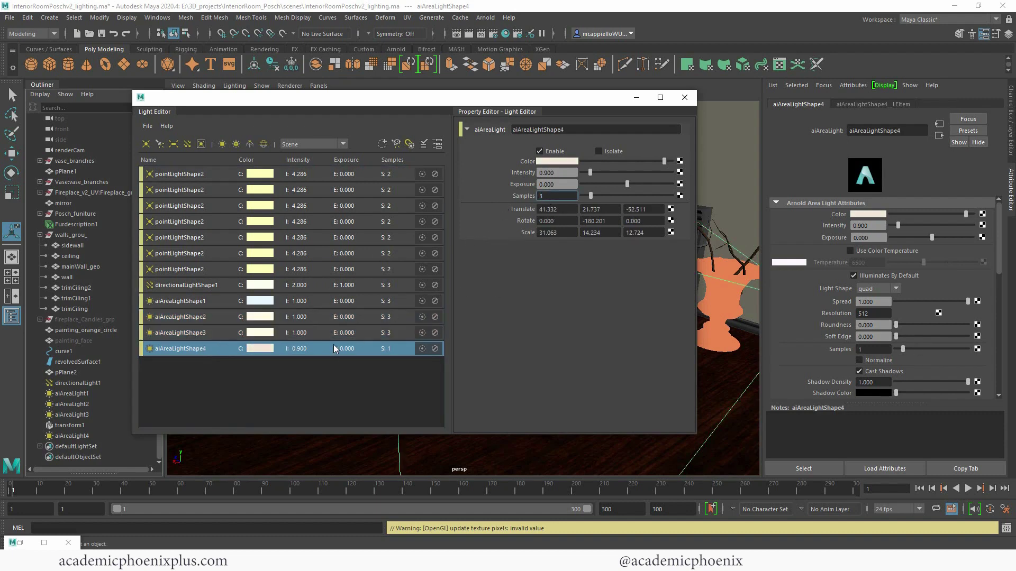
left_click(307, 300)
left_click(306, 287)
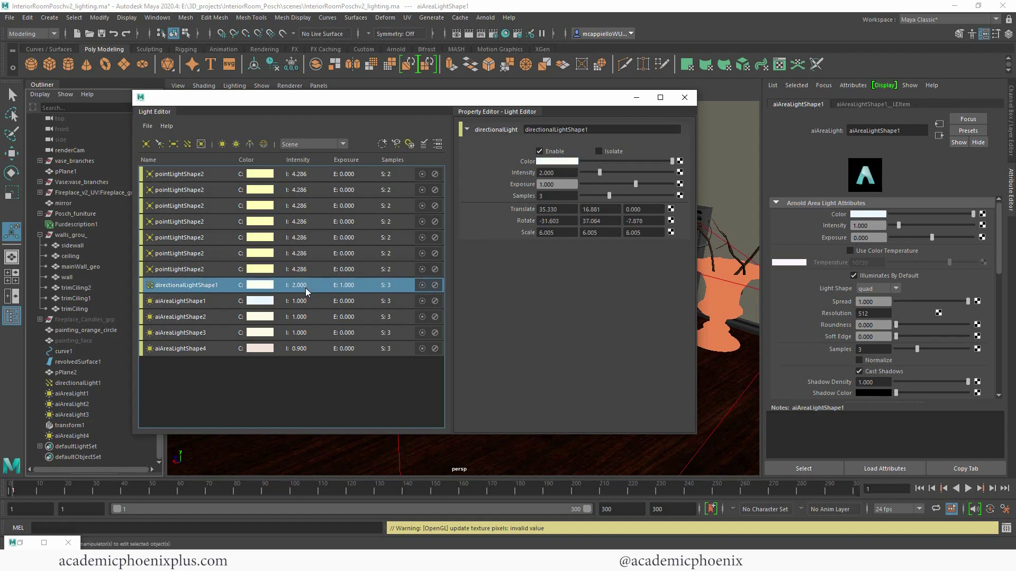